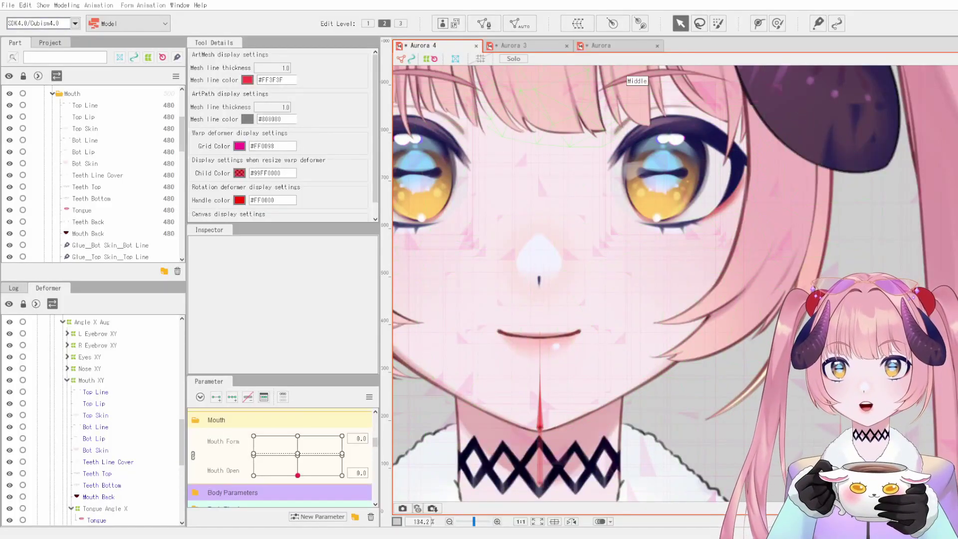
Step: Select the mouth's Top Line mesh and examine its vertices and deform path close up and from a distance
{"action": "scroll", "coordinate": [703, 261], "scroll_direction": "down", "scroll_amount": 4}
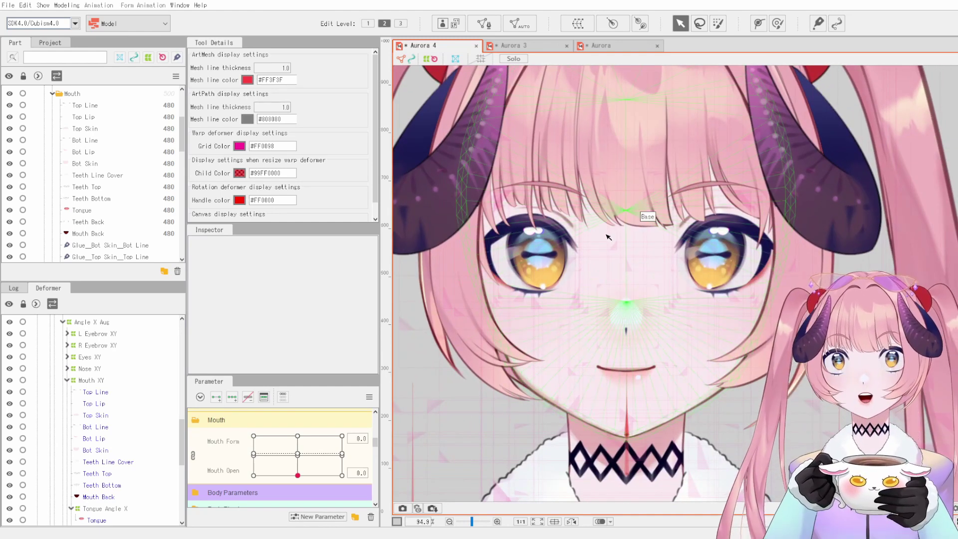
{"action": "left_click_drag", "start_coordinate": [583, 378], "coordinate": [586, 290]}
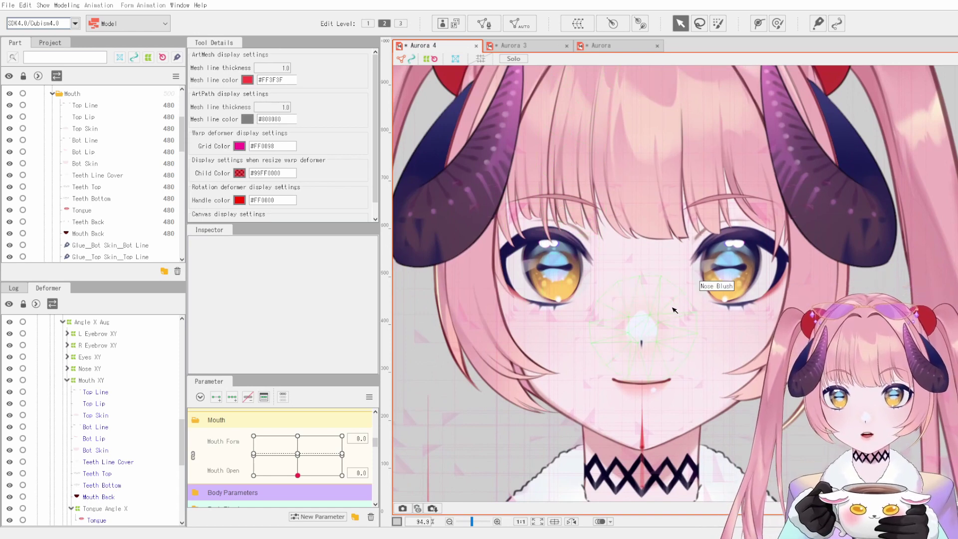
{"action": "key", "text": "space"}
{"action": "scroll", "coordinate": [686, 399], "scroll_direction": "up", "scroll_amount": 5}
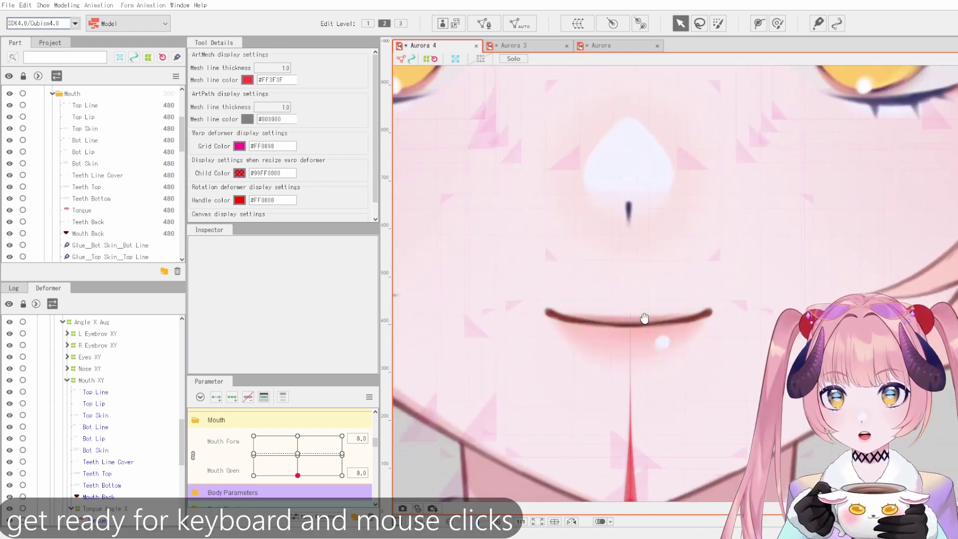
{"action": "left_click", "coordinate": [658, 320]}
{"action": "scroll", "coordinate": [659, 319], "scroll_direction": "up", "scroll_amount": 5}
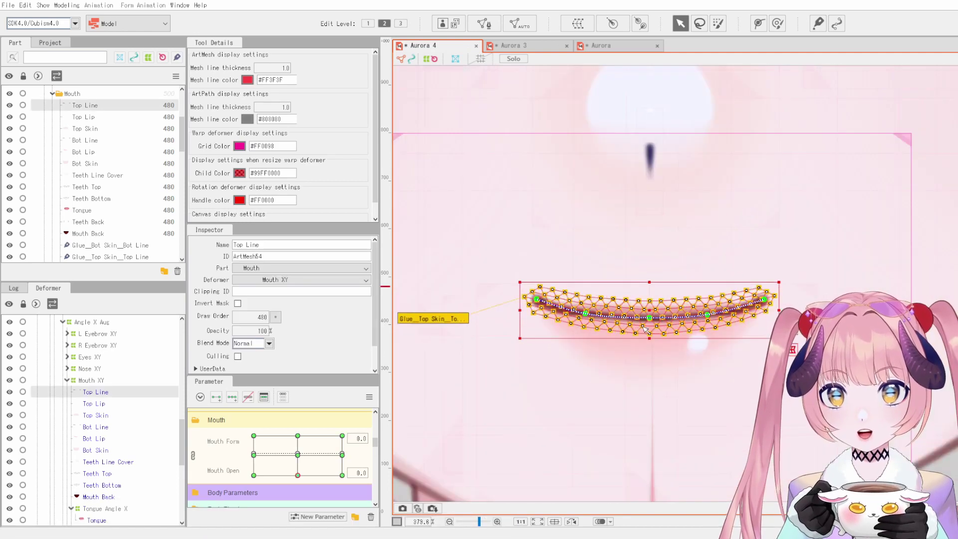
{"action": "scroll", "coordinate": [670, 315], "scroll_direction": "down", "scroll_amount": 5}
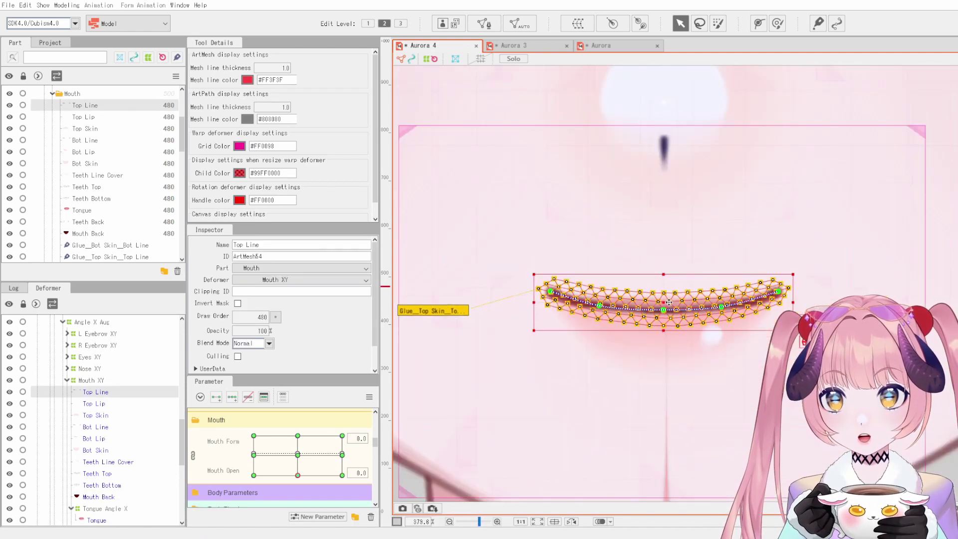
{"action": "scroll", "coordinate": [582, 290], "scroll_direction": "up", "scroll_amount": 3}
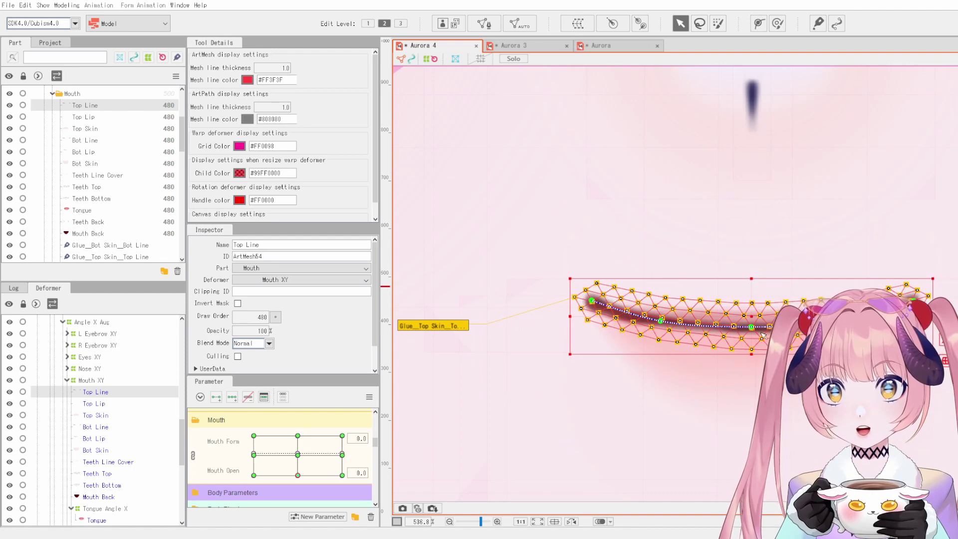
{"action": "scroll", "coordinate": [769, 331], "scroll_direction": "down", "scroll_amount": 6}
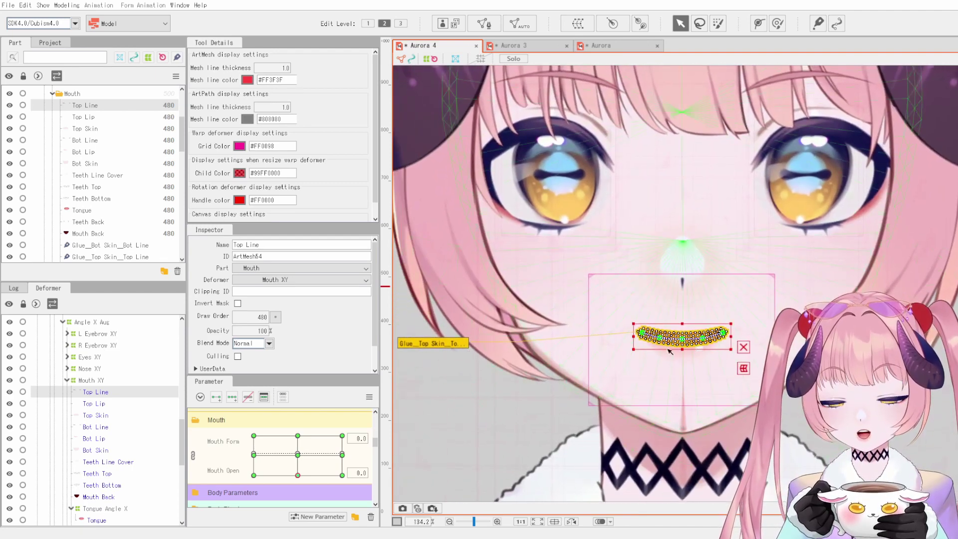
{"action": "scroll", "coordinate": [657, 349], "scroll_direction": "up", "scroll_amount": 2}
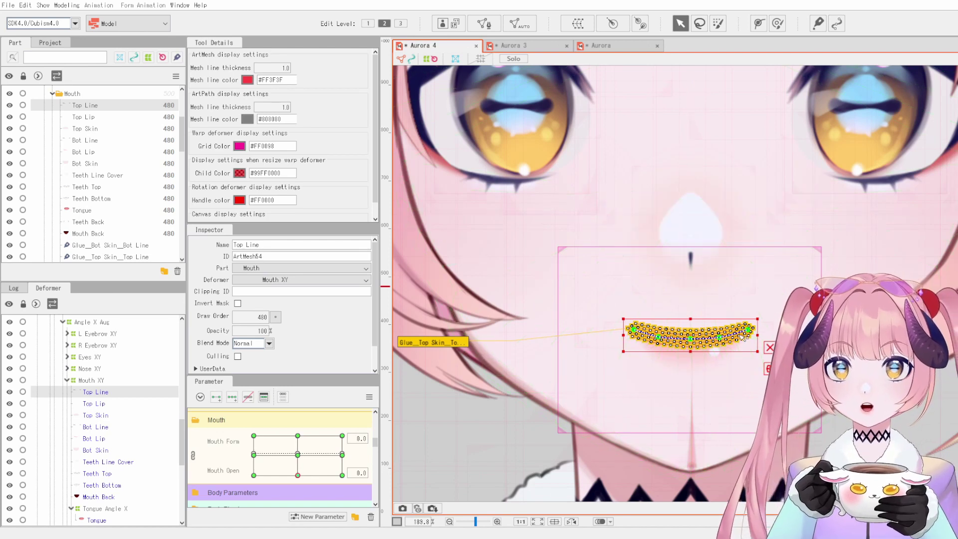
{"action": "scroll", "coordinate": [707, 358], "scroll_direction": "up", "scroll_amount": 3}
{"action": "scroll", "coordinate": [714, 341], "scroll_direction": "up", "scroll_amount": 2}
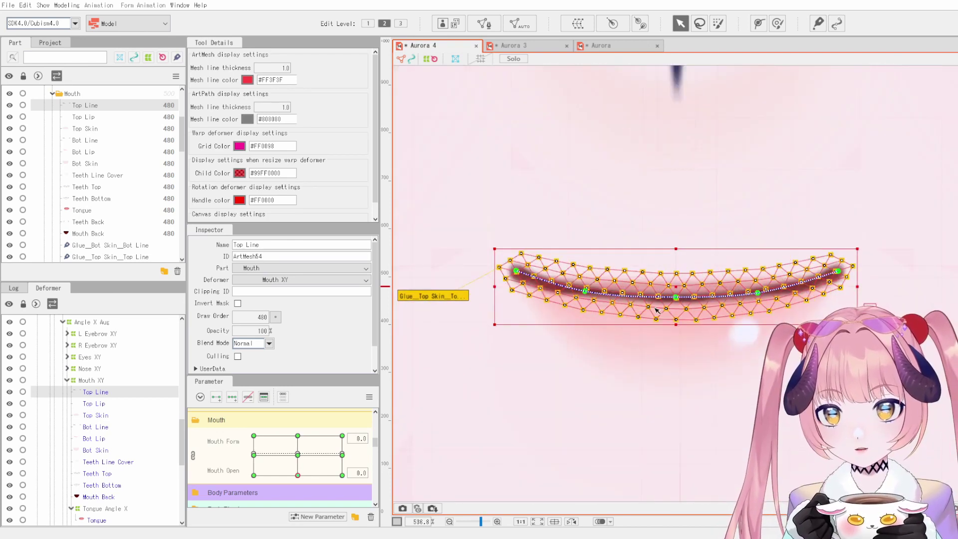
{"action": "scroll", "coordinate": [646, 279], "scroll_direction": "down", "scroll_amount": 2}
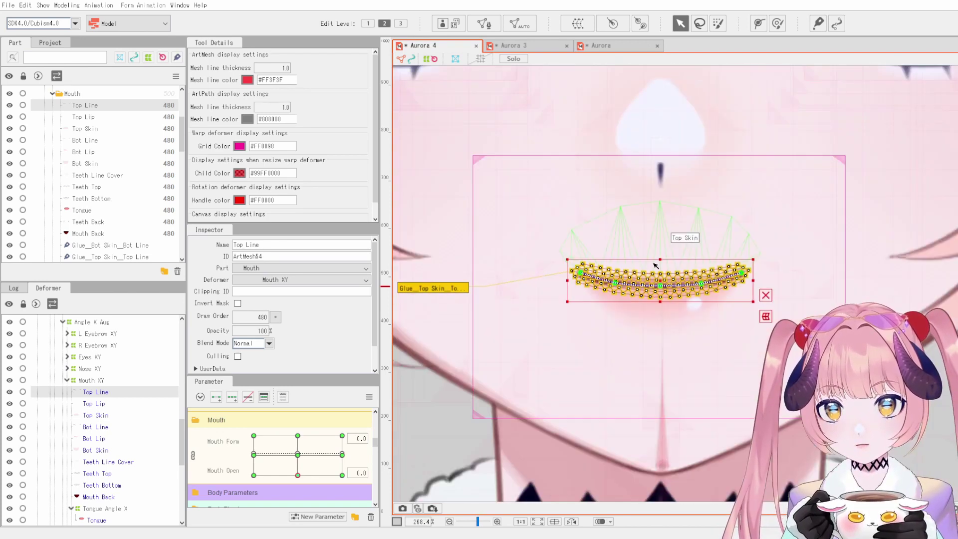
Step: Open the glue between the Top Skin and Top Line meshes and inspect its weights
{"action": "left_click_drag", "start_coordinate": [660, 261], "coordinate": [715, 294]}
{"action": "scroll", "coordinate": [730, 335], "scroll_direction": "down", "scroll_amount": 1}
{"action": "left_click_drag", "start_coordinate": [731, 335], "coordinate": [724, 363]}
{"action": "scroll", "coordinate": [709, 337], "scroll_direction": "up", "scroll_amount": 1}
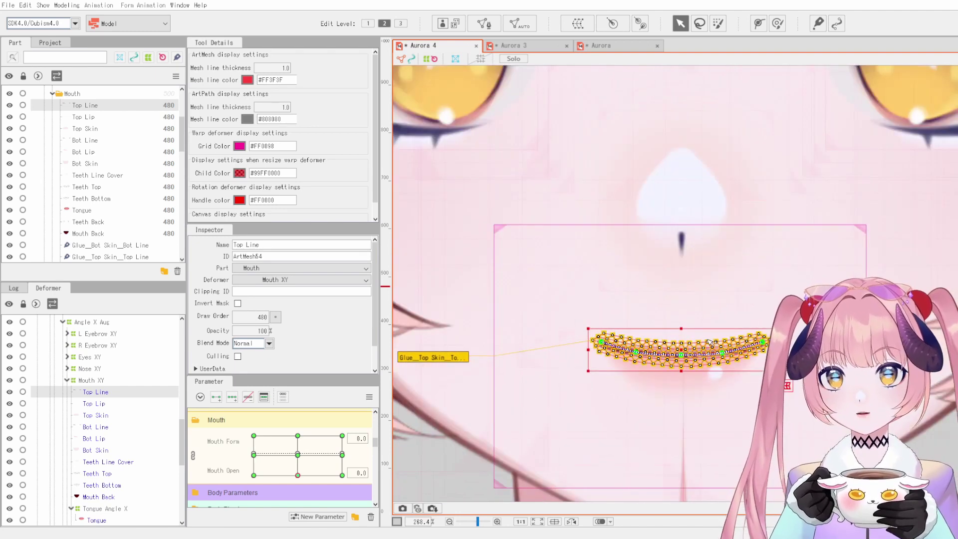
{"action": "left_click", "coordinate": [439, 357]}
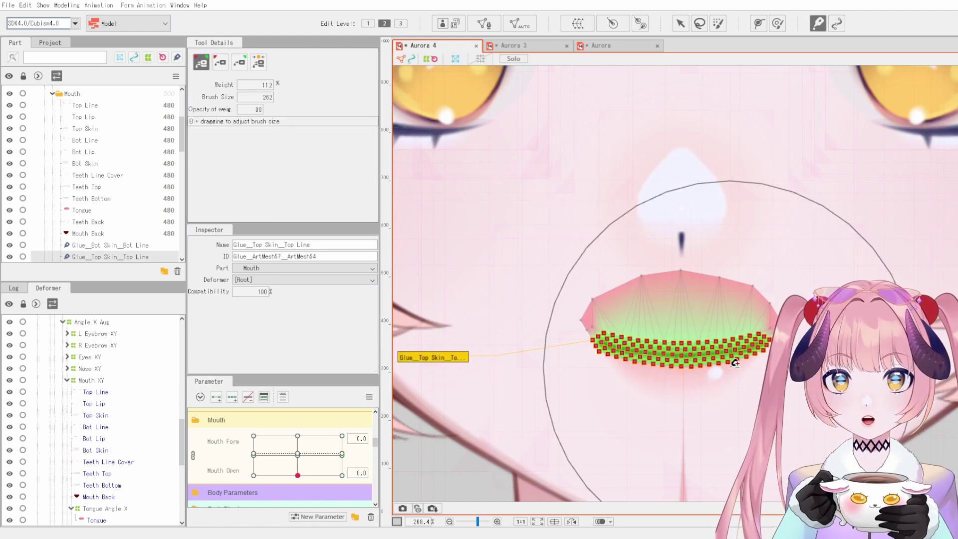
{"action": "key", "text": "Escape"}
Step: Try moving the Top Skin mesh down off the mouth to expose the layers it covers
{"action": "left_click", "coordinate": [643, 355]}
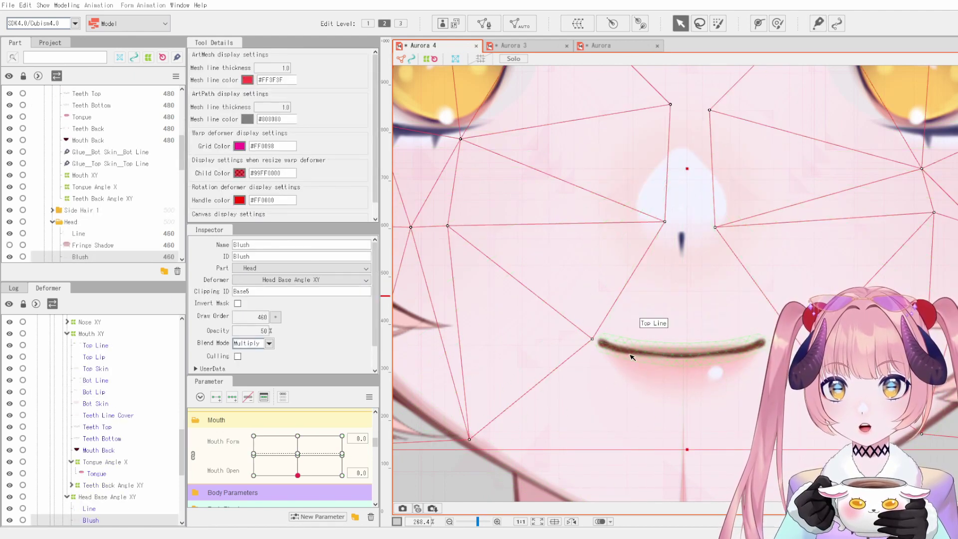
{"action": "left_click", "coordinate": [705, 316]}
{"action": "left_click", "coordinate": [683, 327]}
{"action": "left_click_drag", "start_coordinate": [678, 315], "coordinate": [671, 521]}
{"action": "left_click", "coordinate": [761, 388]}
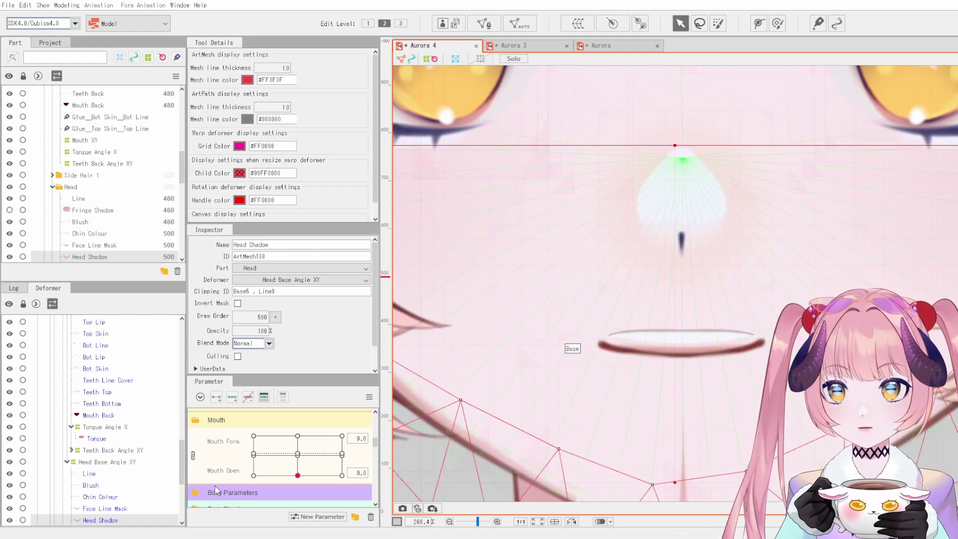
{"action": "scroll", "coordinate": [89, 438], "scroll_direction": "up", "scroll_amount": 4}
Step: Inspect the Mouth Back mesh and undo the displacement of the Top Skin
{"action": "left_click", "coordinate": [90, 500]}
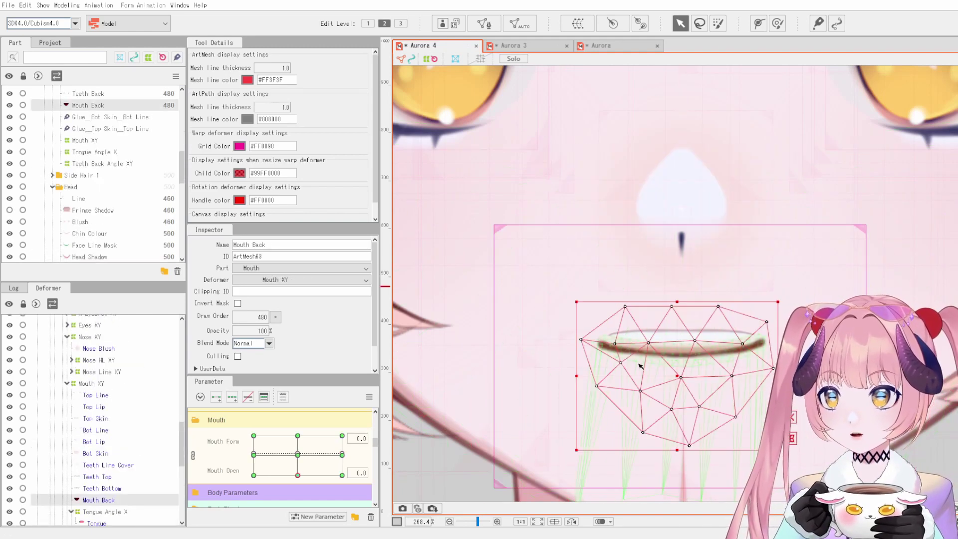
{"action": "left_click_drag", "start_coordinate": [684, 373], "coordinate": [737, 346]}
{"action": "key", "text": "ctrl+z"}
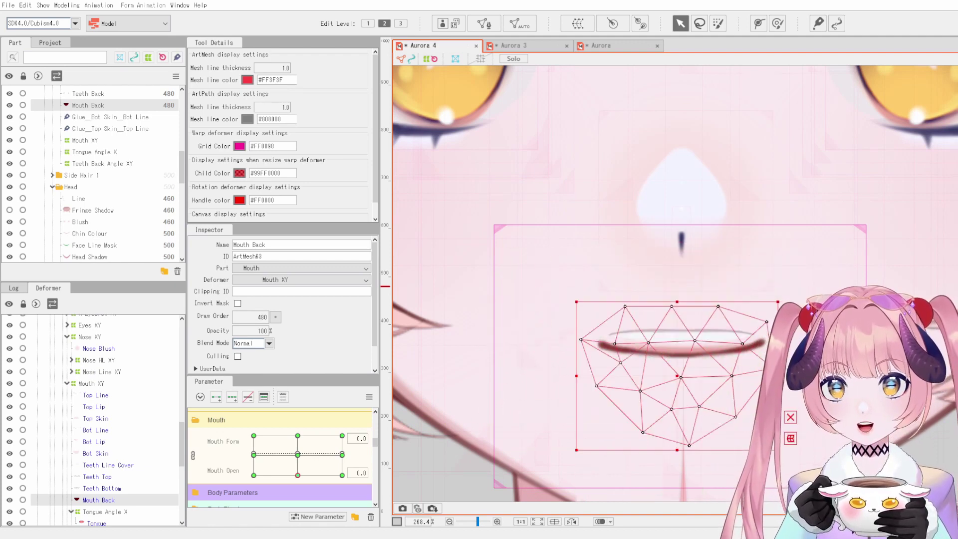
{"action": "key", "text": "ctrl+z"}
{"action": "key", "text": "ctrl+z"}
{"action": "left_click_drag", "start_coordinate": [598, 399], "coordinate": [653, 359]}
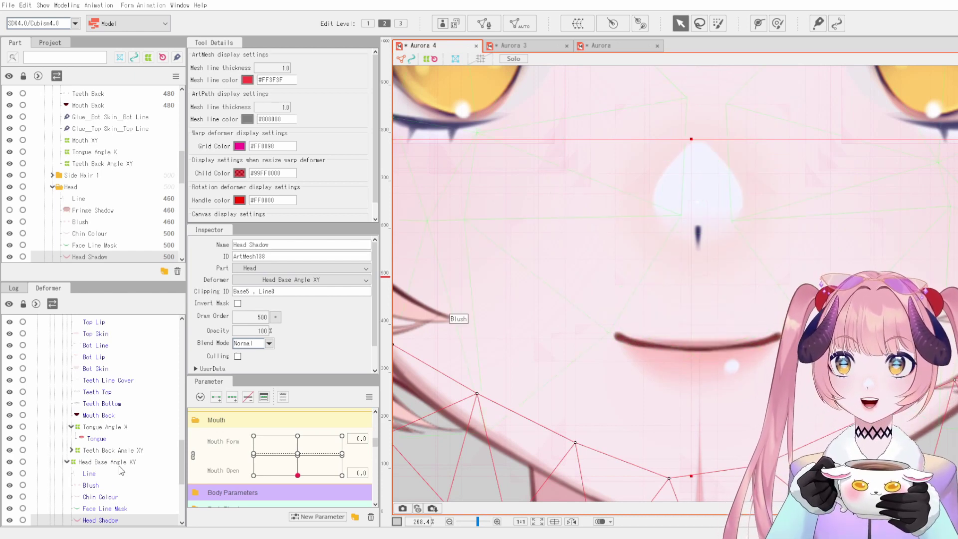
Step: Examine the Top Line and Nose Blush meshes around the mouth and nose
{"action": "left_click", "coordinate": [695, 348]}
{"action": "scroll", "coordinate": [727, 324], "scroll_direction": "up", "scroll_amount": 2}
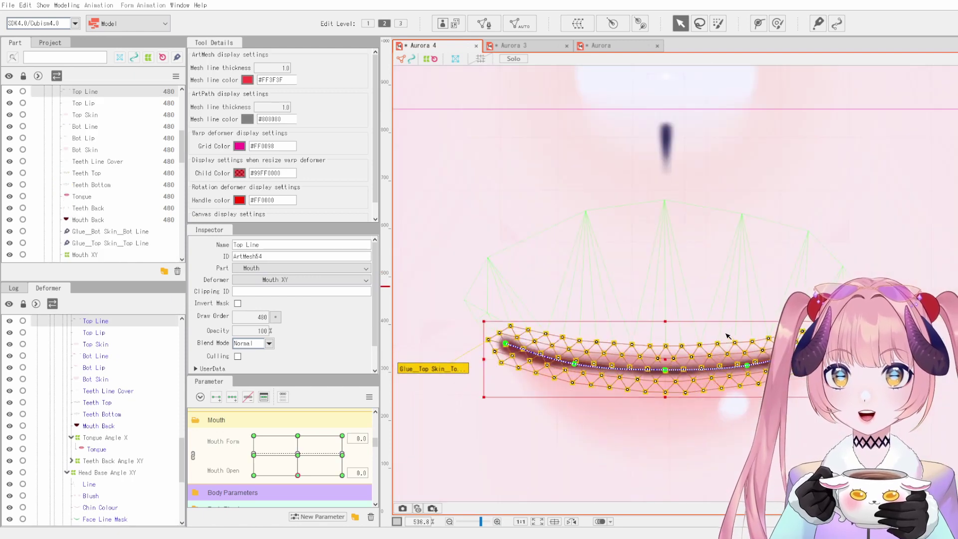
{"action": "left_click_drag", "start_coordinate": [687, 309], "coordinate": [722, 313]}
{"action": "left_click", "coordinate": [720, 308]}
{"action": "scroll", "coordinate": [674, 264], "scroll_direction": "down", "scroll_amount": 3}
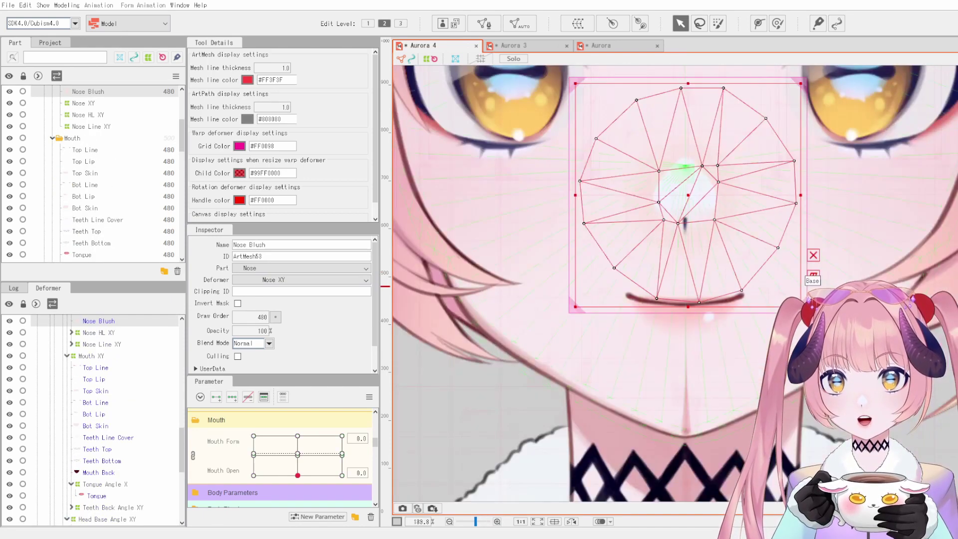
{"action": "left_click_drag", "start_coordinate": [681, 169], "coordinate": [667, 215]}
{"action": "left_click", "coordinate": [708, 435]}
{"action": "left_click_drag", "start_coordinate": [704, 359], "coordinate": [724, 359]}
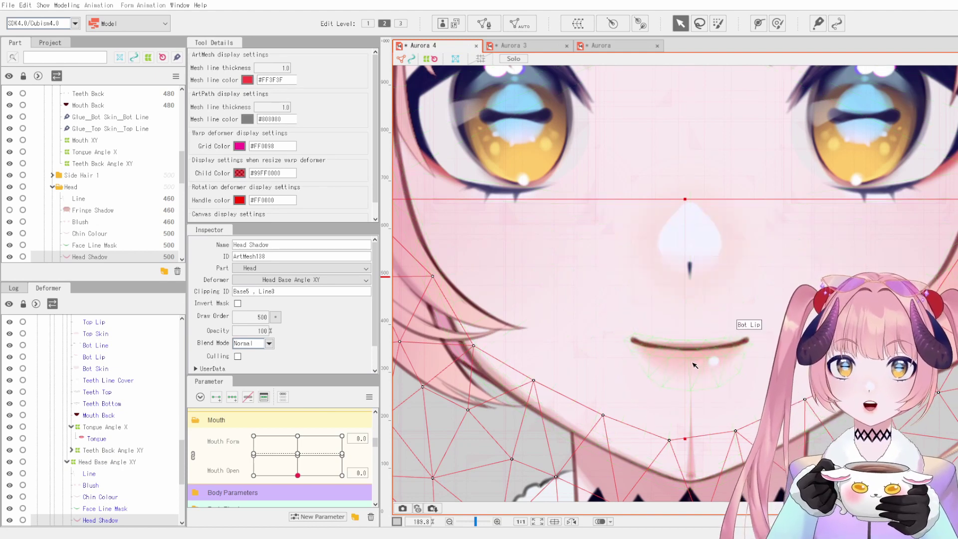
Step: Select the Top Lip, Base and Top Skin meshes in turn to compare how they cover the mouth area
{"action": "left_click", "coordinate": [705, 345]}
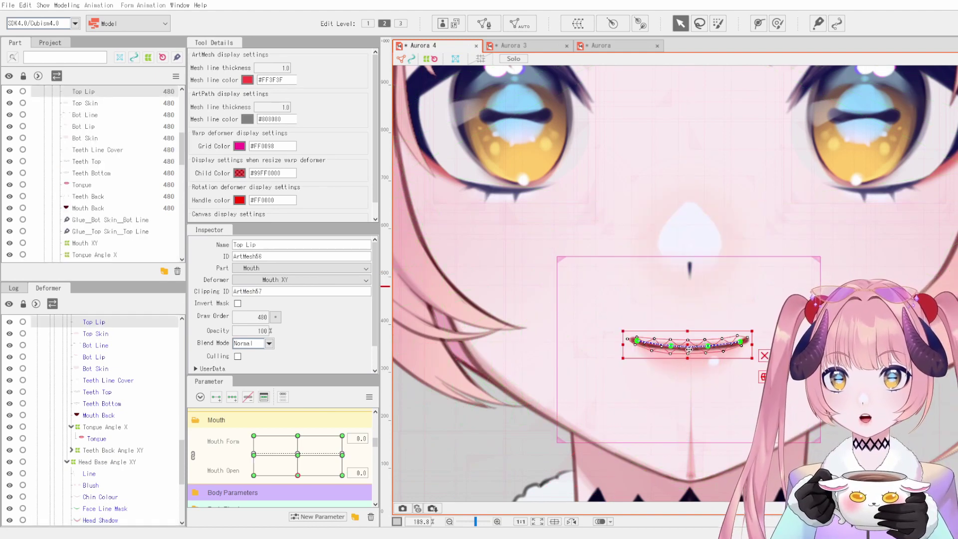
{"action": "left_click", "coordinate": [701, 382]}
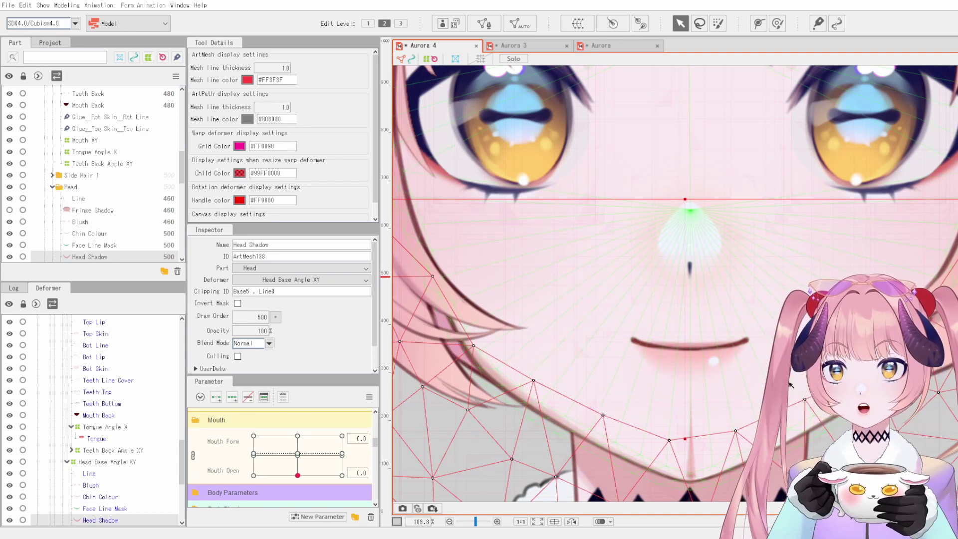
{"action": "left_click", "coordinate": [682, 331]}
{"action": "left_click", "coordinate": [594, 353]}
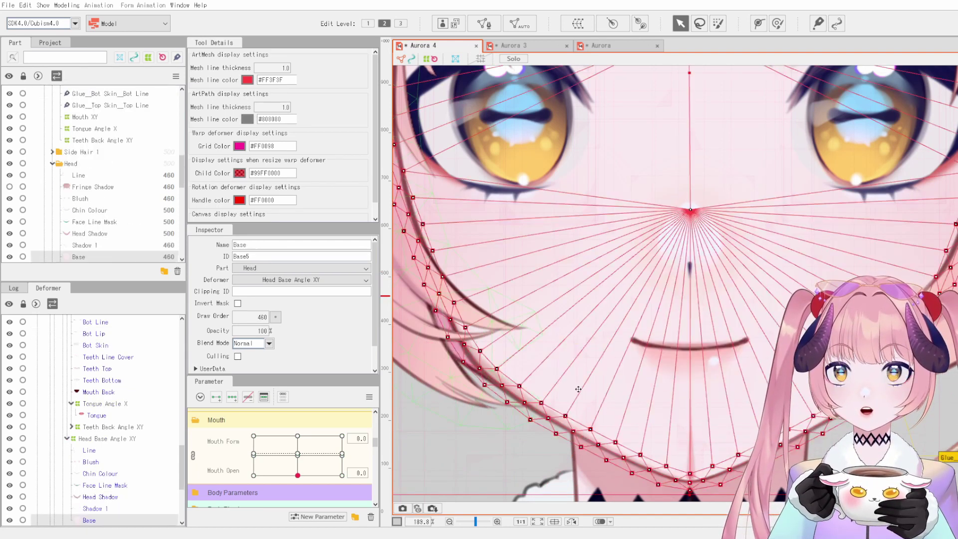
{"action": "left_click", "coordinate": [638, 344]}
{"action": "left_click", "coordinate": [672, 326]}
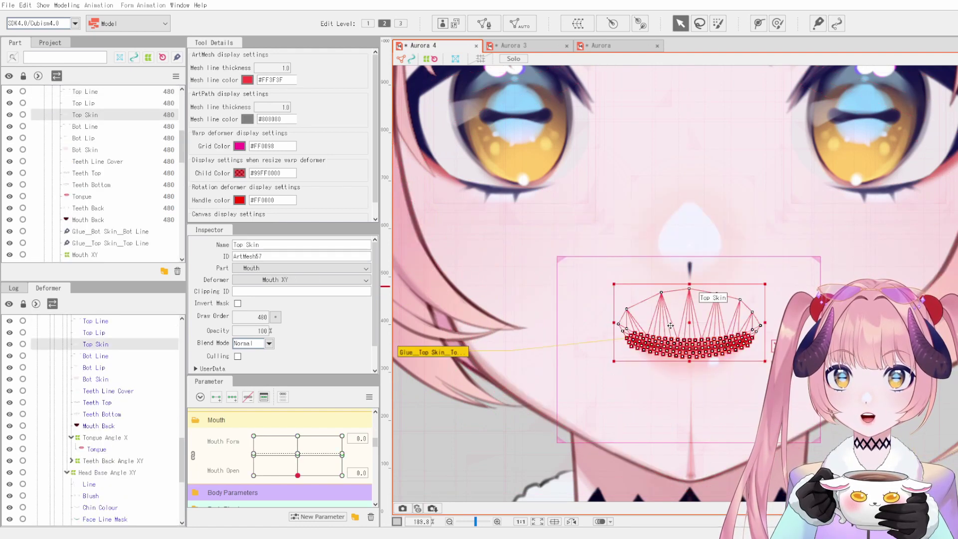
{"action": "left_click", "coordinate": [939, 441]}
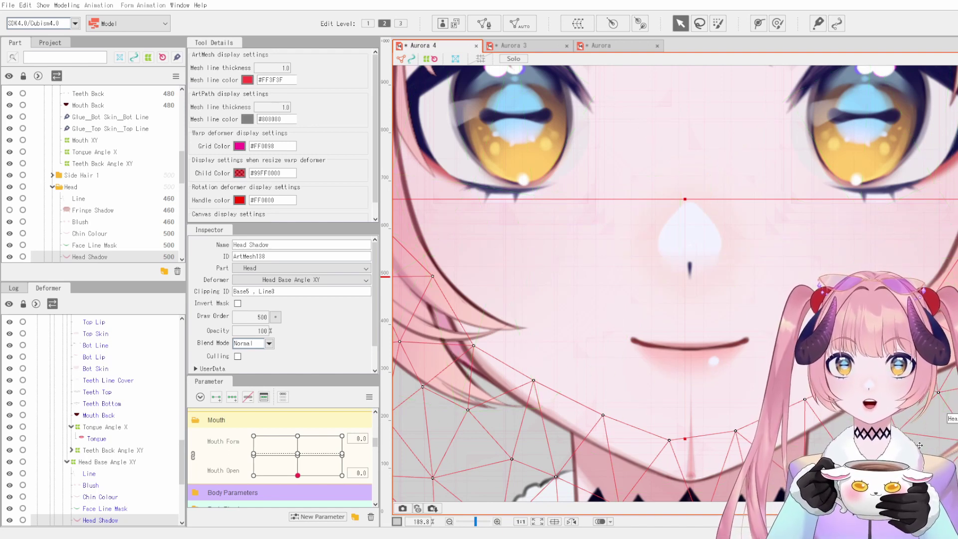
Step: Switch to the Aurora model and preview its mouth with Mouth Form at about -0.9 and Mouth Open at 0.7
{"action": "left_click", "coordinate": [545, 50]}
{"action": "left_click", "coordinate": [610, 46]}
{"action": "mouse_move", "coordinate": [683, 318]}
{"action": "left_mouse_down"}
{"action": "mouse_move", "coordinate": [673, 338]}
{"action": "mouse_move", "coordinate": [570, 291]}
{"action": "mouse_move", "coordinate": [588, 224]}
{"action": "mouse_move", "coordinate": [556, 291]}
{"action": "mouse_move", "coordinate": [683, 315]}
{"action": "left_mouse_up"}
{"action": "scroll", "coordinate": [283, 470], "scroll_direction": "down", "scroll_amount": 2}
{"action": "left_click_drag", "start_coordinate": [296, 439], "coordinate": [254, 429]}
{"action": "left_click", "coordinate": [582, 402]}
{"action": "scroll", "coordinate": [669, 332], "scroll_direction": "down", "scroll_amount": 3}
{"action": "left_click_drag", "start_coordinate": [669, 332], "coordinate": [656, 371]}
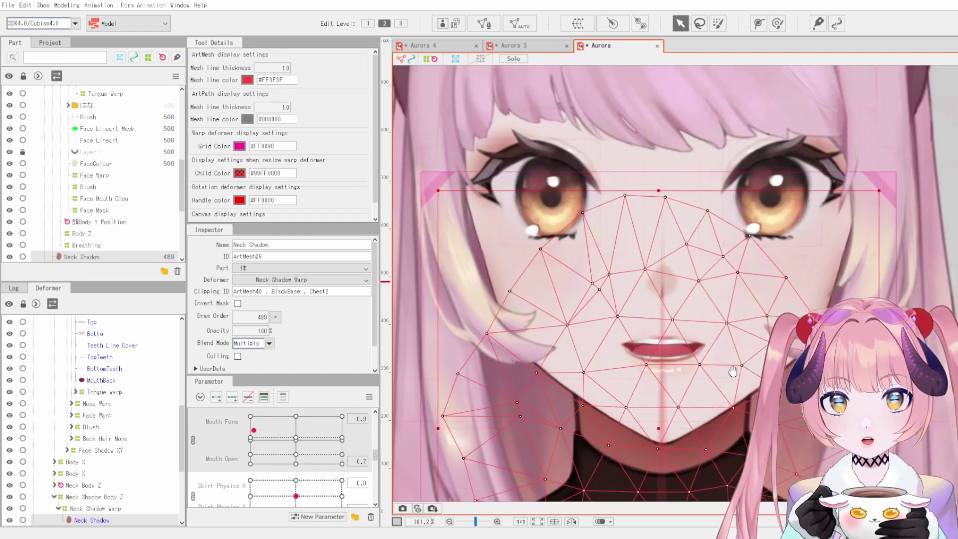
Step: Clear the selection, hide the deformers and preview the mouth with Mouth Form at 1.0 and Mouth Open at 0.7
{"action": "key", "text": "Escape"}
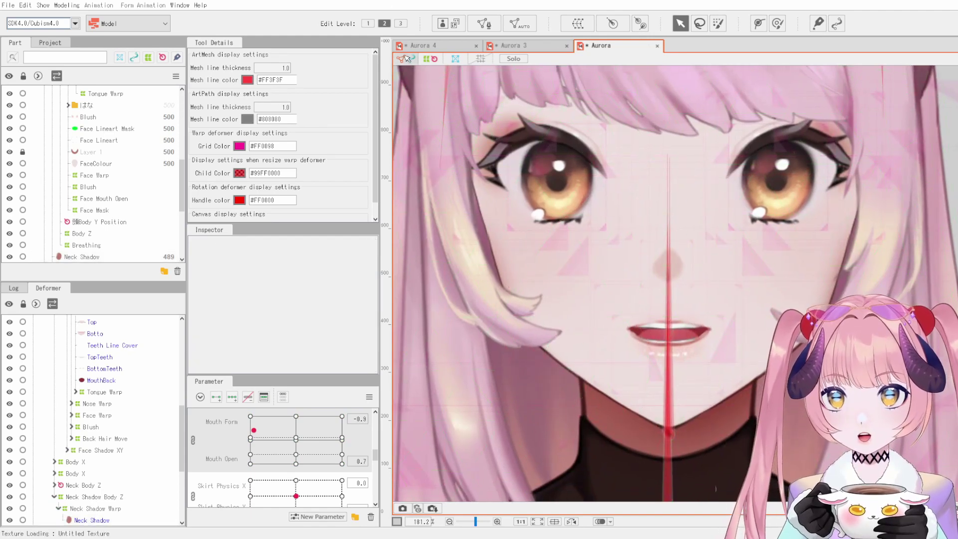
{"action": "left_click", "coordinate": [433, 60]}
{"action": "left_click_drag", "start_coordinate": [279, 439], "coordinate": [339, 429]}
{"action": "left_click_drag", "start_coordinate": [339, 429], "coordinate": [342, 431]}
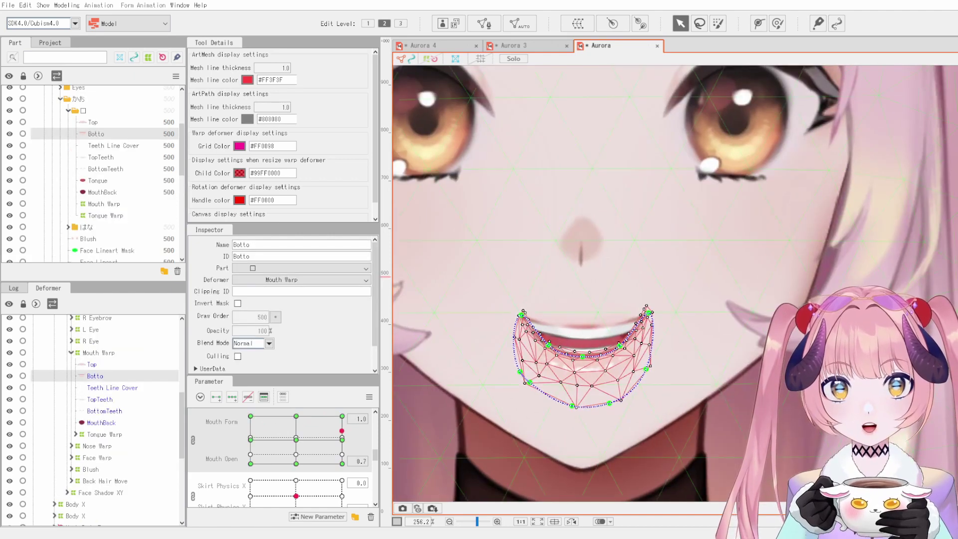
Step: Deselect the mouth mesh and preview the wide open smile with Mouth Form at about 0.9 and Mouth Open at 1.0
{"action": "left_click", "coordinate": [554, 435]}
{"action": "scroll", "coordinate": [654, 237], "scroll_direction": "down", "scroll_amount": 2}
{"action": "left_click_drag", "start_coordinate": [633, 262], "coordinate": [653, 278]}
{"action": "left_click", "coordinate": [940, 289]}
{"action": "left_click_drag", "start_coordinate": [630, 331], "coordinate": [641, 348]}
{"action": "left_click_drag", "start_coordinate": [298, 463], "coordinate": [286, 388]}
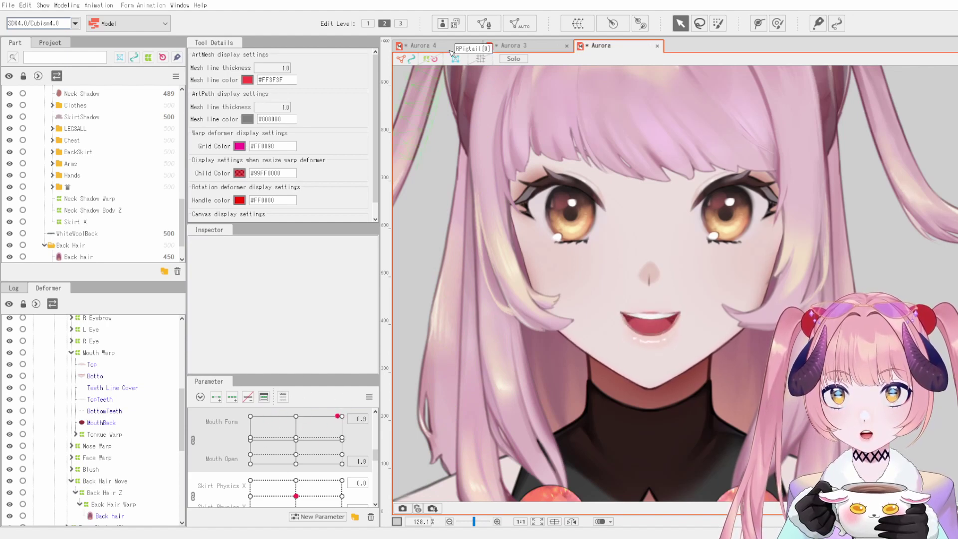
Step: Return to the Aurora 4 model, select the Bot Lip mesh and set Mouth Form and Mouth Open to 1.0
{"action": "left_click", "coordinate": [427, 47]}
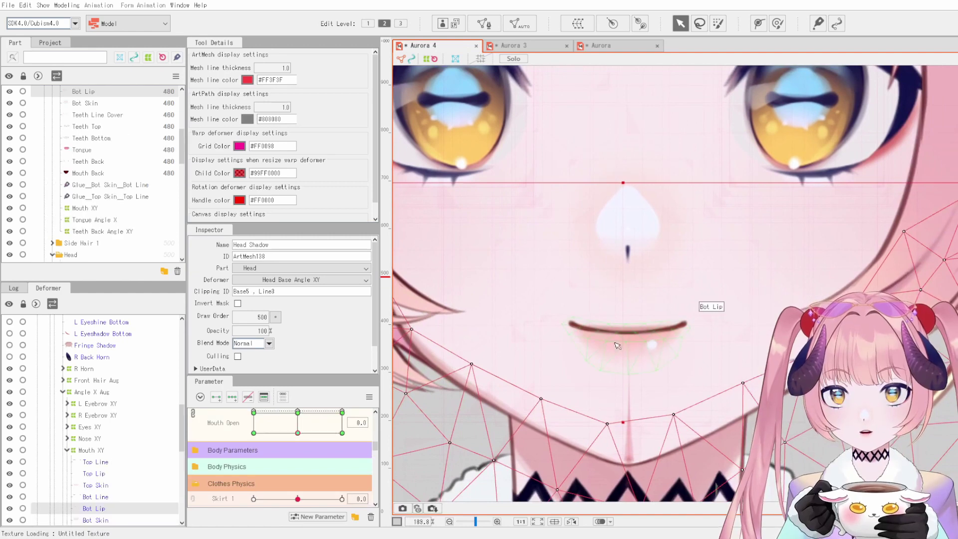
{"action": "left_click", "coordinate": [650, 360]}
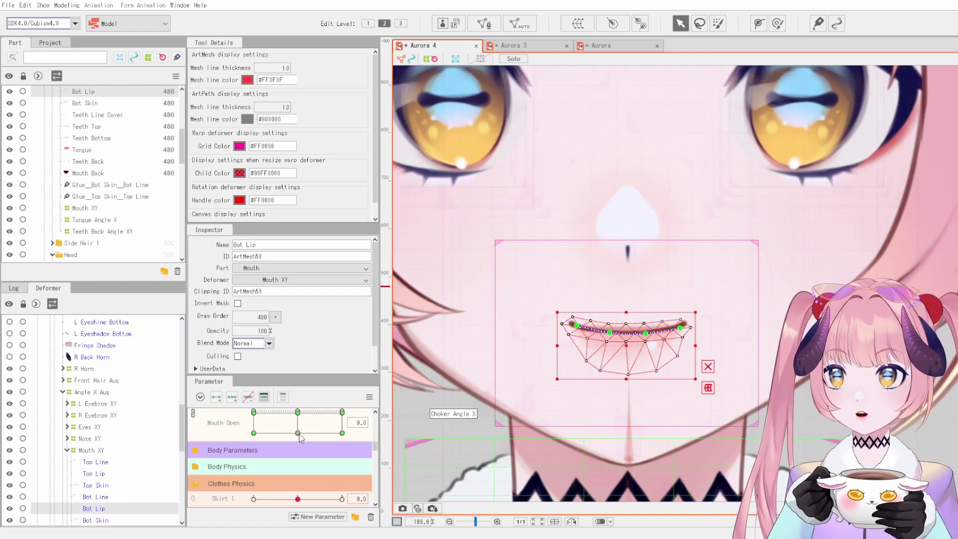
{"action": "scroll", "coordinate": [299, 439], "scroll_direction": "up", "scroll_amount": 2}
{"action": "left_click_drag", "start_coordinate": [298, 455], "coordinate": [343, 435]}
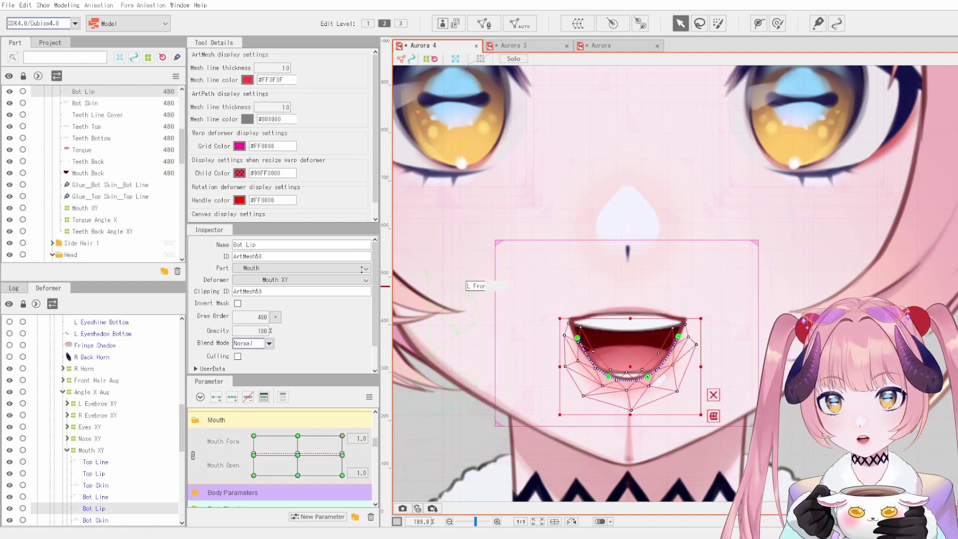
Step: Clear the Bot Lip's clipping ID and move the mesh down below the mouth
{"action": "double_click", "coordinate": [281, 293]}
{"action": "key", "text": "BackSpace"}
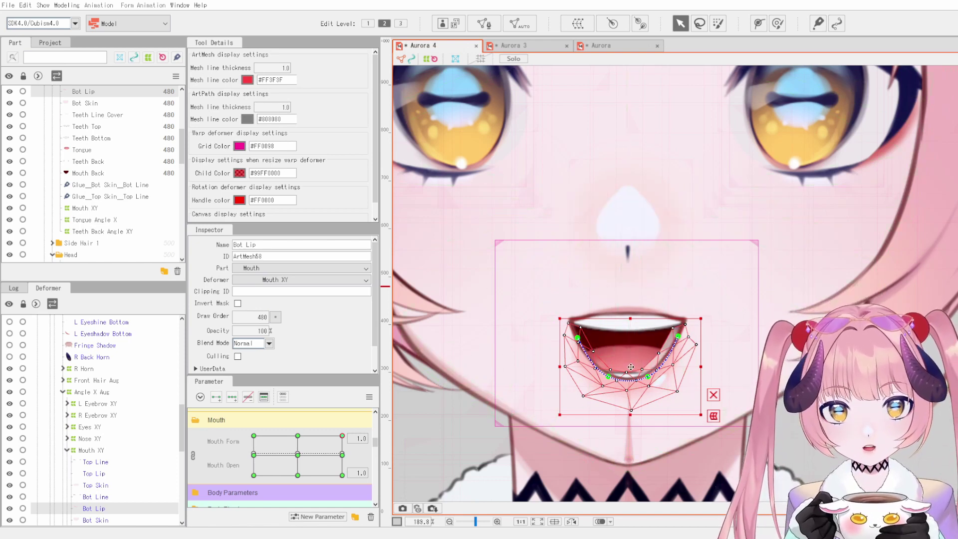
{"action": "left_click_drag", "start_coordinate": [632, 367], "coordinate": [636, 361]}
{"action": "scroll", "coordinate": [636, 361], "scroll_direction": "up", "scroll_amount": 3}
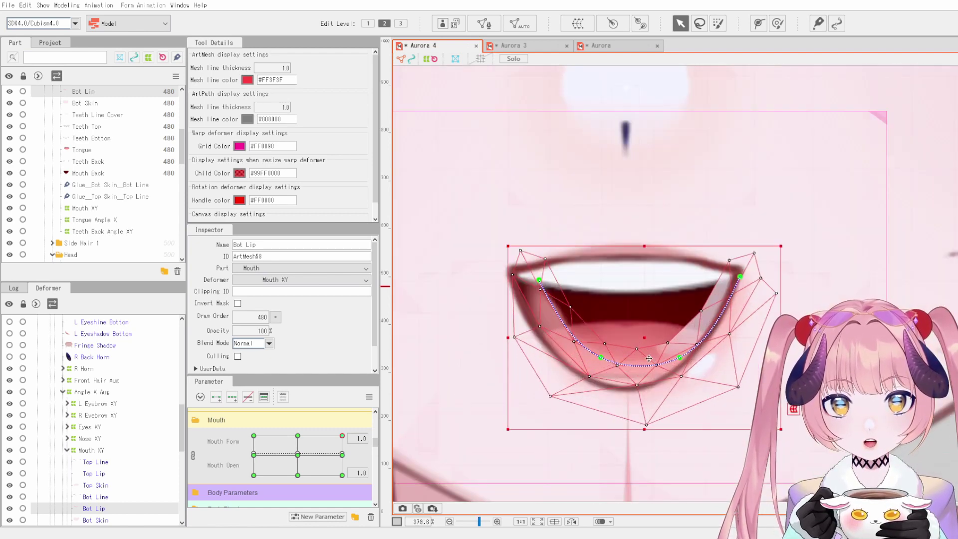
{"action": "left_click_drag", "start_coordinate": [647, 338], "coordinate": [653, 412]}
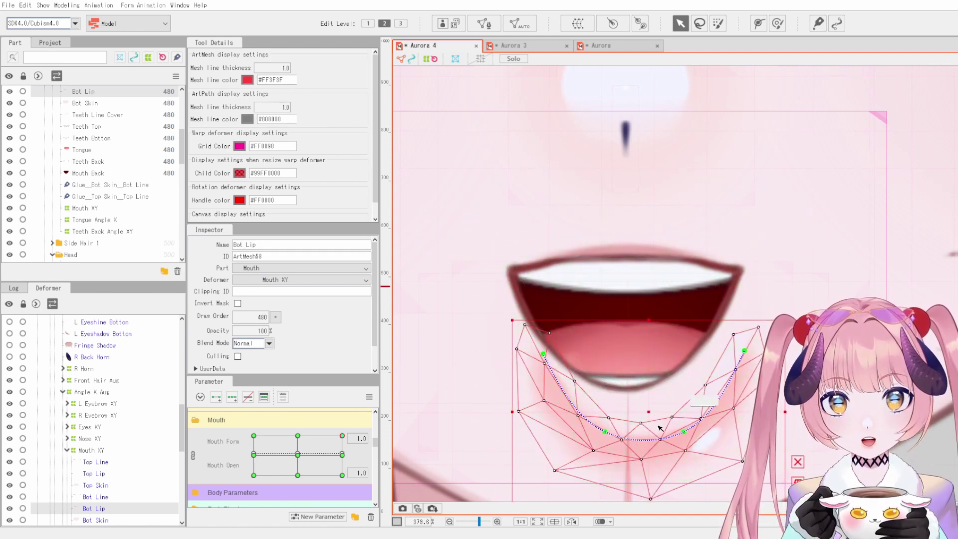
Step: Undo the Bot Lip's moves and the removal of its clipping ID
{"action": "left_click_drag", "start_coordinate": [653, 421], "coordinate": [633, 432]}
{"action": "key", "text": "ctrl+z"}
{"action": "key", "text": "ctrl+z"}
{"action": "key", "text": "ctrl+z"}
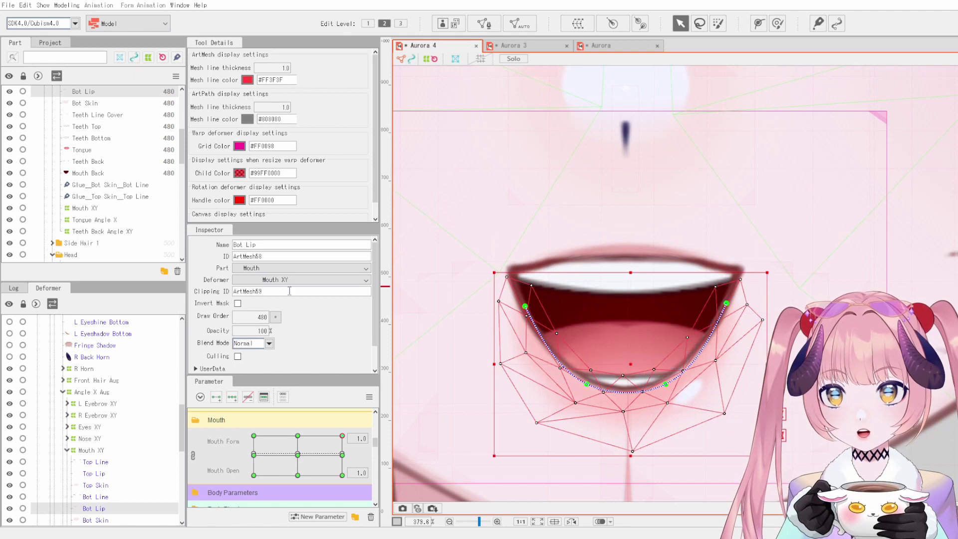
Step: Select the Nose Blush, Bot Line and Bot Lip meshes in turn to examine how they are laid out around the mouth
{"action": "scroll", "coordinate": [614, 219], "scroll_direction": "down", "scroll_amount": 3}
{"action": "left_click_drag", "start_coordinate": [614, 221], "coordinate": [666, 324]}
{"action": "left_click", "coordinate": [692, 299]}
{"action": "left_click_drag", "start_coordinate": [706, 405], "coordinate": [689, 361]}
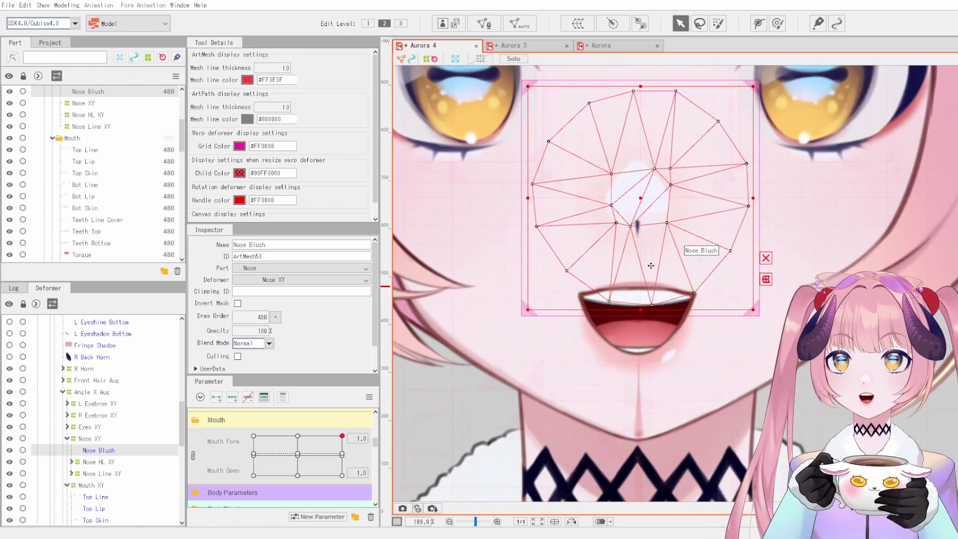
{"action": "scroll", "coordinate": [668, 330], "scroll_direction": "up", "scroll_amount": 2}
{"action": "left_click_drag", "start_coordinate": [668, 329], "coordinate": [692, 325]}
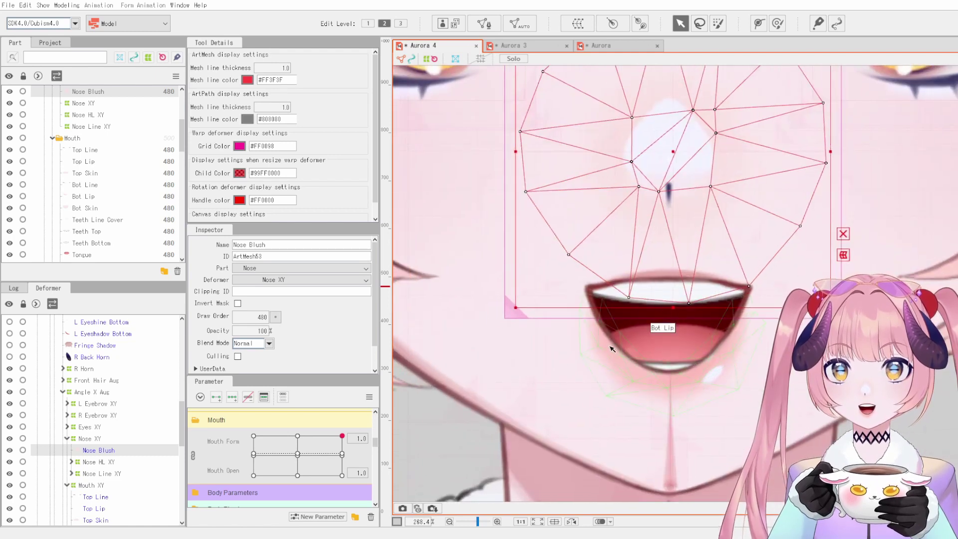
{"action": "left_click", "coordinate": [611, 338]}
{"action": "scroll", "coordinate": [642, 366], "scroll_direction": "up", "scroll_amount": 1}
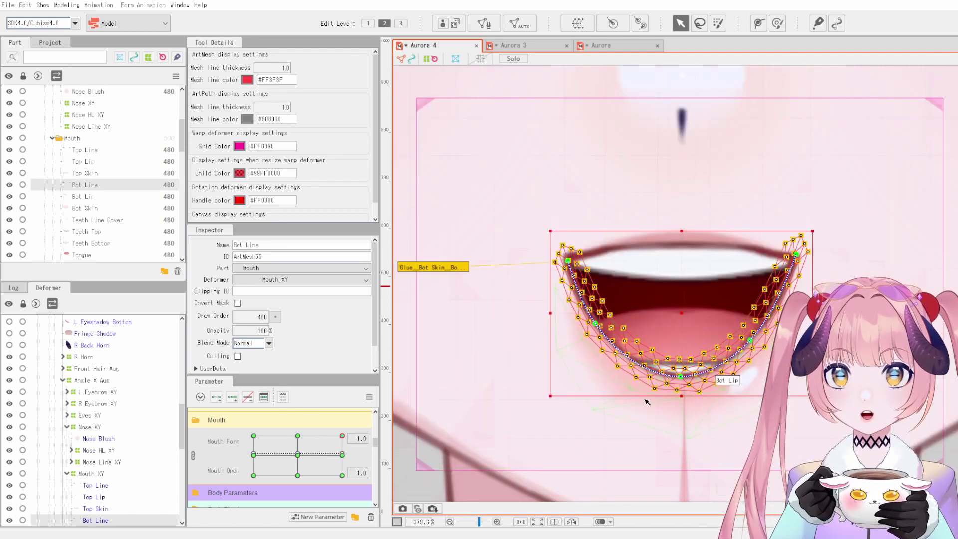
{"action": "left_click", "coordinate": [681, 362]}
{"action": "scroll", "coordinate": [680, 341], "scroll_direction": "down", "scroll_amount": 3}
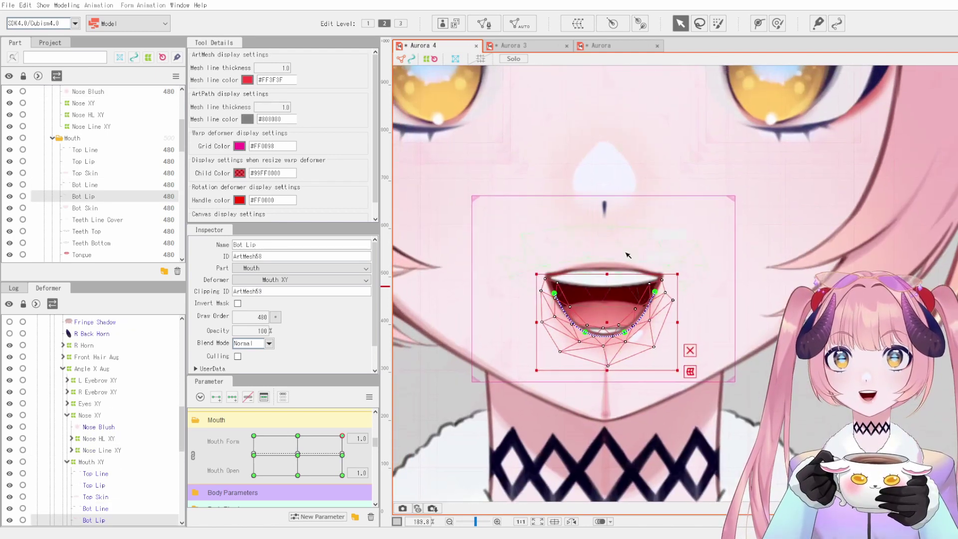
Step: Examine the Top Skin and Top Line meshes above the mouth and reselect the Bot Lip
{"action": "left_click", "coordinate": [662, 268]}
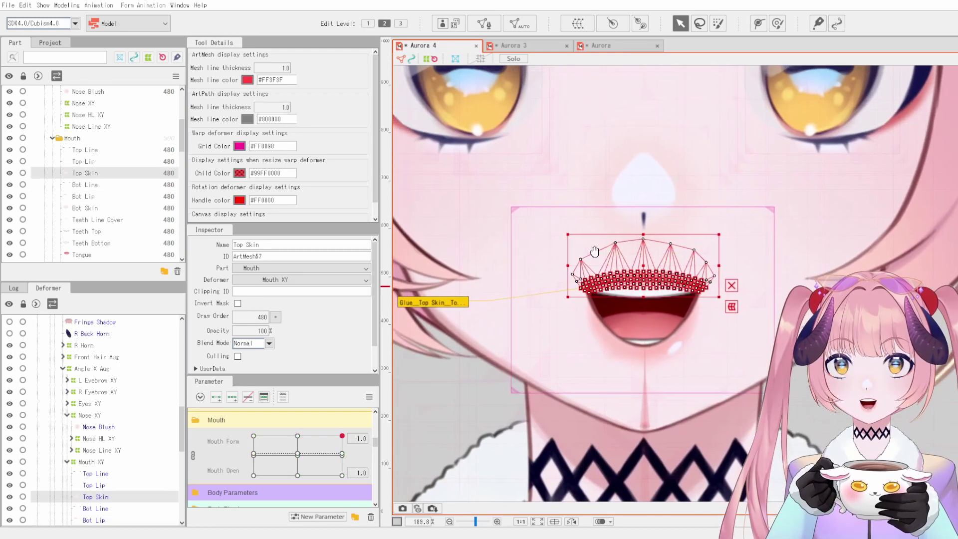
{"action": "left_click", "coordinate": [694, 303]}
{"action": "left_click", "coordinate": [643, 277]}
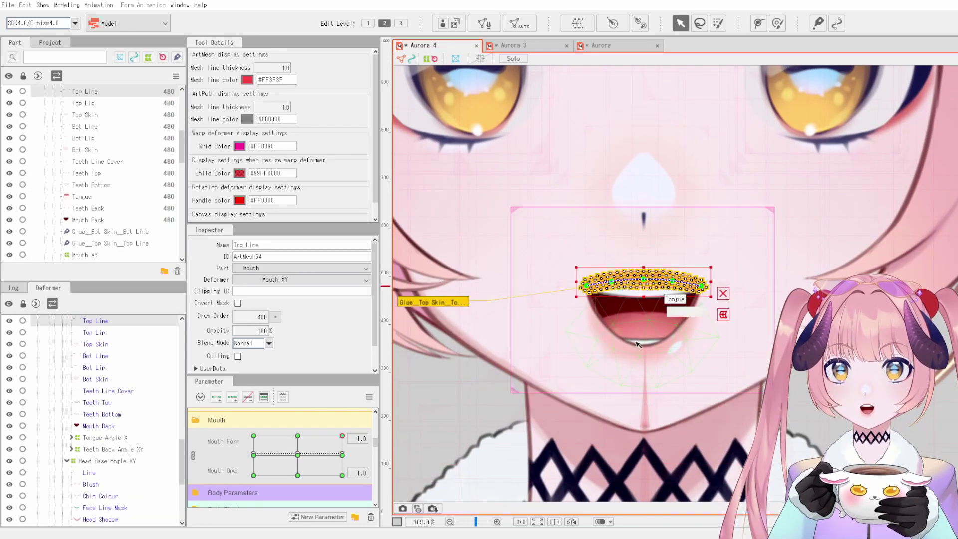
{"action": "left_click", "coordinate": [651, 358]}
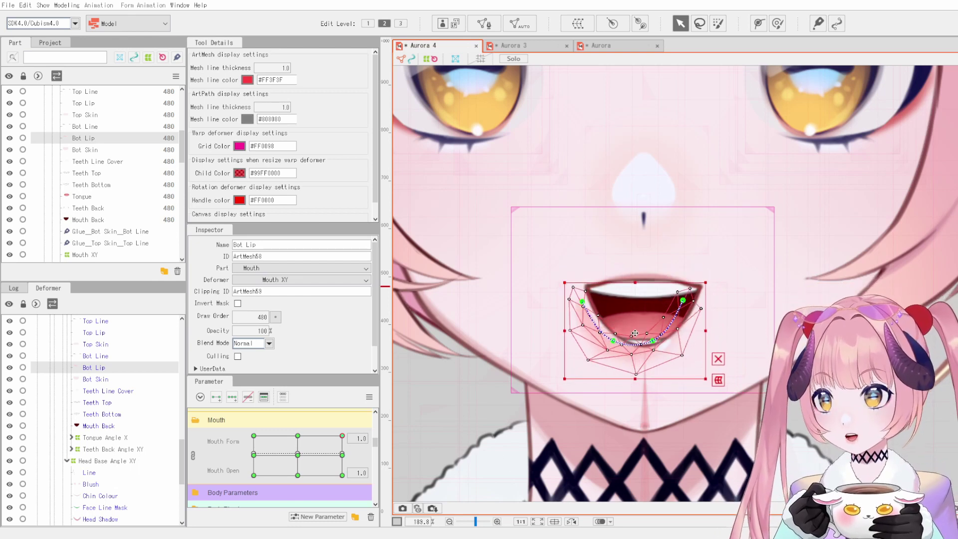
Step: Shift the Bot Lip mesh slightly around the mouth's lower edge to show how it is clipped to the skin
{"action": "left_click_drag", "start_coordinate": [637, 322], "coordinate": [646, 332]}
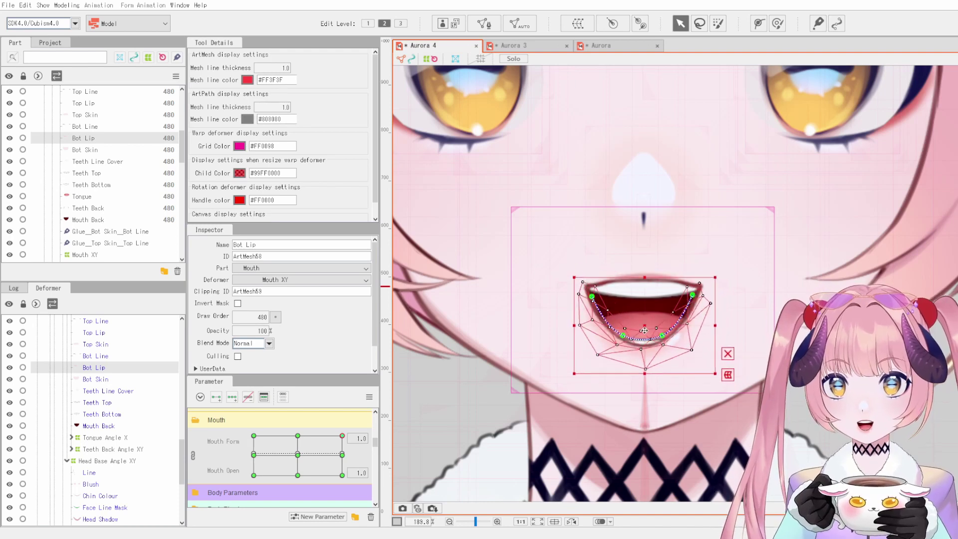
{"action": "left_click_drag", "start_coordinate": [644, 331], "coordinate": [640, 318]}
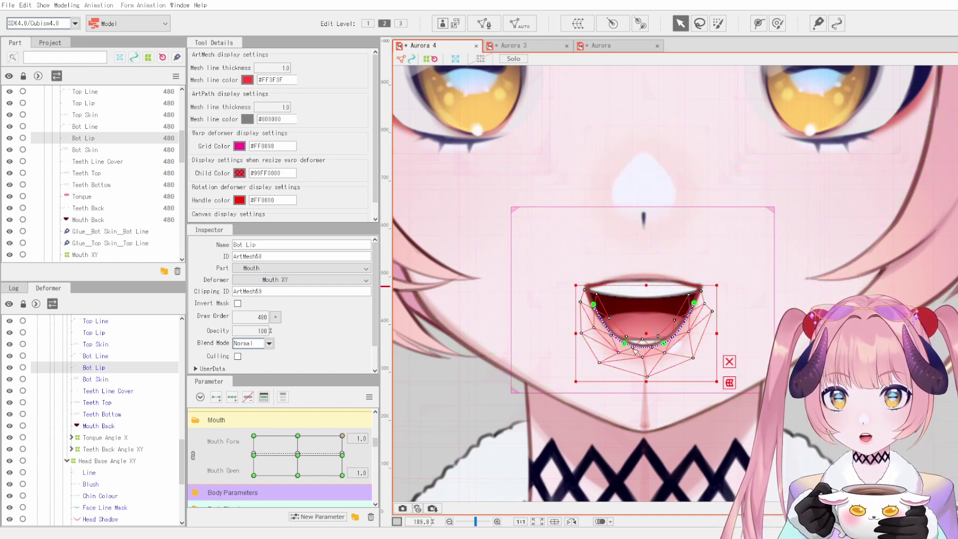
{"action": "mouse_move", "coordinate": [654, 332]}
{"action": "left_mouse_down"}
{"action": "mouse_move", "coordinate": [689, 332]}
{"action": "mouse_move", "coordinate": [686, 351]}
{"action": "mouse_move", "coordinate": [620, 355]}
{"action": "mouse_move", "coordinate": [653, 357]}
{"action": "mouse_move", "coordinate": [604, 344]}
{"action": "mouse_move", "coordinate": [539, 359]}
{"action": "mouse_move", "coordinate": [658, 365]}
{"action": "mouse_move", "coordinate": [643, 346]}
{"action": "mouse_move", "coordinate": [645, 324]}
{"action": "left_mouse_up"}
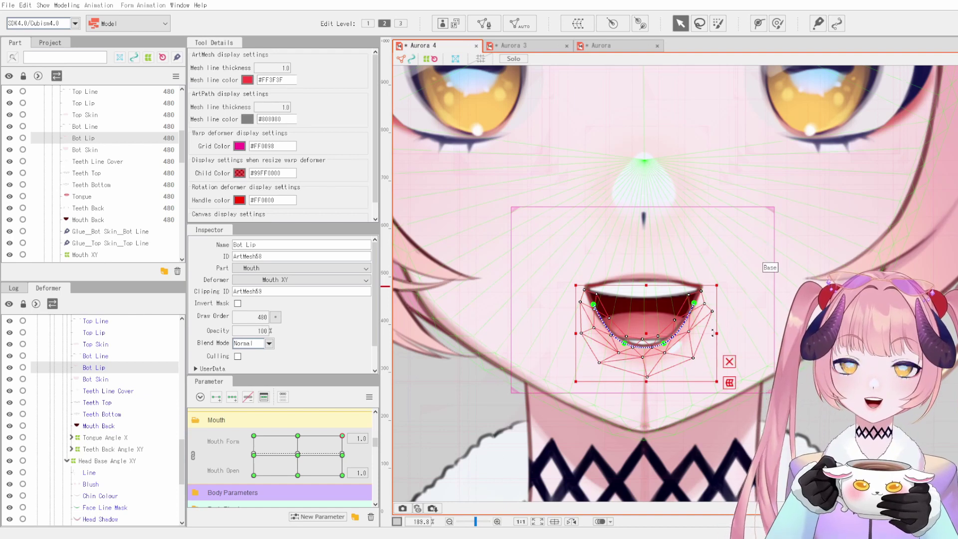
{"action": "scroll", "coordinate": [643, 351], "scroll_direction": "up", "scroll_amount": 2}
{"action": "left_click_drag", "start_coordinate": [637, 384], "coordinate": [639, 367]}
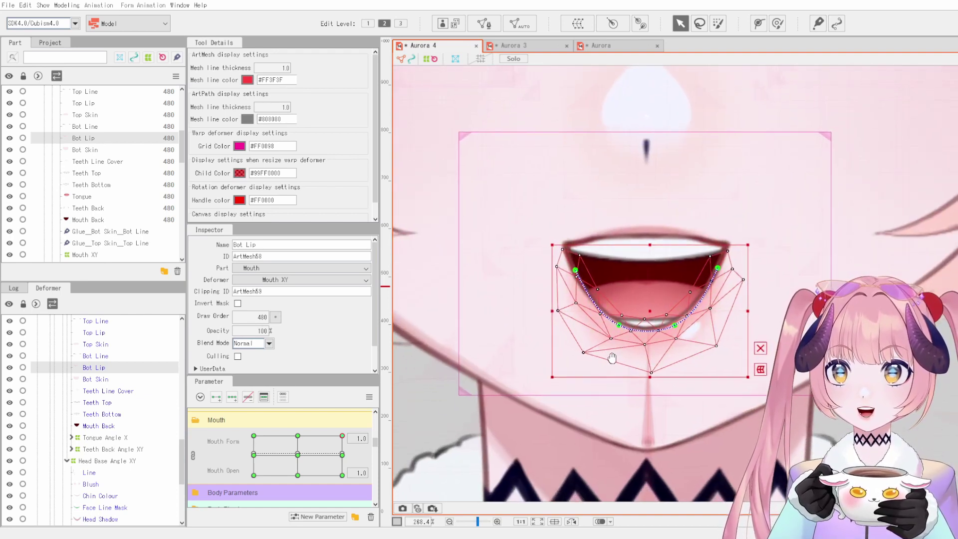
Step: Set the Bot Lip's blend mode to Multiply and move its mesh down below the mouth
{"action": "left_click", "coordinate": [254, 345]}
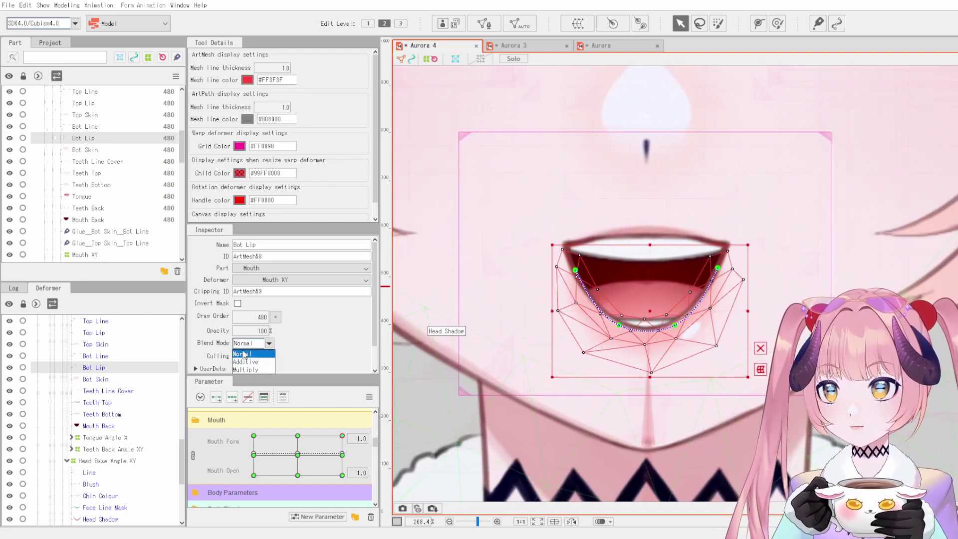
{"action": "left_click", "coordinate": [254, 369]}
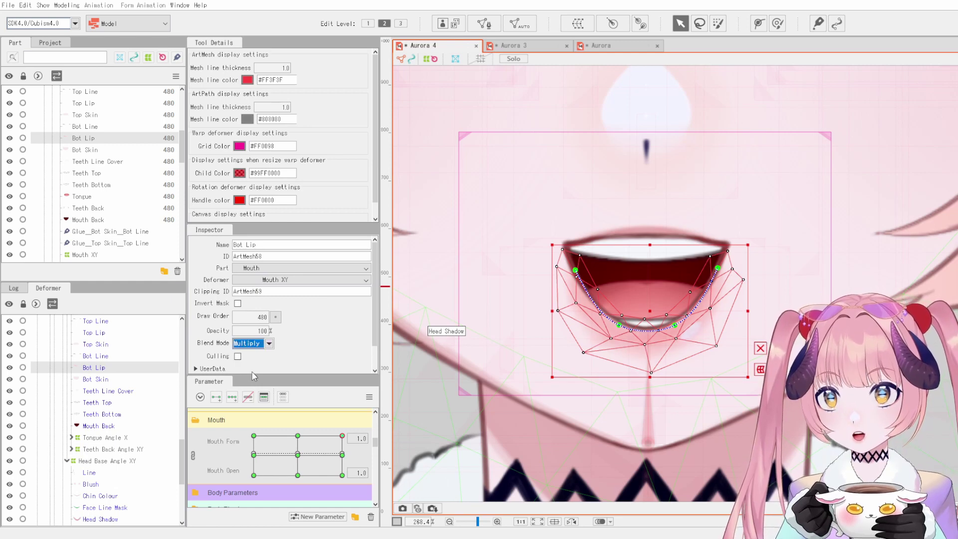
{"action": "left_click_drag", "start_coordinate": [652, 310], "coordinate": [652, 351]}
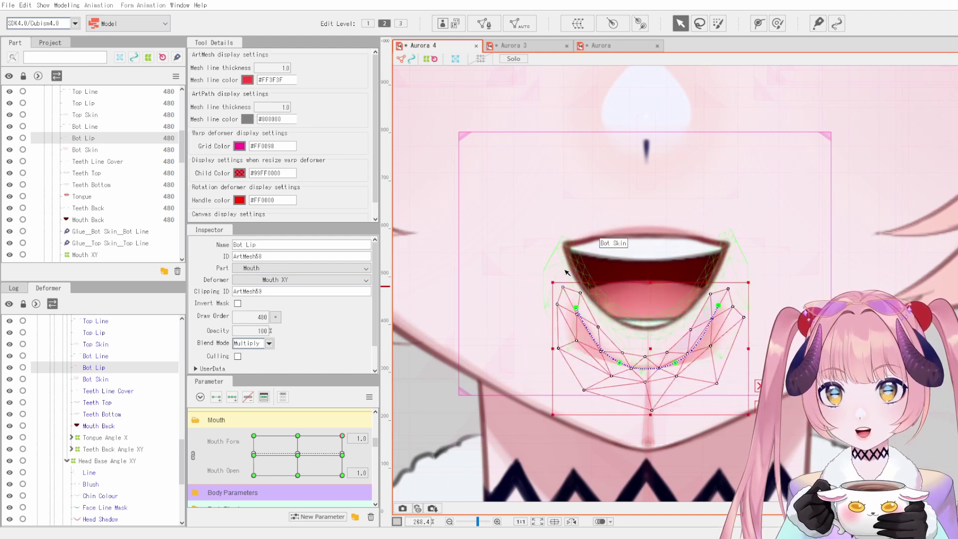
Step: Select the Bot Skin mesh and return to the Bot Lip to compare their blend modes and clipping
{"action": "left_click", "coordinate": [574, 270]}
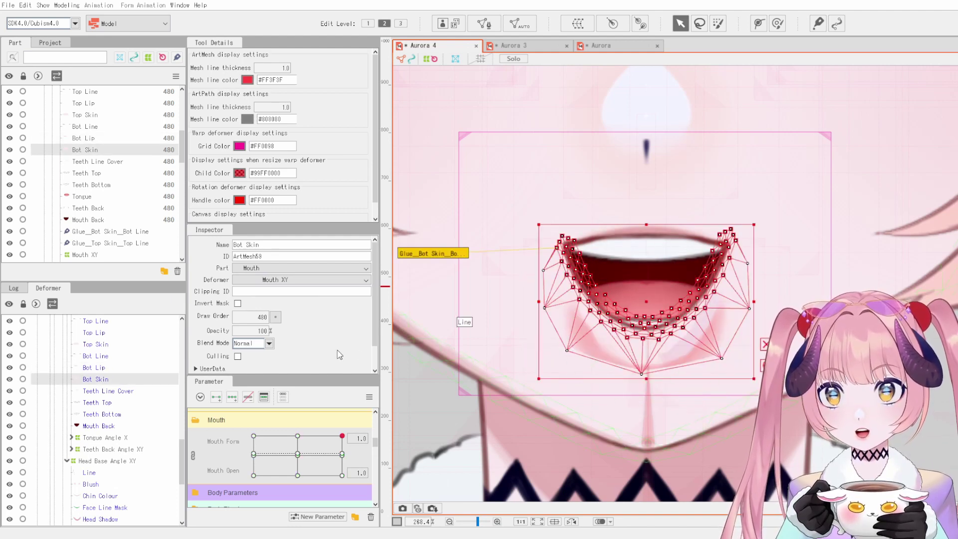
{"action": "left_click", "coordinate": [584, 347]}
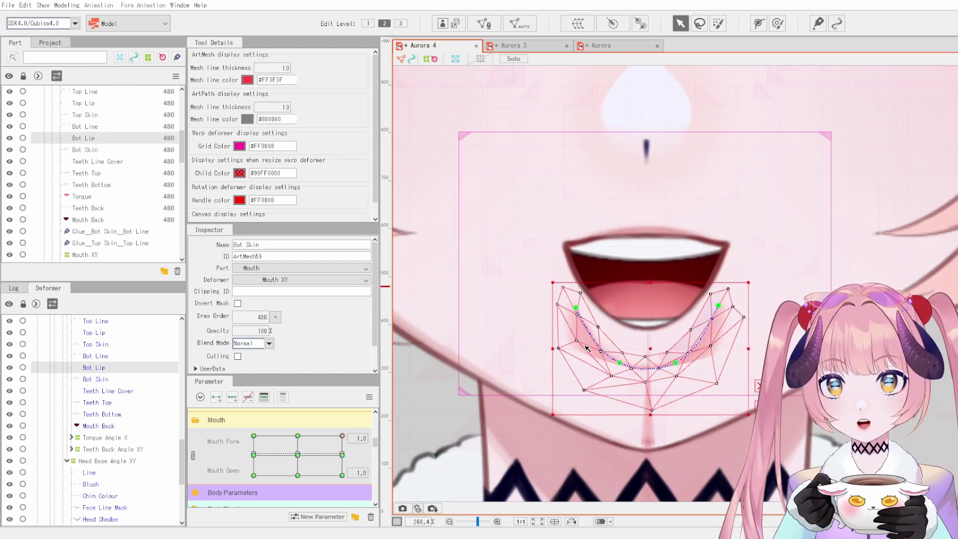
{"action": "left_click", "coordinate": [587, 348]}
{"action": "left_click", "coordinate": [723, 352]}
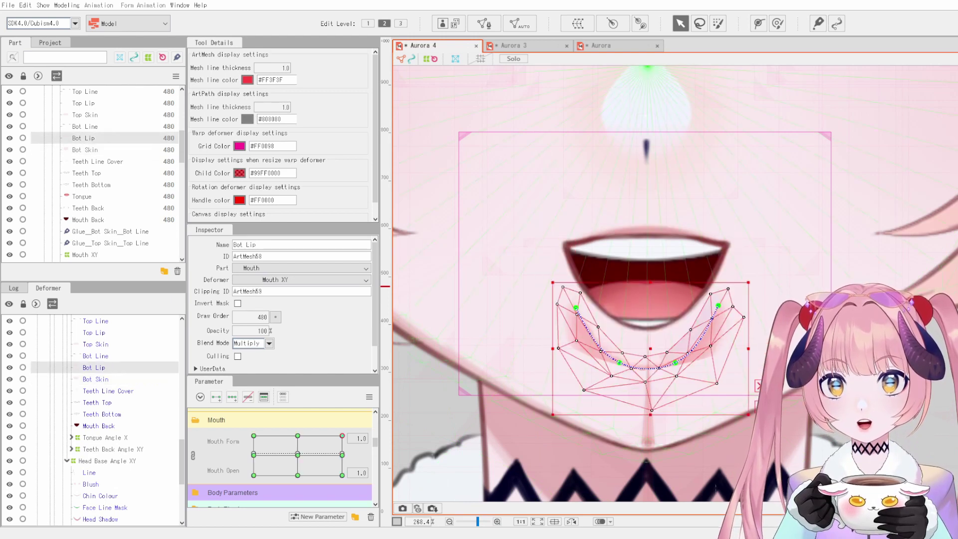
Step: Undo the Bot Lip's downward move and its Multiply blend mode
{"action": "key", "text": "ctrl+z"}
{"action": "scroll", "coordinate": [683, 259], "scroll_direction": "down", "scroll_amount": 2}
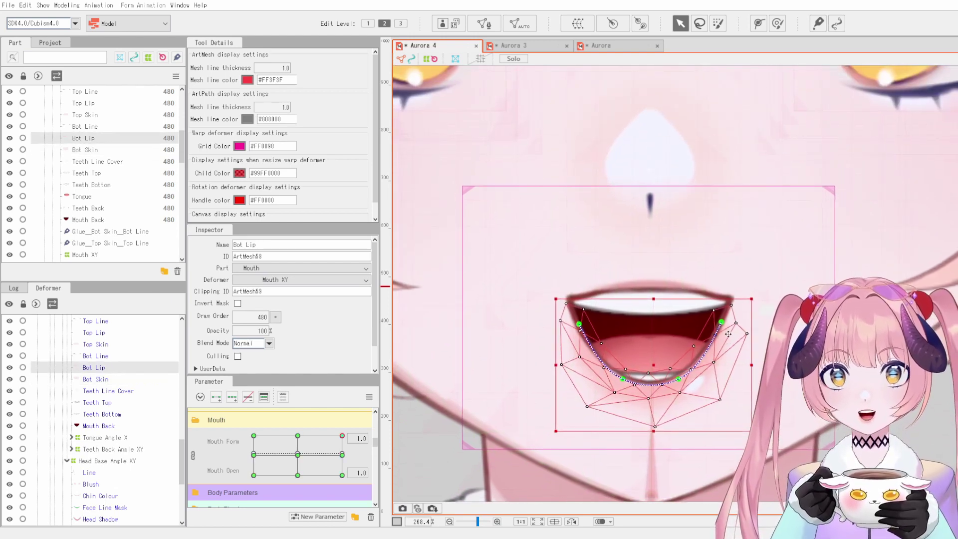
{"action": "left_click_drag", "start_coordinate": [683, 245], "coordinate": [657, 256]}
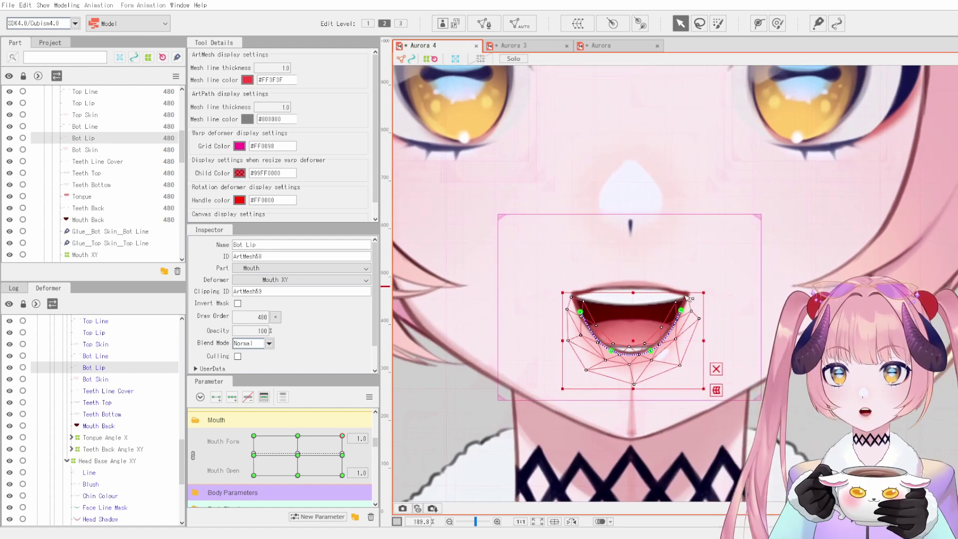
Step: Select the Top Line mesh and examine its end at the corner of the mouth up close
{"action": "left_click", "coordinate": [585, 295]}
{"action": "scroll", "coordinate": [585, 295], "scroll_direction": "up", "scroll_amount": 12}
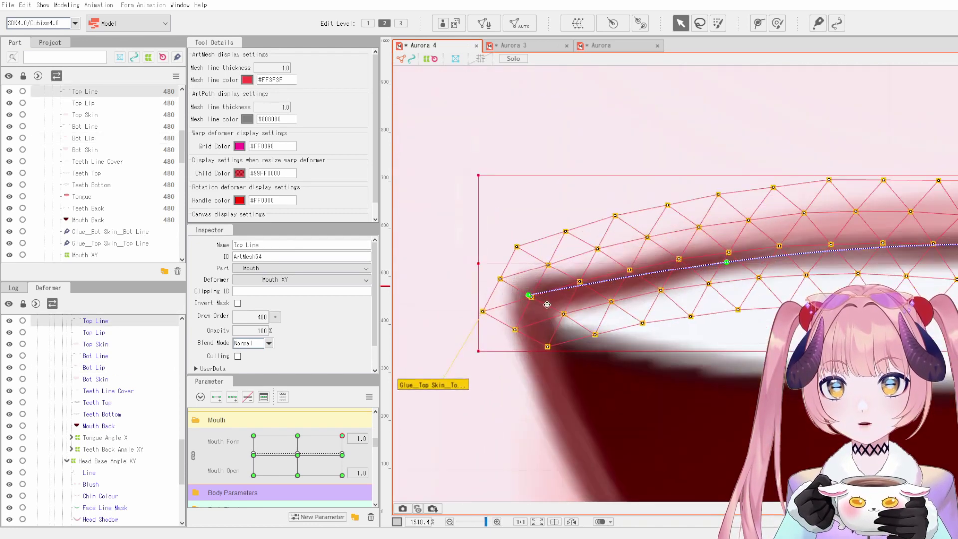
{"action": "scroll", "coordinate": [605, 214], "scroll_direction": "down", "scroll_amount": 8}
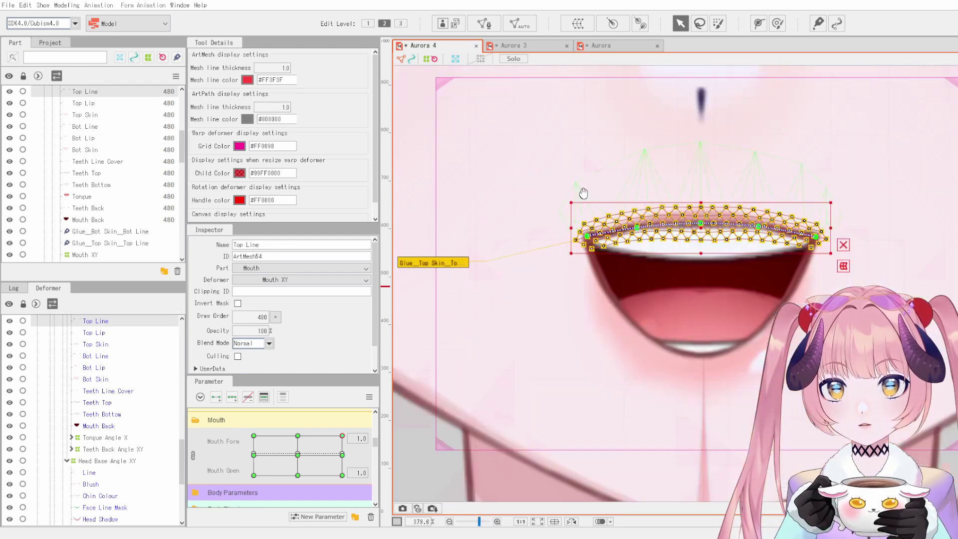
Step: Reselect the Bot Lip mesh and change its blend mode to Multiply
{"action": "left_click", "coordinate": [723, 325]}
{"action": "scroll", "coordinate": [723, 325], "scroll_direction": "down", "scroll_amount": 4}
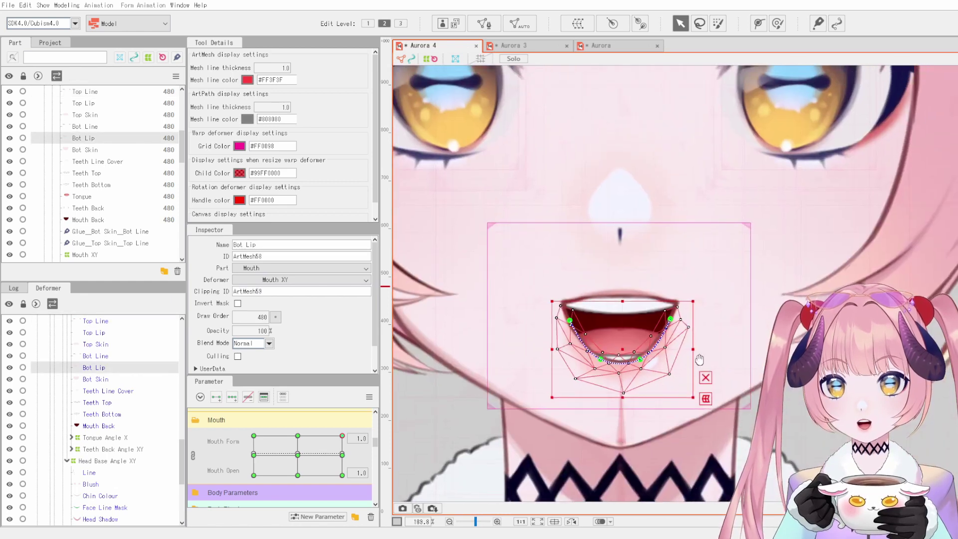
{"action": "left_click", "coordinate": [246, 343]}
{"action": "left_click", "coordinate": [245, 370]}
{"action": "scroll", "coordinate": [128, 320], "scroll_direction": "up", "scroll_amount": 3}
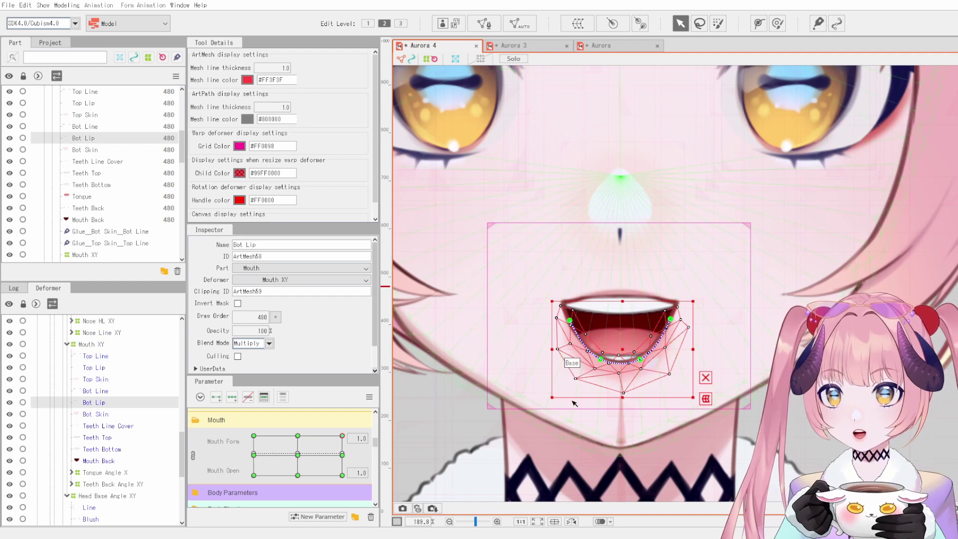
Step: Try to clear the Bot Lip's clipping ID
{"action": "scroll", "coordinate": [614, 373], "scroll_direction": "up", "scroll_amount": 4}
{"action": "left_click", "coordinate": [279, 280]}
{"action": "left_click", "coordinate": [285, 289]}
{"action": "key", "text": "ctrl+z"}
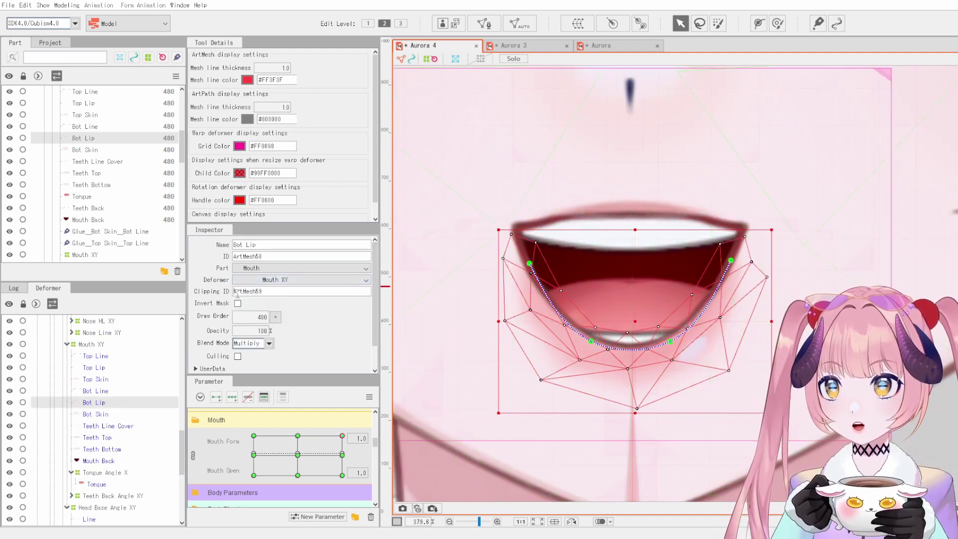
{"action": "left_click_drag", "start_coordinate": [268, 294], "coordinate": [197, 292]}
{"action": "key", "text": "BackSpace"}
Step: Reorder the Bot Lip to the top of the Mouth part and move its mesh diagonally down off the mouth
{"action": "scroll", "coordinate": [110, 150], "scroll_direction": "up", "scroll_amount": 3}
{"action": "left_click_drag", "start_coordinate": [106, 222], "coordinate": [109, 182]}
{"action": "scroll", "coordinate": [553, 282], "scroll_direction": "up", "scroll_amount": 2}
{"action": "left_click_drag", "start_coordinate": [668, 323], "coordinate": [573, 373]}
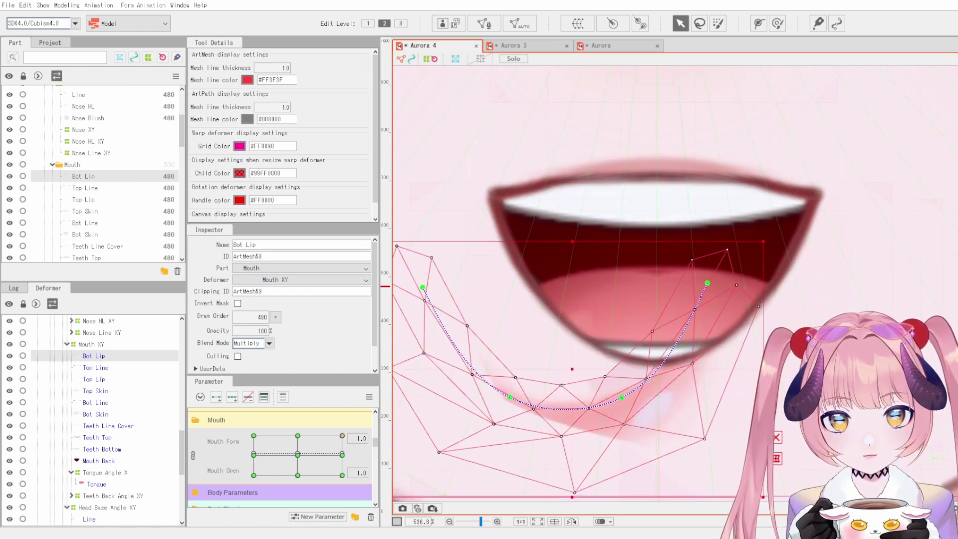
Step: Deselect the Bot Lip and examine up close where its colour overlaps the lower mouth line
{"action": "left_click", "coordinate": [680, 402]}
{"action": "scroll", "coordinate": [684, 299], "scroll_direction": "up", "scroll_amount": 5}
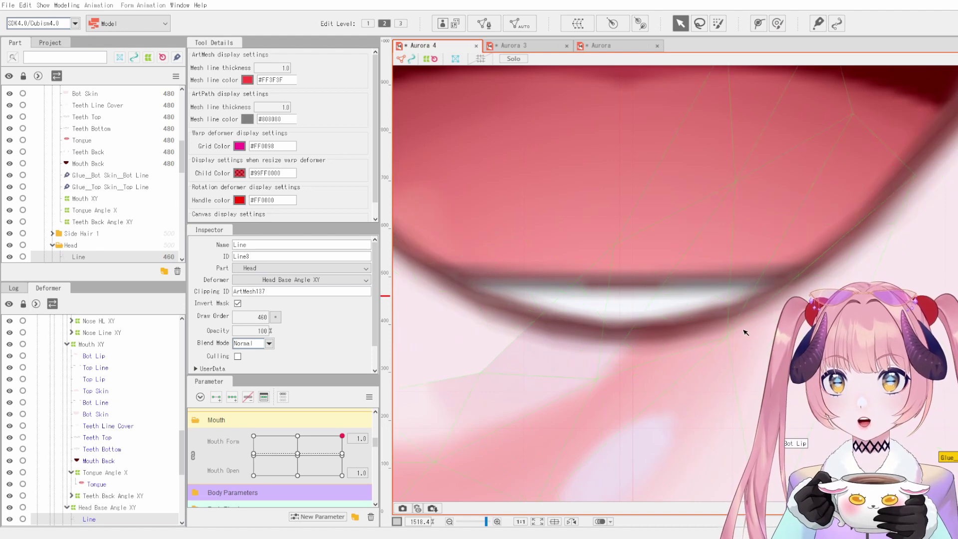
{"action": "scroll", "coordinate": [734, 327], "scroll_direction": "down", "scroll_amount": 10}
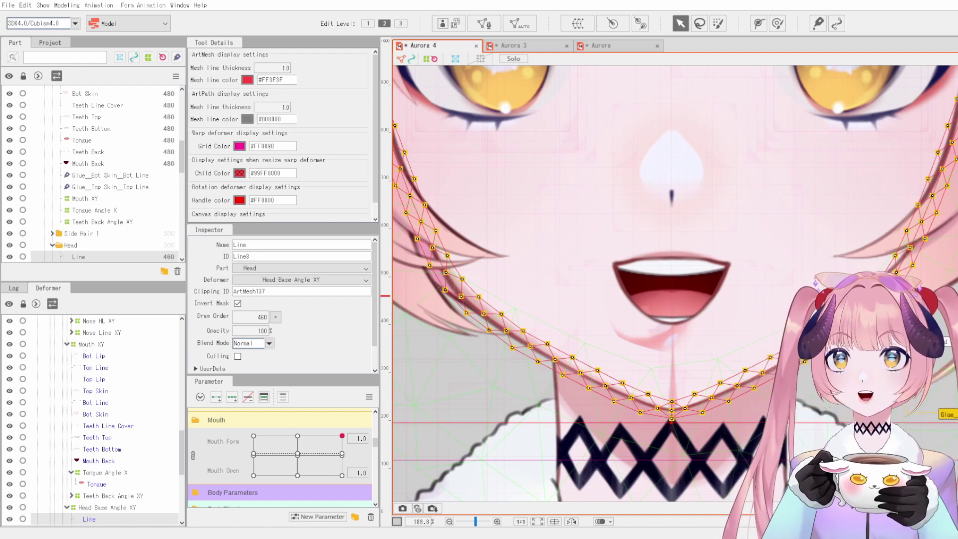
Step: Undo the Bot Lip's displacement, its reordering in the Mouth part and its Multiply blend mode
{"action": "left_click", "coordinate": [691, 295]}
{"action": "key", "text": "ctrl+z"}
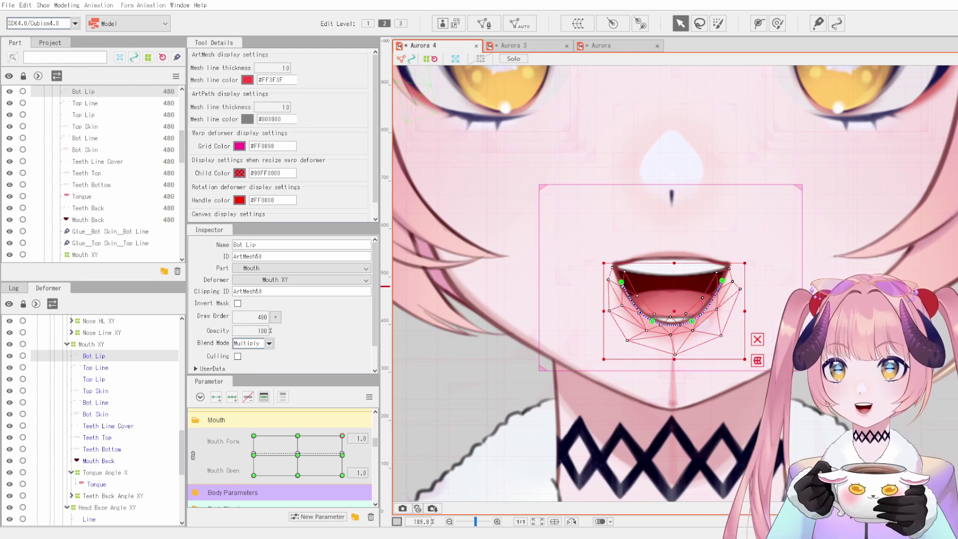
{"action": "key", "text": "ctrl+z"}
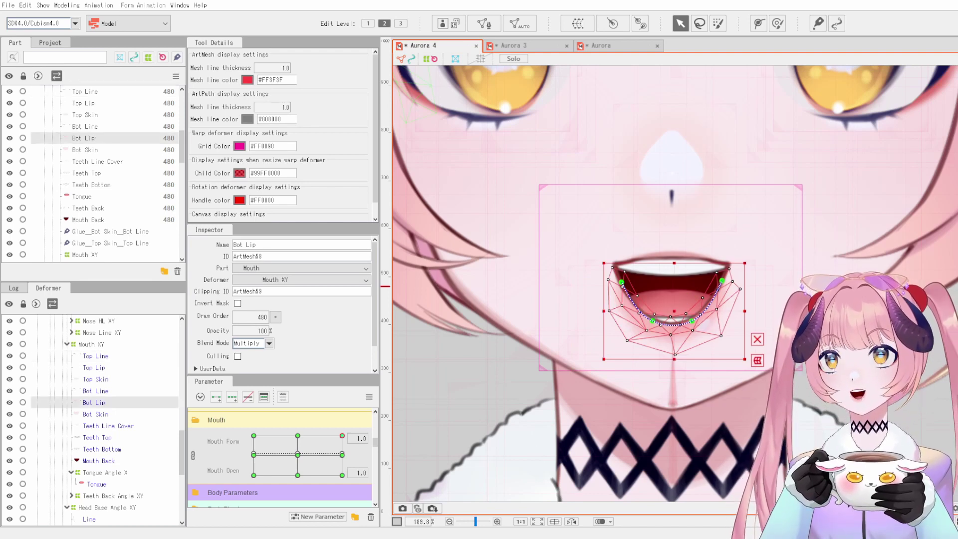
{"action": "key", "text": "ctrl+z"}
{"action": "left_click_drag", "start_coordinate": [684, 268], "coordinate": [693, 301]}
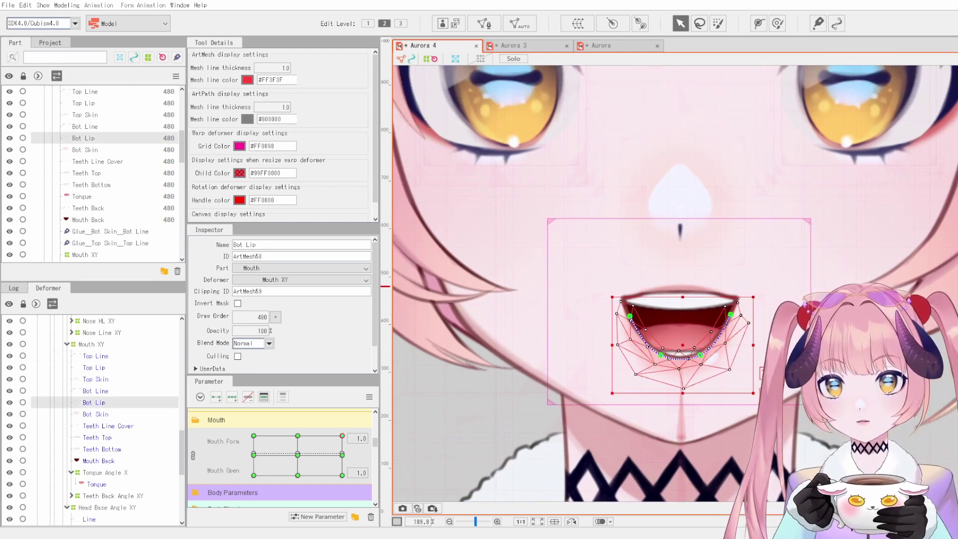
{"action": "left_click_drag", "start_coordinate": [679, 176], "coordinate": [677, 191]}
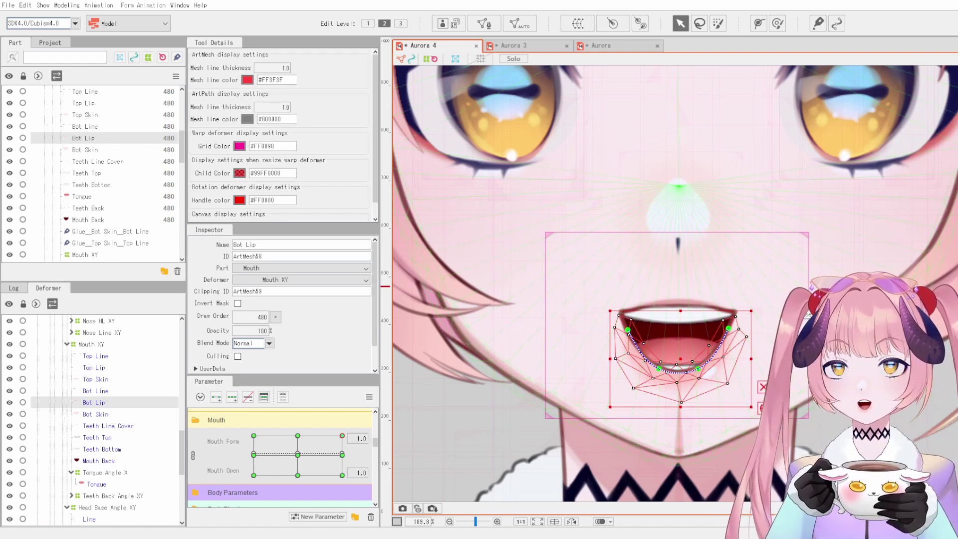
Step: Switch to the older Aurora model and examine its Top and Botto mouth meshes and the surrounding face
{"action": "left_click", "coordinate": [604, 45]}
{"action": "scroll", "coordinate": [665, 304], "scroll_direction": "up", "scroll_amount": 8}
{"action": "left_click", "coordinate": [672, 302]}
{"action": "scroll", "coordinate": [636, 371], "scroll_direction": "down", "scroll_amount": 5}
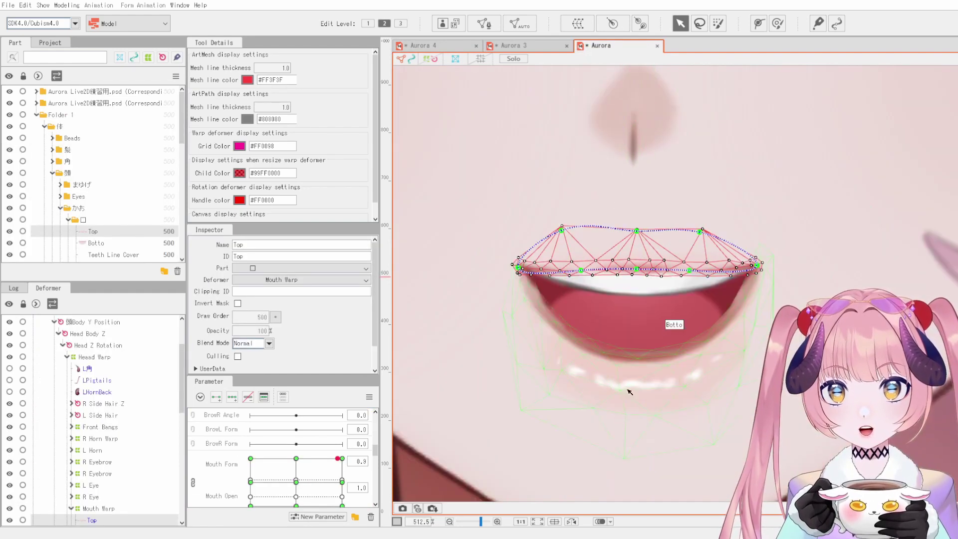
{"action": "left_click", "coordinate": [631, 374]}
{"action": "scroll", "coordinate": [629, 375], "scroll_direction": "up", "scroll_amount": 5}
{"action": "scroll", "coordinate": [574, 383], "scroll_direction": "down", "scroll_amount": 6}
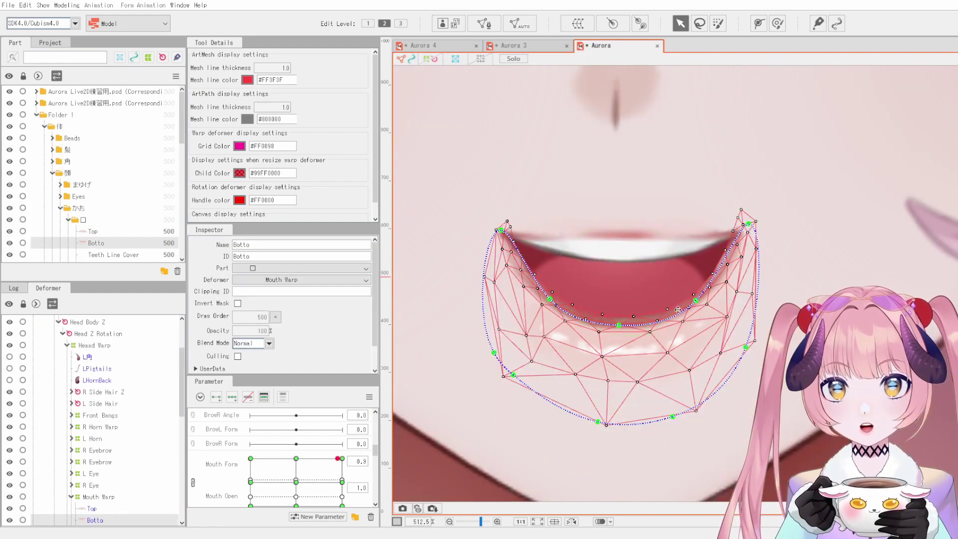
{"action": "left_click", "coordinate": [603, 425]}
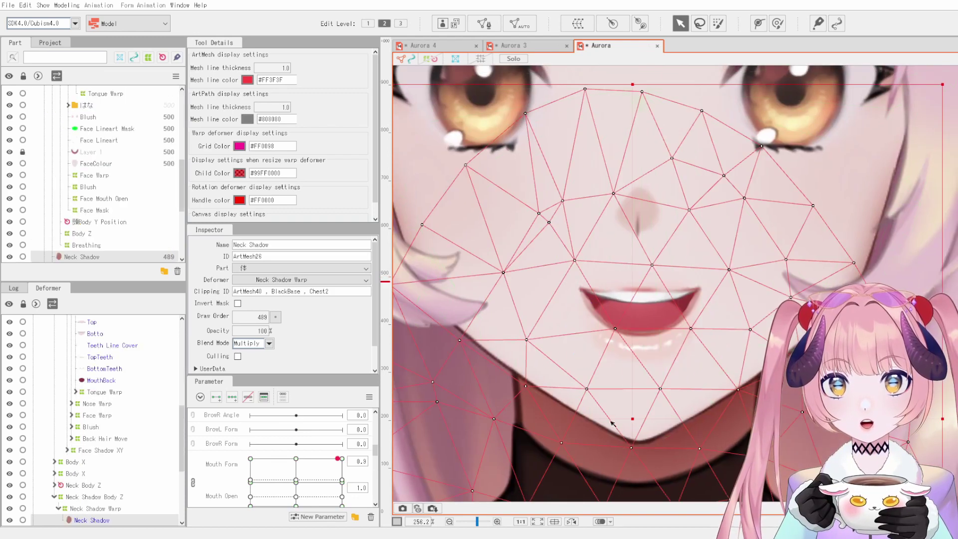
Step: Deselect the Neck Shadow mesh, examine the older model's mouth and the Mouth Form/Open pose, and return to the Aurora 4 model
{"action": "scroll", "coordinate": [620, 349], "scroll_direction": "down", "scroll_amount": 2}
{"action": "key", "text": "Escape"}
{"action": "scroll", "coordinate": [540, 361], "scroll_direction": "up", "scroll_amount": 2}
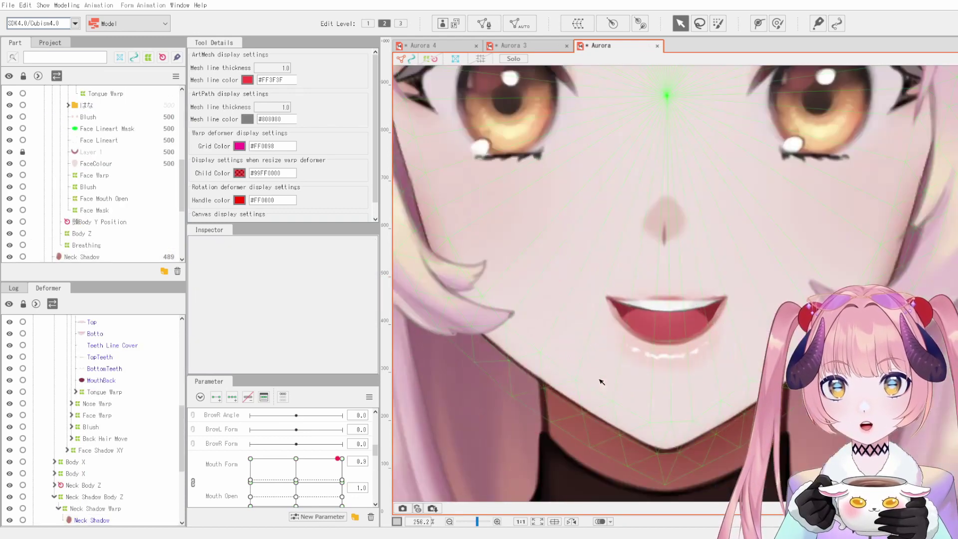
{"action": "left_click_drag", "start_coordinate": [341, 480], "coordinate": [342, 458]}
{"action": "left_click", "coordinate": [436, 46]}
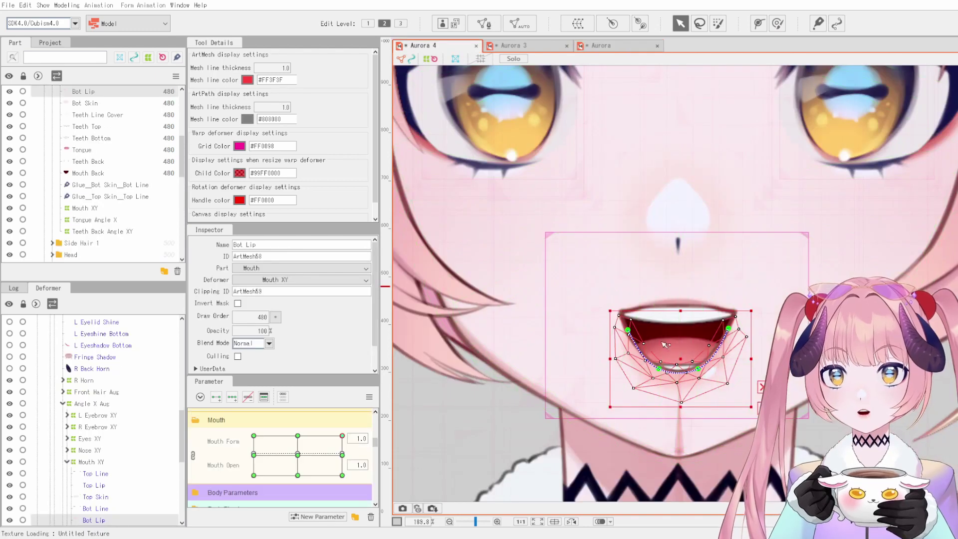
Step: Examine the Top Line mesh and the whole Aurora 4 mouth, trying other Mouth Form and Mouth Open combinations
{"action": "scroll", "coordinate": [743, 329], "scroll_direction": "up", "scroll_amount": 3}
{"action": "left_click", "coordinate": [717, 305]}
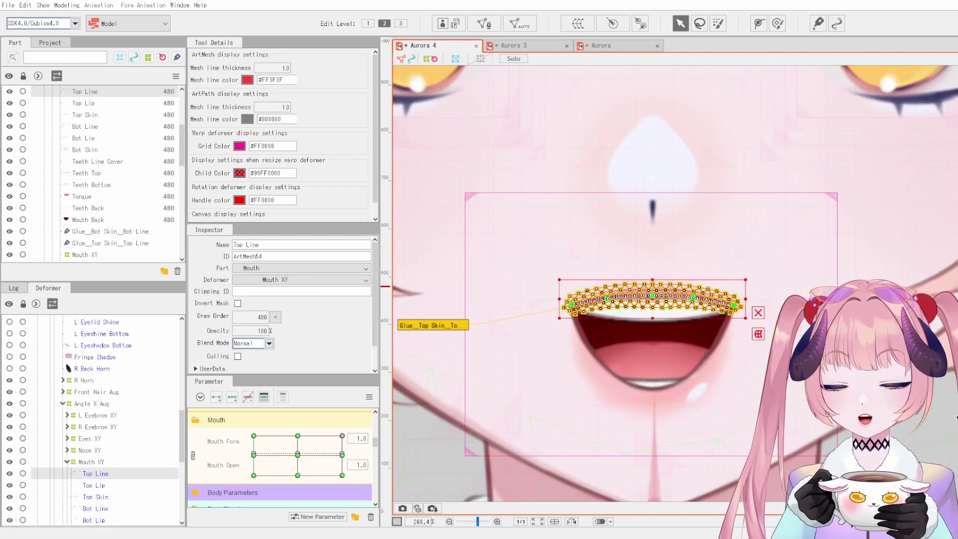
{"action": "scroll", "coordinate": [716, 305], "scroll_direction": "down", "scroll_amount": 3}
{"action": "left_click", "coordinate": [781, 376]}
{"action": "left_click_drag", "start_coordinate": [781, 375], "coordinate": [747, 379]}
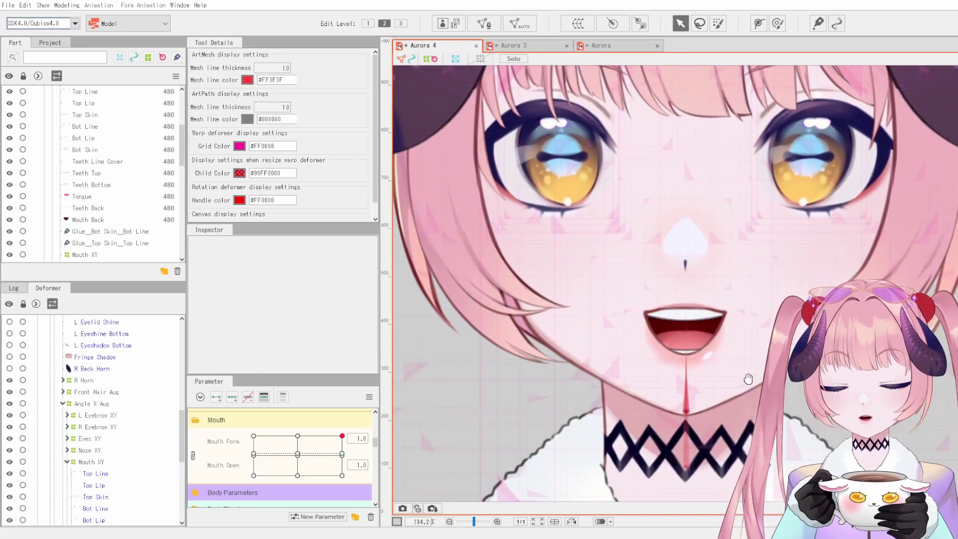
{"action": "scroll", "coordinate": [725, 302], "scroll_direction": "up", "scroll_amount": 2}
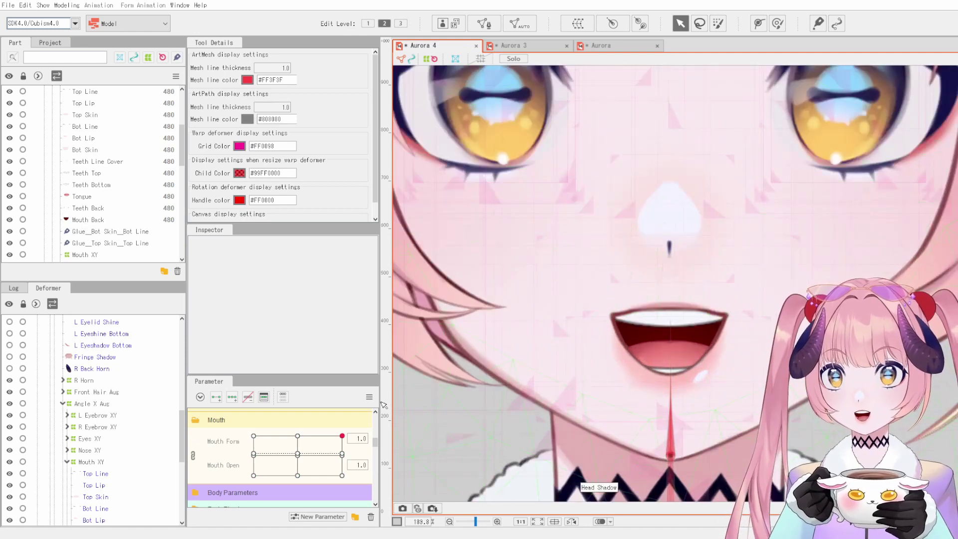
{"action": "left_click_drag", "start_coordinate": [339, 452], "coordinate": [280, 468]}
{"action": "left_click", "coordinate": [299, 474]}
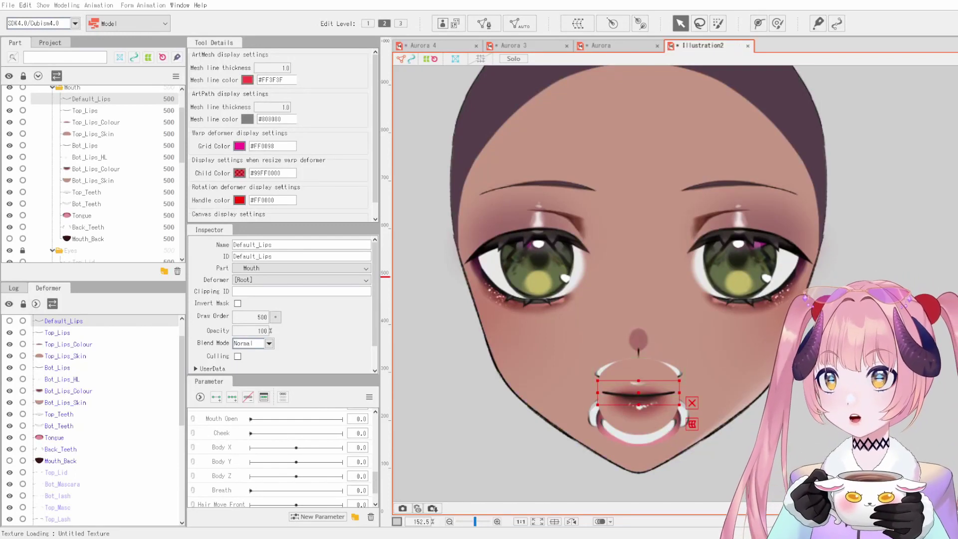
Step: Deselect Default_Lips and make the Mouth_Back layer of Illustration2 visible
{"action": "key", "text": "Escape"}
{"action": "mouse_move", "coordinate": [638, 299]}
{"action": "left_mouse_down"}
{"action": "mouse_move", "coordinate": [611, 276]}
{"action": "mouse_move", "coordinate": [624, 291]}
{"action": "left_mouse_up"}
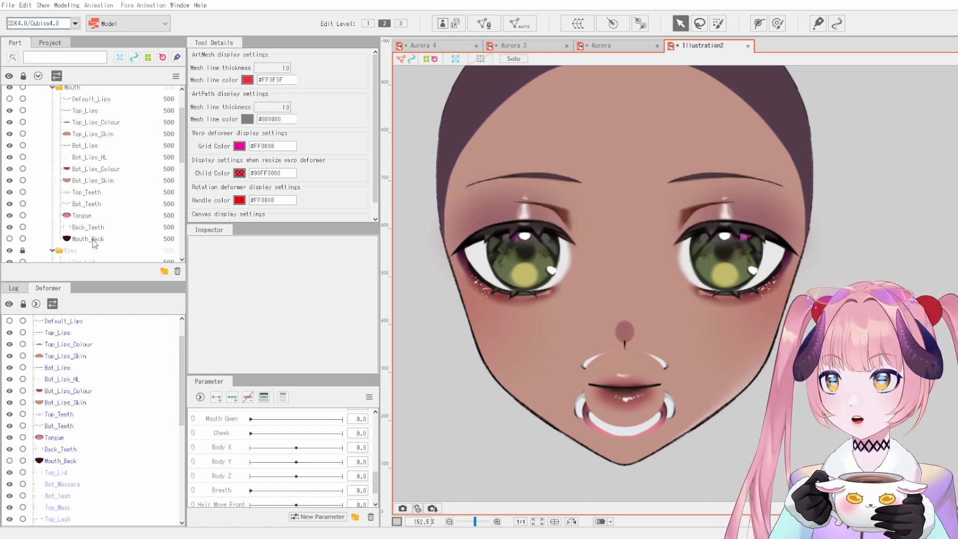
{"action": "left_click", "coordinate": [10, 239]}
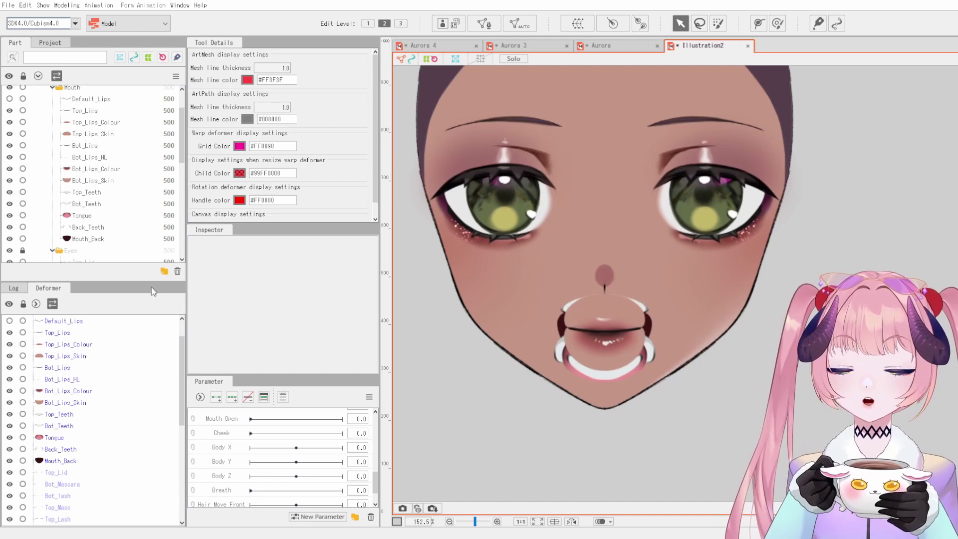
Step: Copy the ID of Mouth_Back and set it as the Clipping ID of Top_Teeth, Bot_Teeth, Tongue and Back_Teeth
{"action": "left_click", "coordinate": [95, 238]}
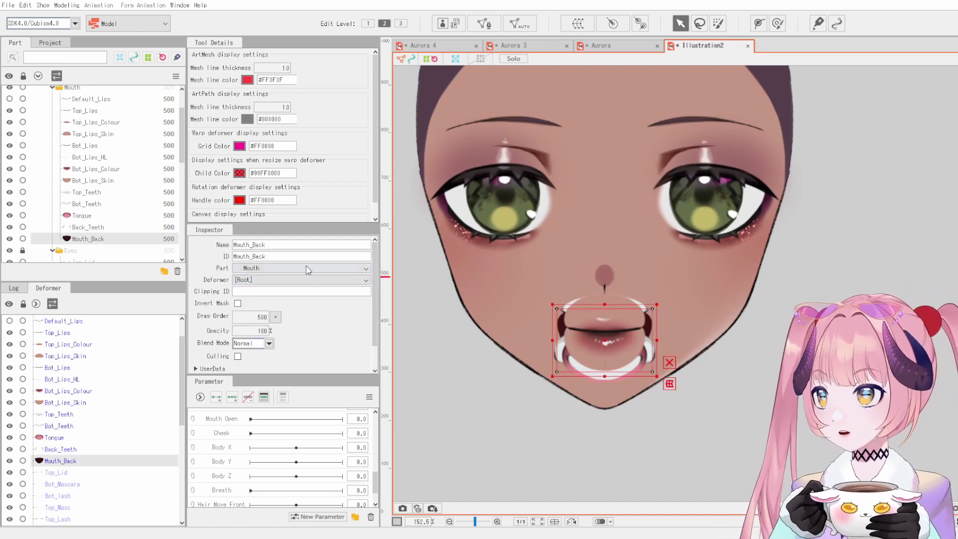
{"action": "left_click_drag", "start_coordinate": [272, 257], "coordinate": [180, 245]}
{"action": "key", "text": "ctrl+c"}
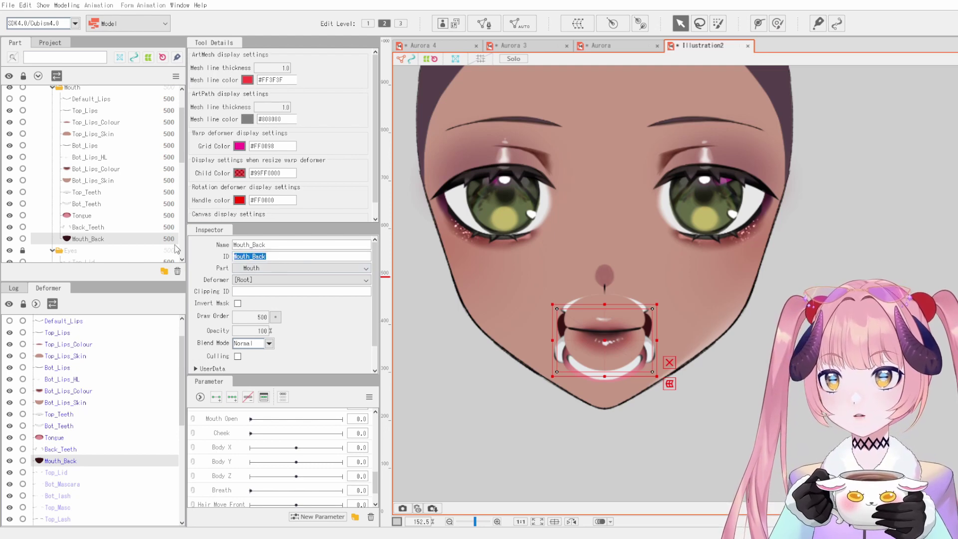
{"action": "left_click", "coordinate": [99, 228]}
{"action": "left_click", "coordinate": [75, 216], "text": "ctrl"}
{"action": "left_click", "coordinate": [80, 204], "text": "ctrl"}
{"action": "left_click", "coordinate": [88, 193], "text": "ctrl"}
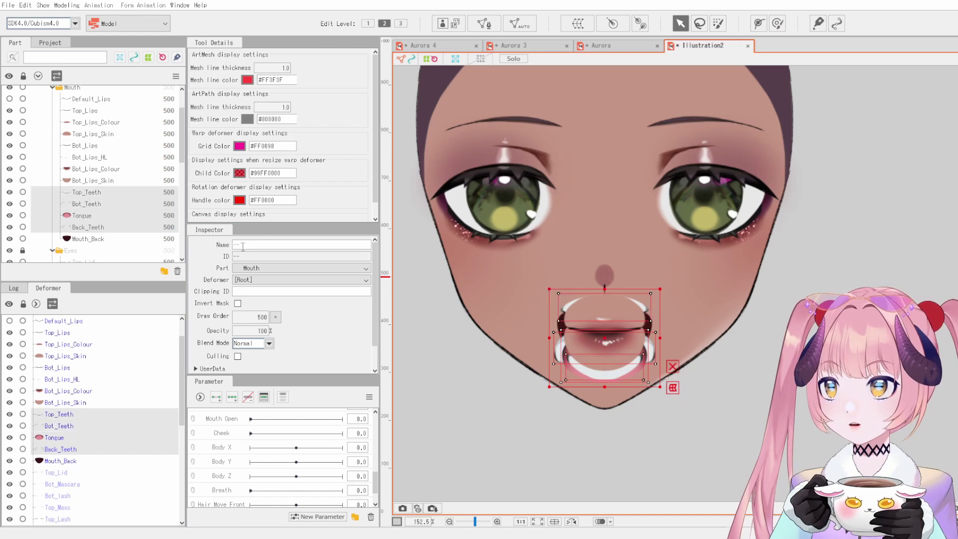
{"action": "left_click", "coordinate": [271, 291]}
{"action": "key", "text": "ctrl+v"}
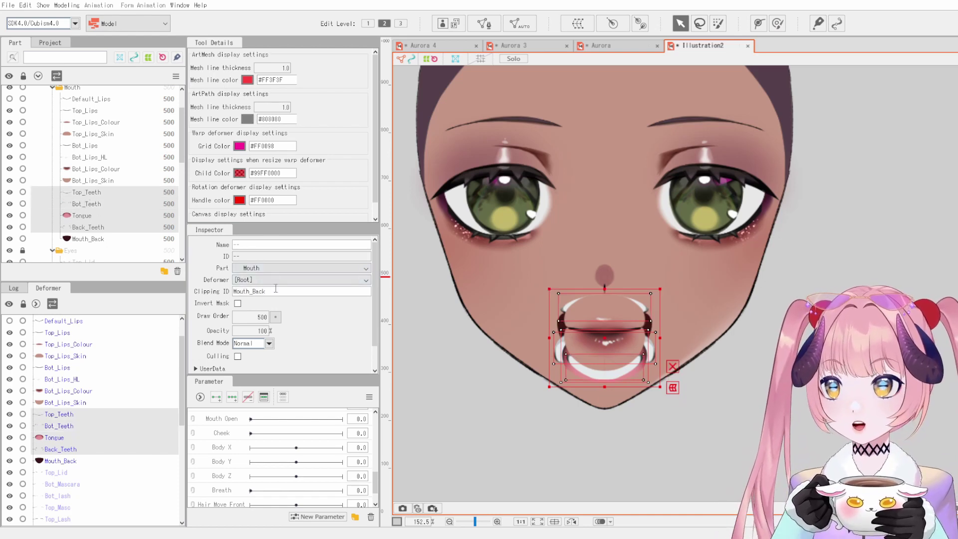
{"action": "key", "text": "Return"}
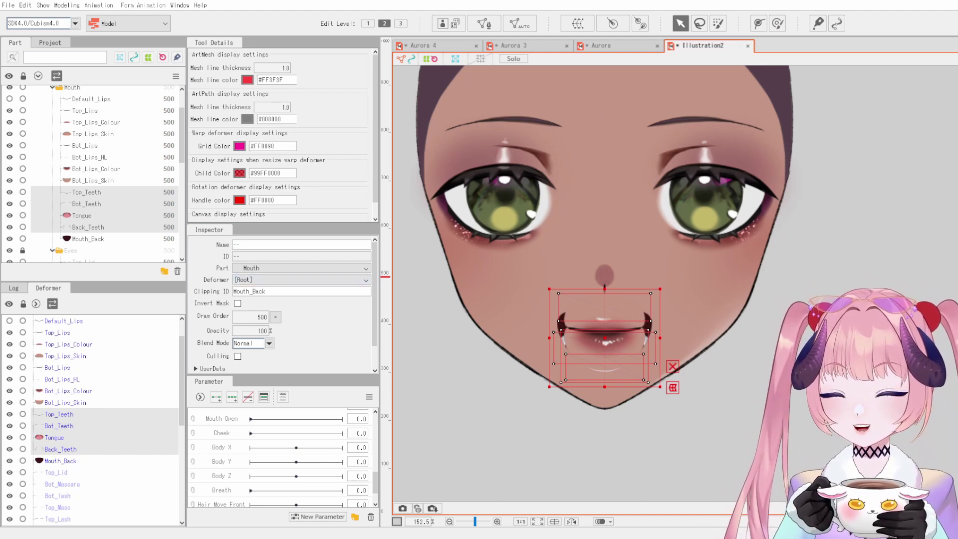
{"action": "key", "text": "Escape"}
{"action": "left_click_drag", "start_coordinate": [496, 218], "coordinate": [508, 234]}
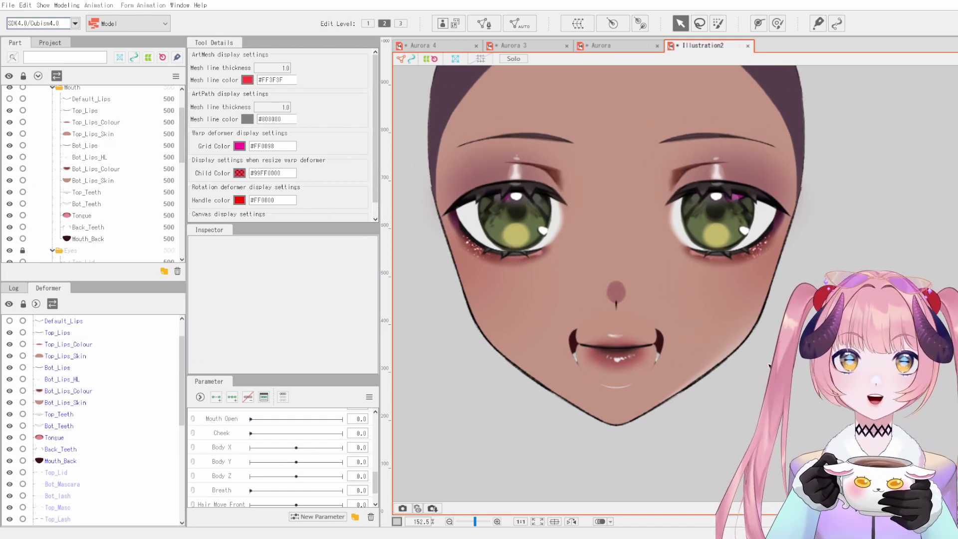
Step: Select Top_Lips and examine the mouth from a distance and up close in relation to the whole face
{"action": "left_click", "coordinate": [79, 111]}
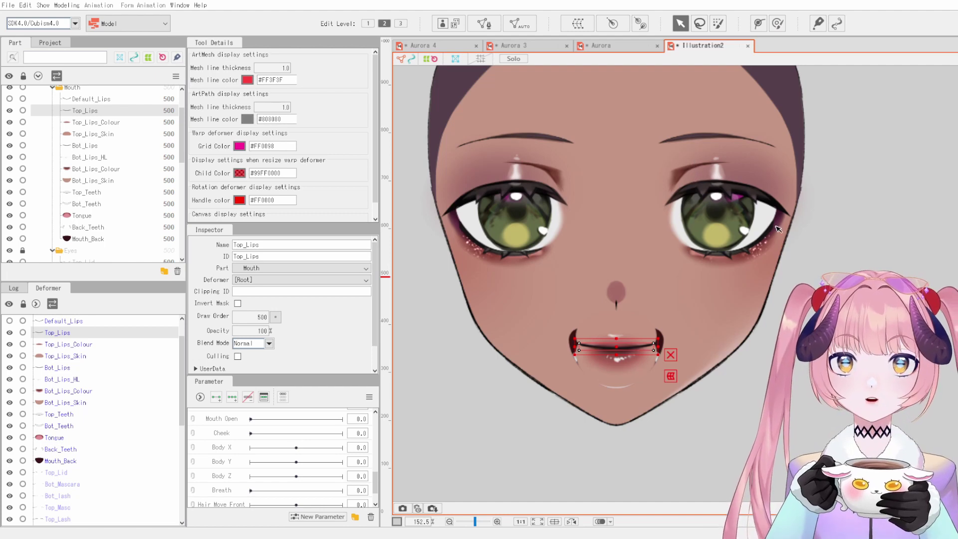
{"action": "scroll", "coordinate": [685, 88], "scroll_direction": "down", "scroll_amount": 4}
{"action": "left_click_drag", "start_coordinate": [676, 303], "coordinate": [639, 240]}
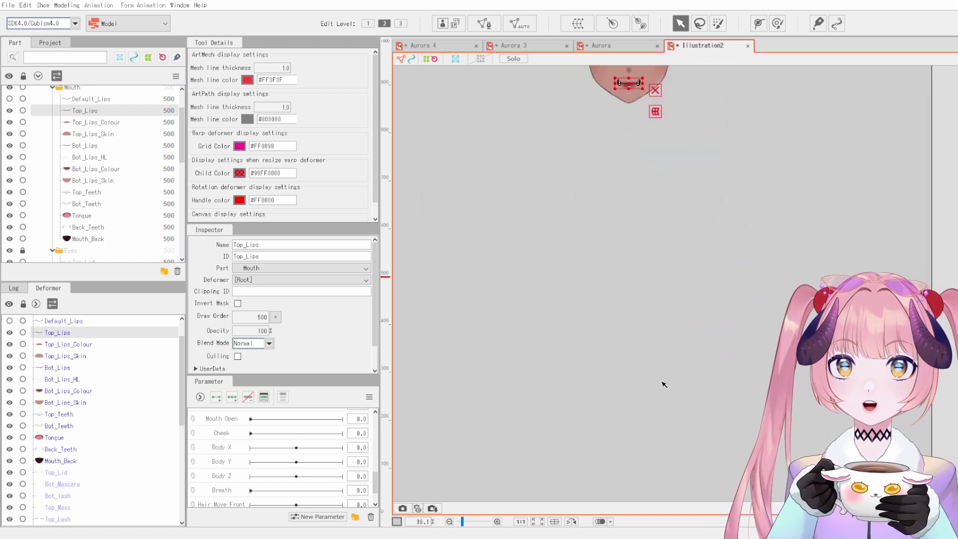
{"action": "left_click_drag", "start_coordinate": [649, 191], "coordinate": [647, 304]}
{"action": "left_click_drag", "start_coordinate": [500, 145], "coordinate": [497, 262]}
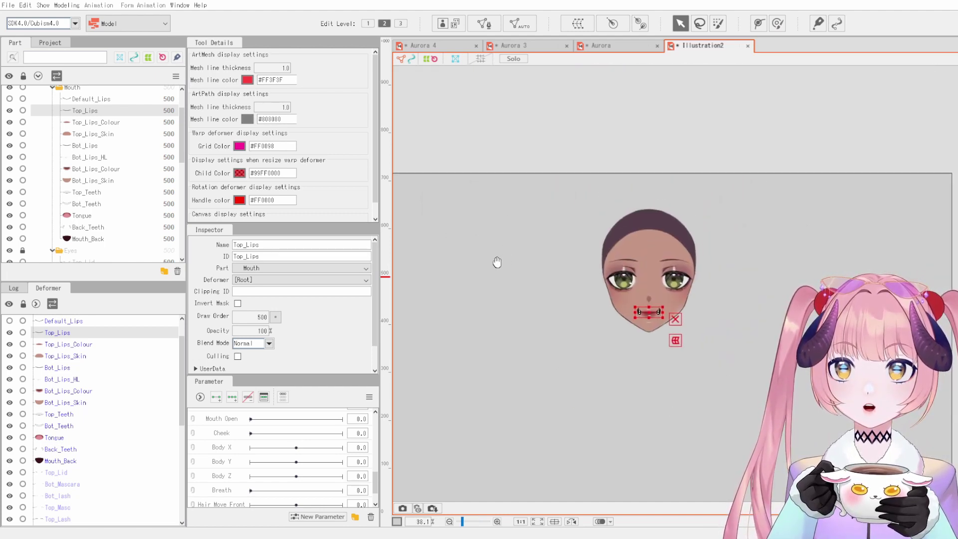
{"action": "scroll", "coordinate": [582, 358], "scroll_direction": "up", "scroll_amount": 2}
{"action": "left_click_drag", "start_coordinate": [757, 282], "coordinate": [671, 340]}
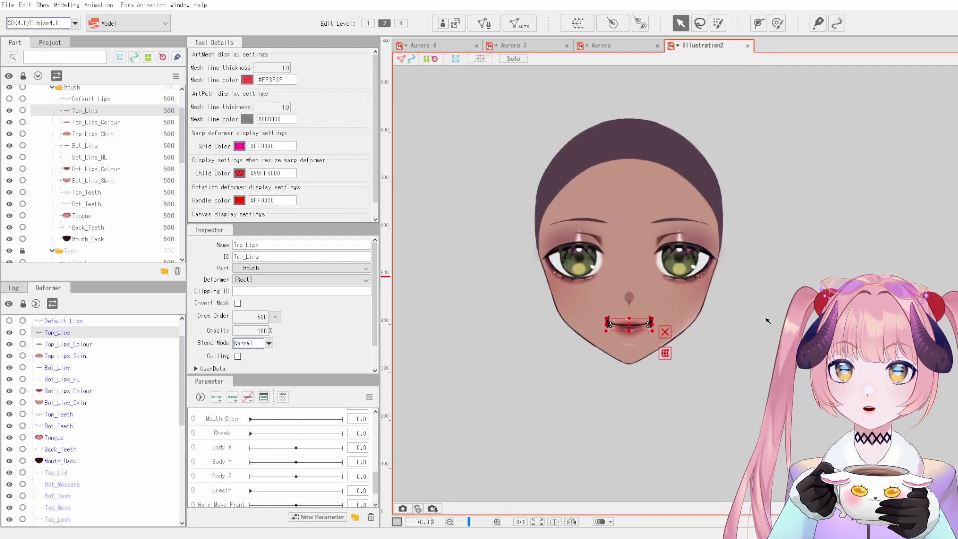
{"action": "scroll", "coordinate": [768, 320], "scroll_direction": "up", "scroll_amount": 2}
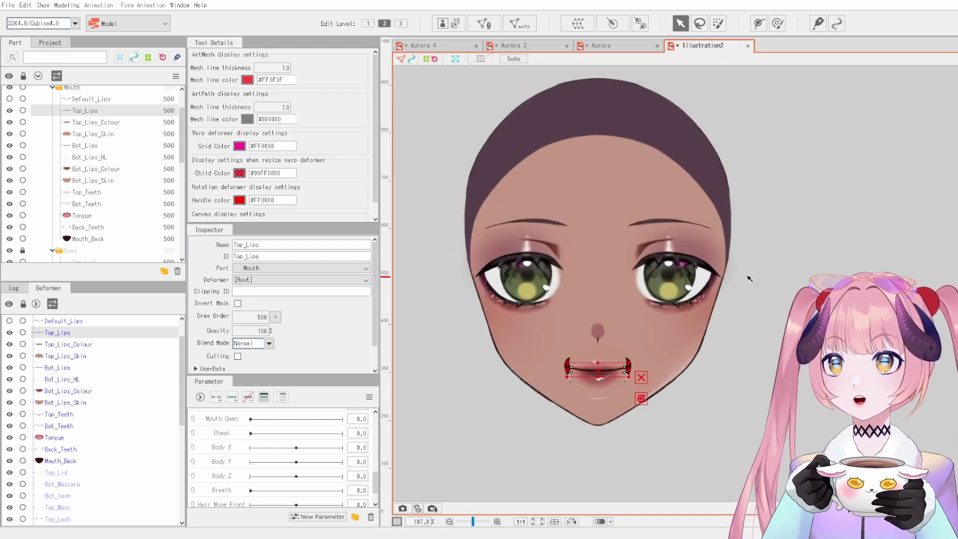
{"action": "scroll", "coordinate": [679, 308], "scroll_direction": "down", "scroll_amount": 3}
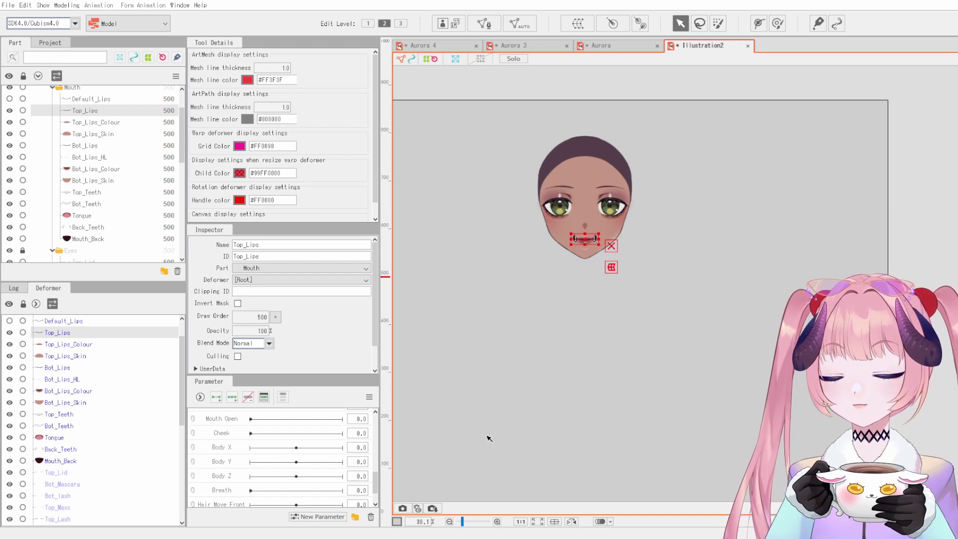
{"action": "scroll", "coordinate": [513, 449], "scroll_direction": "down", "scroll_amount": 1}
{"action": "scroll", "coordinate": [641, 370], "scroll_direction": "up", "scroll_amount": 5}
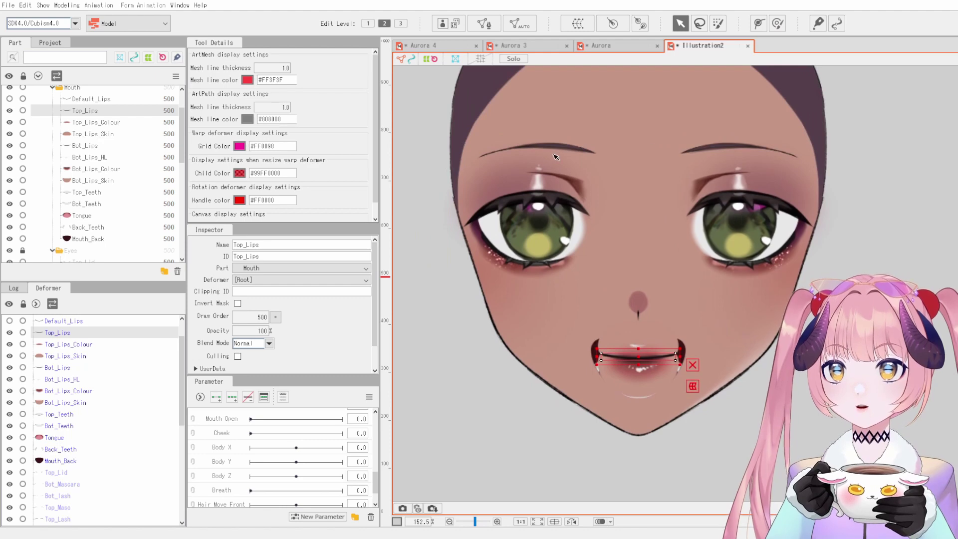
{"action": "left_click_drag", "start_coordinate": [662, 302], "coordinate": [682, 325]}
{"action": "scroll", "coordinate": [709, 360], "scroll_direction": "up", "scroll_amount": 2}
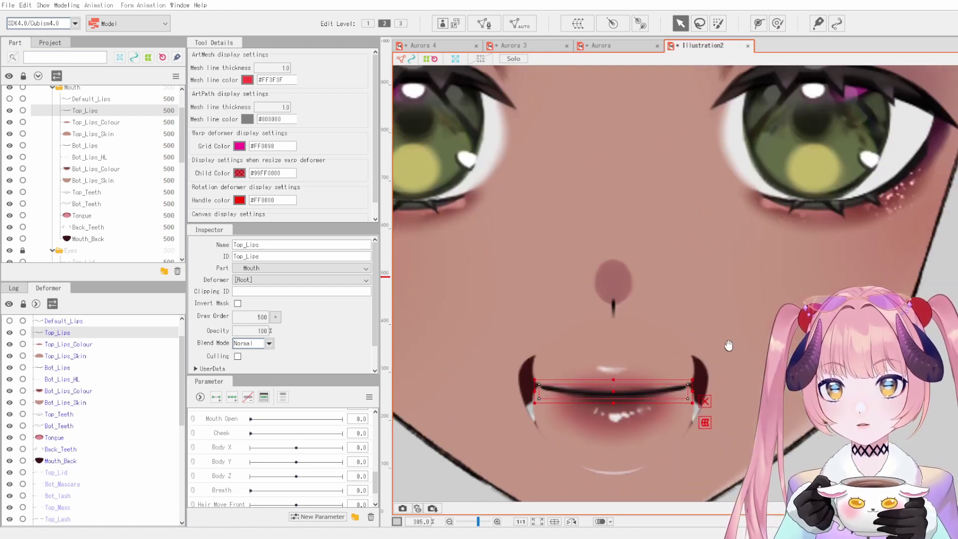
{"action": "scroll", "coordinate": [718, 318], "scroll_direction": "down", "scroll_amount": 2}
{"action": "scroll", "coordinate": [724, 324], "scroll_direction": "down", "scroll_amount": 2}
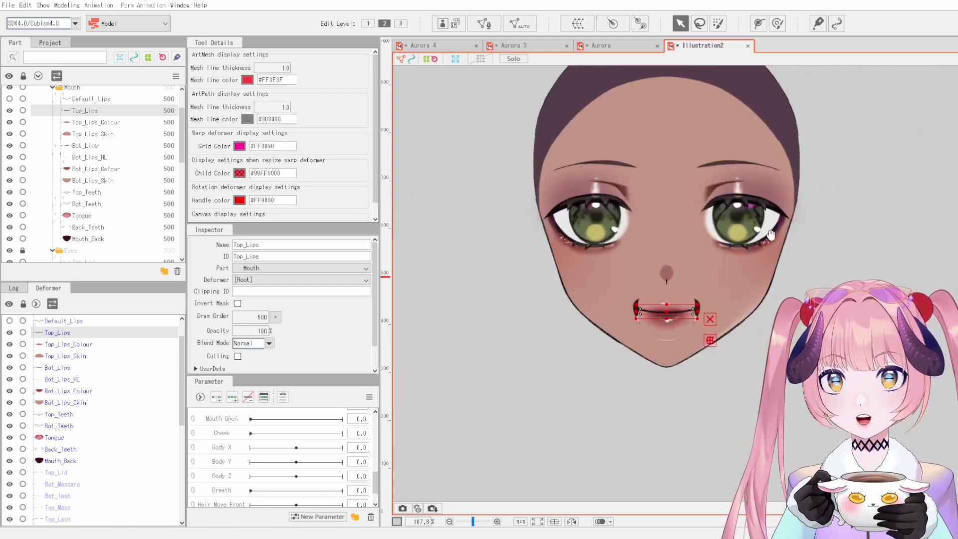
{"action": "left_click", "coordinate": [910, 263]}
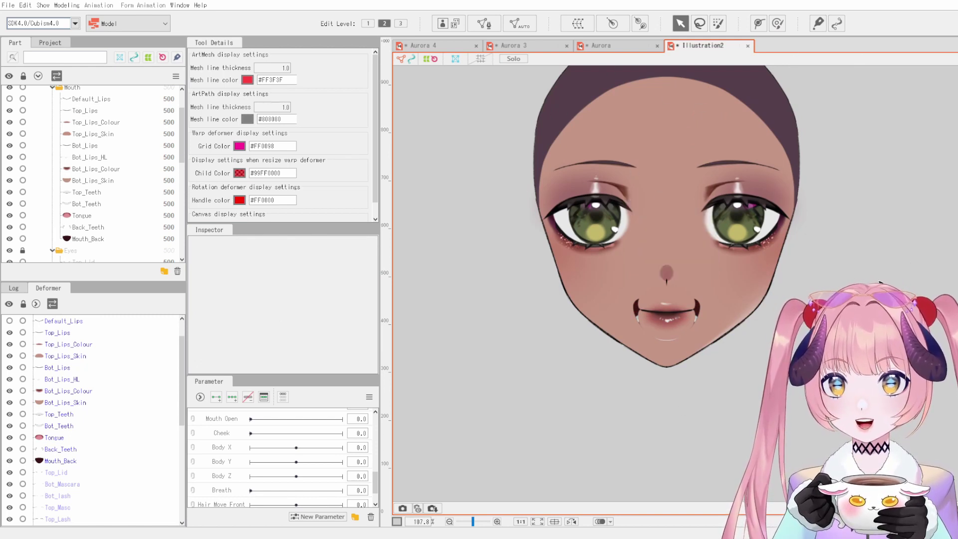
{"action": "left_click_drag", "start_coordinate": [804, 295], "coordinate": [798, 293]}
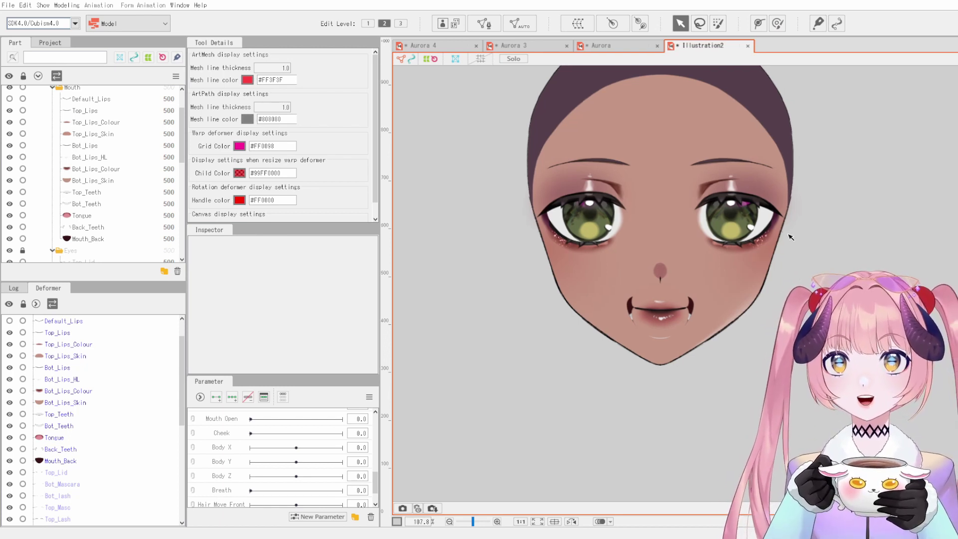
{"action": "scroll", "coordinate": [708, 325], "scroll_direction": "down", "scroll_amount": 4}
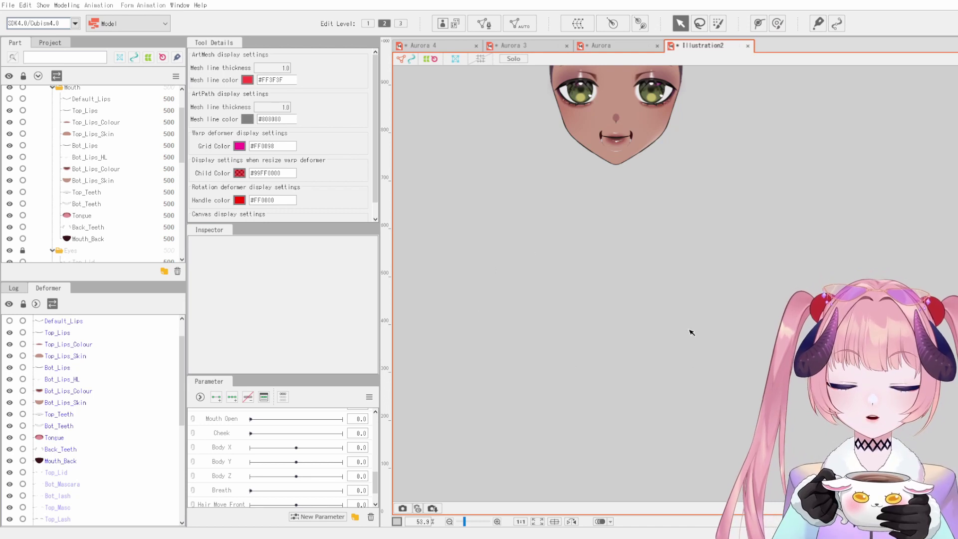
{"action": "left_click_drag", "start_coordinate": [684, 194], "coordinate": [694, 427]}
{"action": "scroll", "coordinate": [665, 436], "scroll_direction": "up", "scroll_amount": 4}
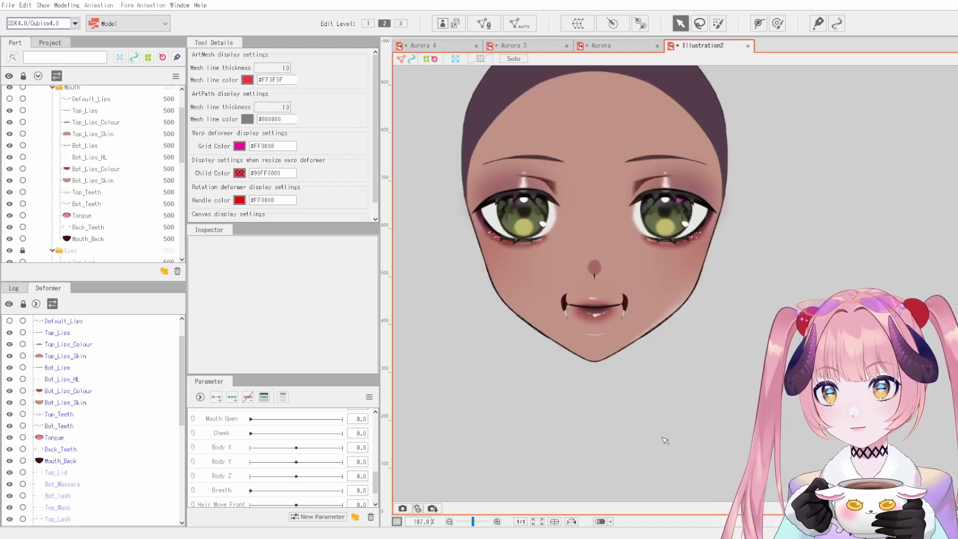
{"action": "left_click_drag", "start_coordinate": [610, 248], "coordinate": [651, 278]}
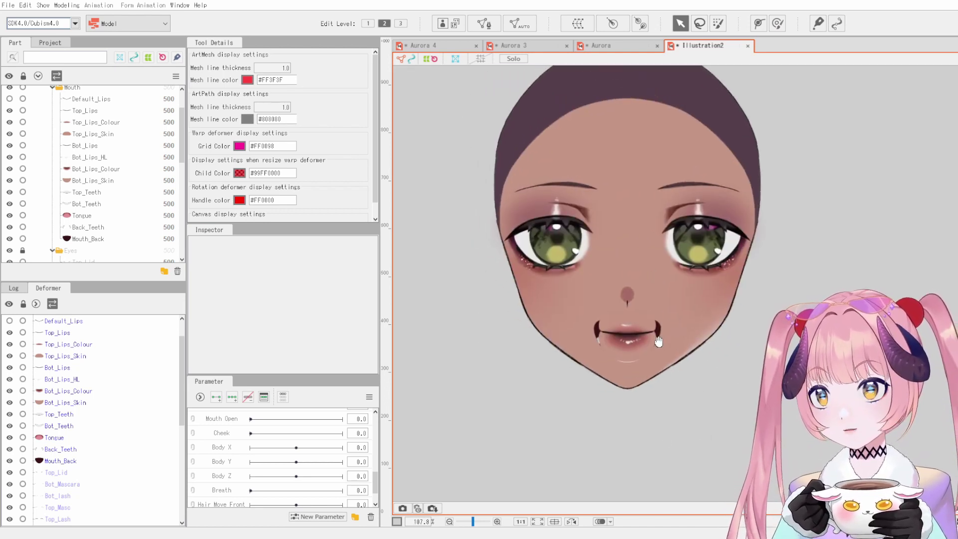
Step: Open the Top_Lips line for manual mesh editing and delete all of its existing mesh vertices
{"action": "scroll", "coordinate": [629, 337], "scroll_direction": "up", "scroll_amount": 6}
{"action": "left_click", "coordinate": [693, 333]}
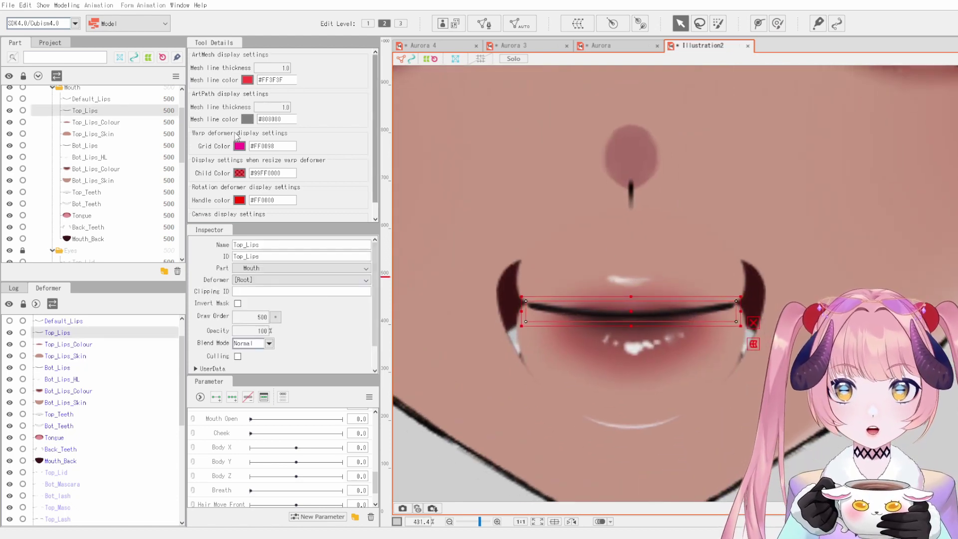
{"action": "left_click", "coordinate": [484, 23]}
{"action": "left_click", "coordinate": [283, 61]}
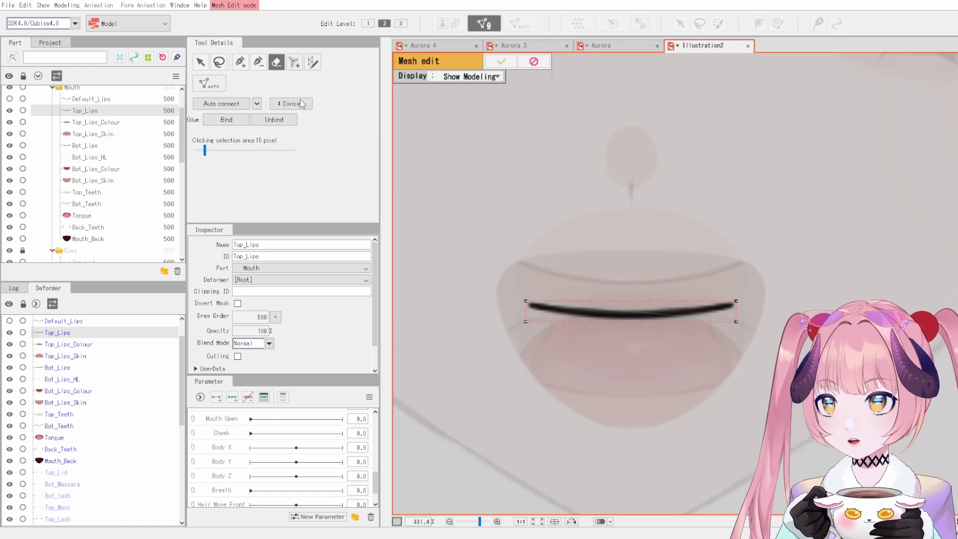
{"action": "key", "text": "ctrl+a"}
{"action": "key", "text": "Delete"}
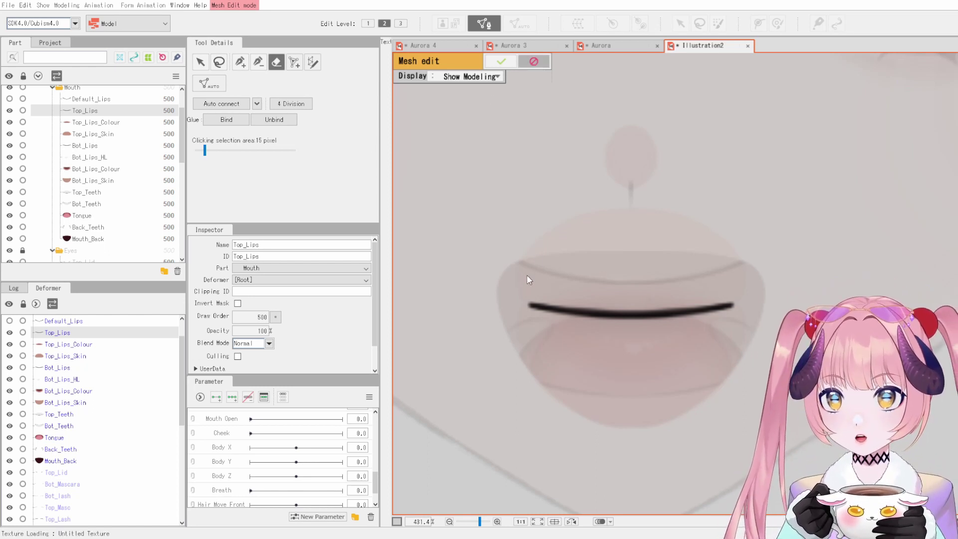
{"action": "scroll", "coordinate": [547, 274], "scroll_direction": "down", "scroll_amount": 10}
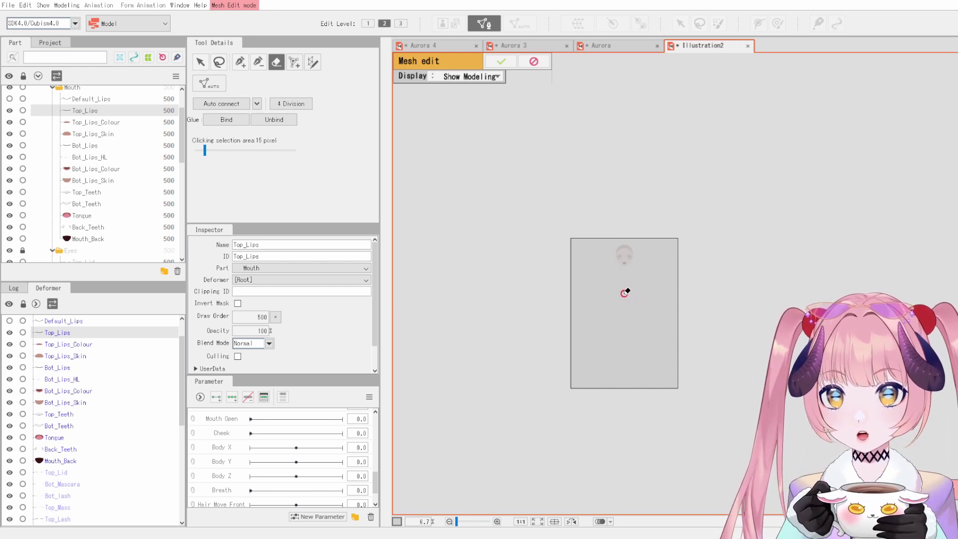
{"action": "scroll", "coordinate": [624, 292], "scroll_direction": "up", "scroll_amount": 8}
{"action": "mouse_move", "coordinate": [553, 314]}
{"action": "left_mouse_down"}
{"action": "mouse_move", "coordinate": [732, 311]}
{"action": "mouse_move", "coordinate": [717, 309]}
{"action": "left_mouse_up"}
{"action": "left_click_drag", "start_coordinate": [763, 267], "coordinate": [628, 329]}
{"action": "left_click_drag", "start_coordinate": [712, 293], "coordinate": [584, 335]}
{"action": "scroll", "coordinate": [691, 302], "scroll_direction": "up", "scroll_amount": 3}
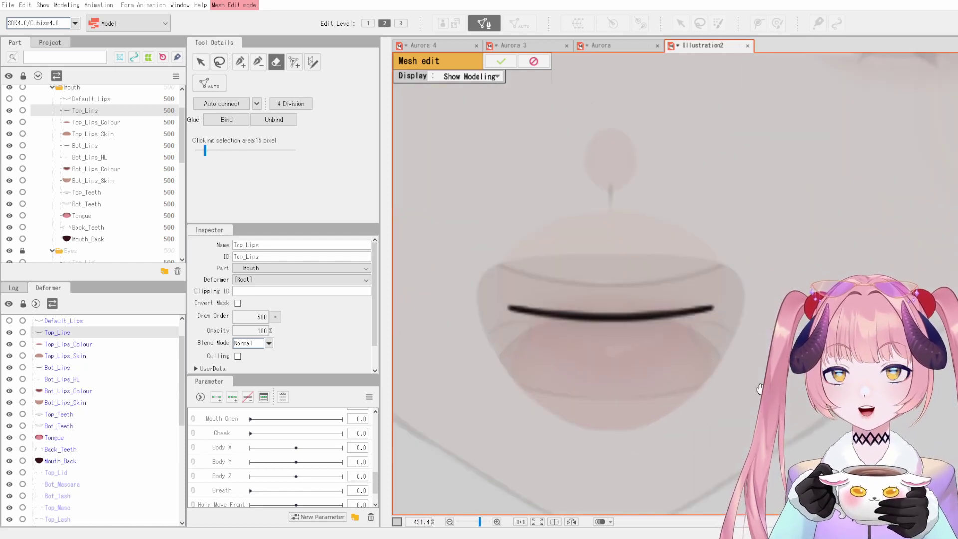
{"action": "left_click_drag", "start_coordinate": [761, 381], "coordinate": [775, 368]}
{"action": "left_click", "coordinate": [237, 66]}
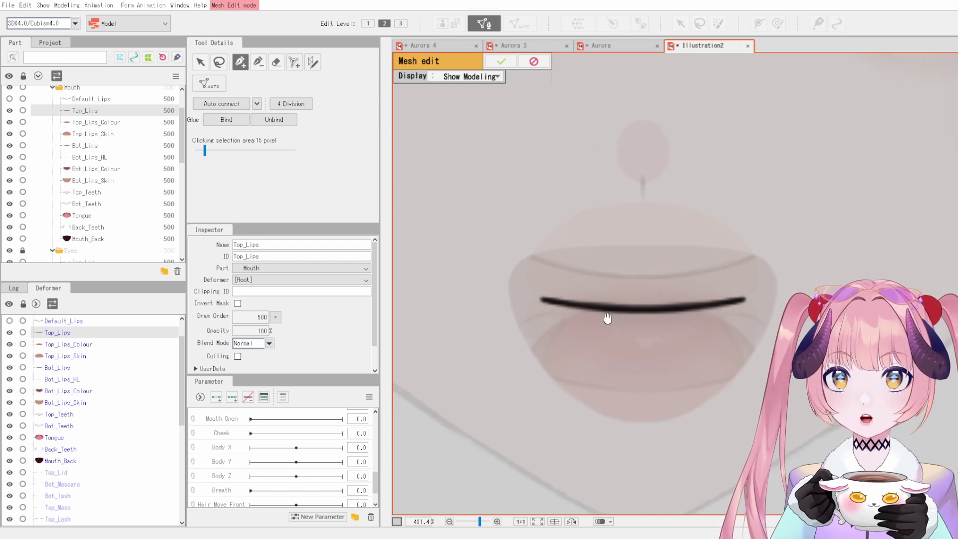
{"action": "scroll", "coordinate": [599, 317], "scroll_direction": "up", "scroll_amount": 2}
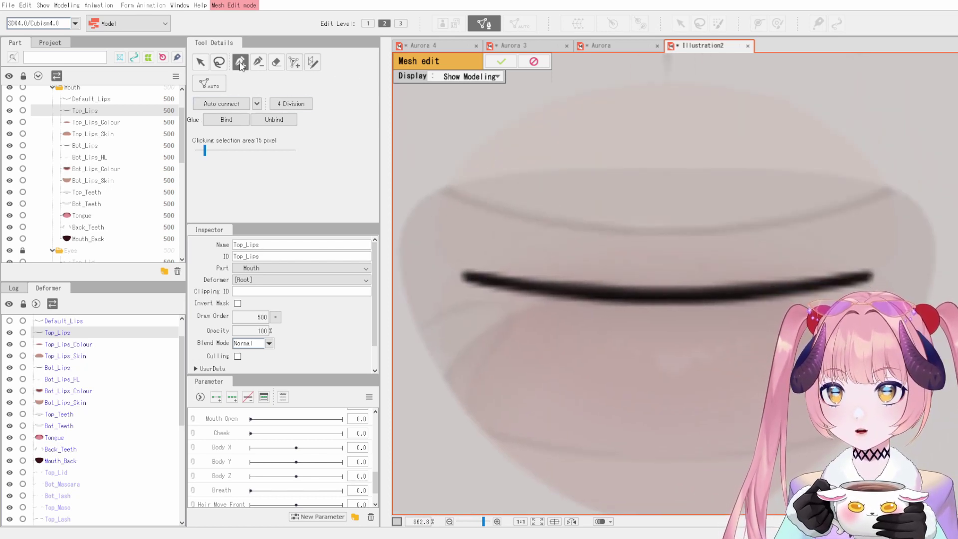
{"action": "left_click", "coordinate": [595, 288]}
{"action": "left_click", "coordinate": [667, 292]}
{"action": "left_click", "coordinate": [806, 266]}
{"action": "left_click", "coordinate": [853, 223]}
{"action": "left_click", "coordinate": [673, 169]}
{"action": "left_click", "coordinate": [531, 191]}
{"action": "left_click", "coordinate": [432, 269]}
{"action": "left_click", "coordinate": [549, 427]}
{"action": "key", "text": "ctrl+z"}
{"action": "key", "text": "ctrl+z"}
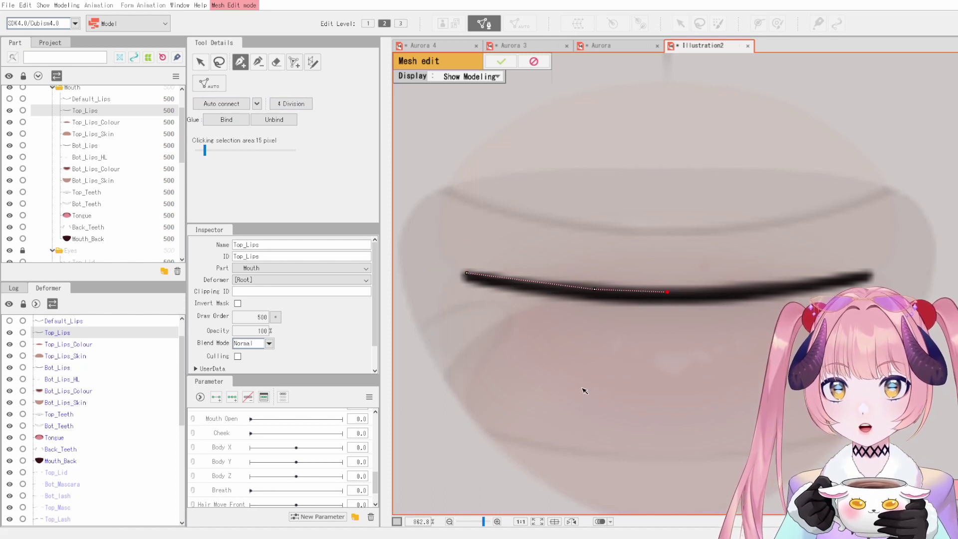
{"action": "key", "text": "ctrl+z"}
{"action": "key", "text": "ctrl+z"}
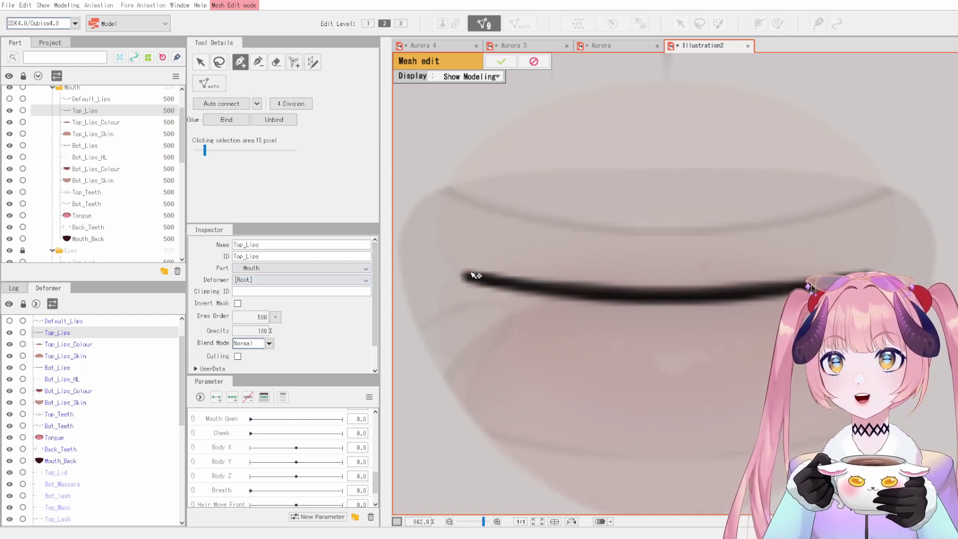
Step: Generate a stroke mesh along the left half of the Top_Lips line with mesh width 6, repeated density 3 and 3 vertices in width
{"action": "left_click", "coordinate": [312, 61]}
{"action": "left_click_drag", "start_coordinate": [465, 274], "coordinate": [621, 291]}
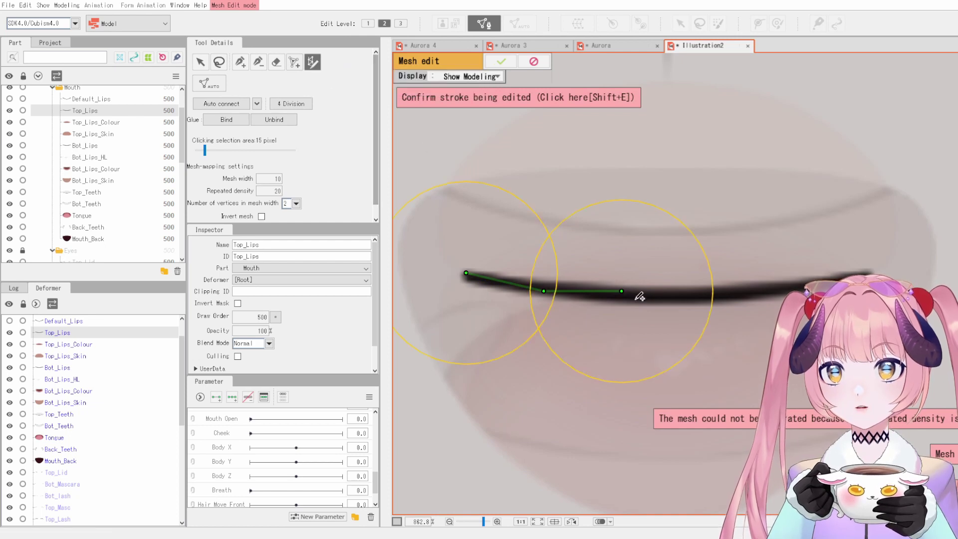
{"action": "left_click", "coordinate": [287, 222]}
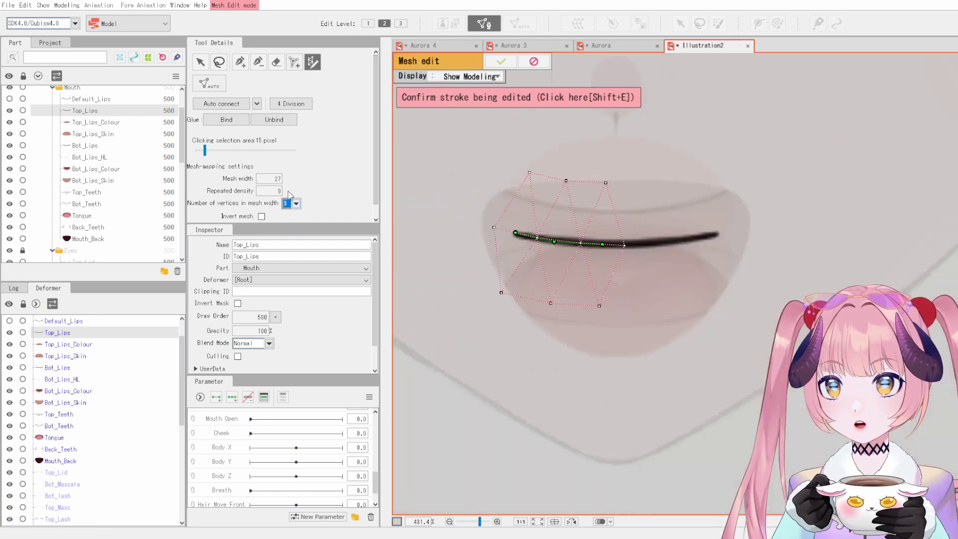
{"action": "left_click_drag", "start_coordinate": [277, 178], "coordinate": [261, 191]}
{"action": "scroll", "coordinate": [565, 218], "scroll_direction": "up", "scroll_amount": 3}
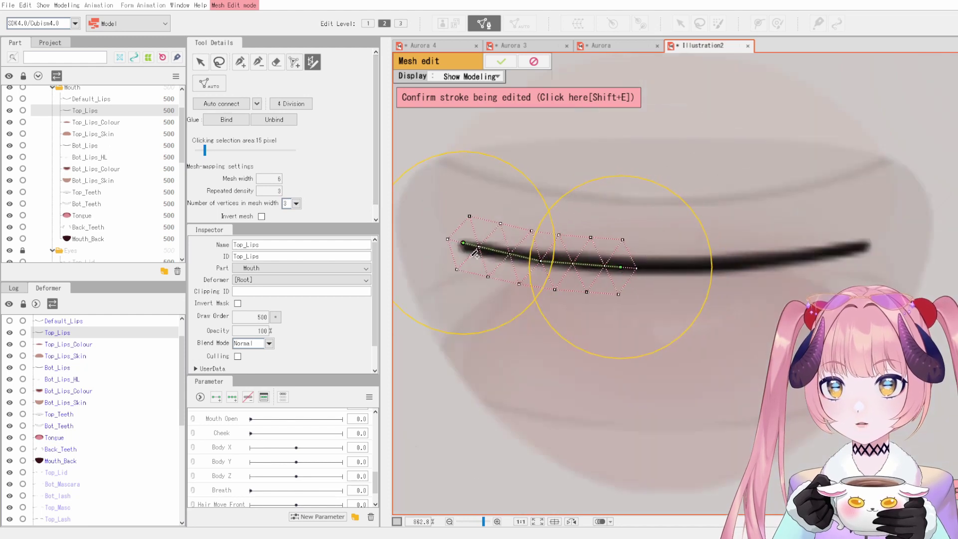
{"action": "left_click_drag", "start_coordinate": [682, 337], "coordinate": [662, 315]}
{"action": "mouse_move", "coordinate": [556, 265]}
{"action": "left_mouse_down"}
{"action": "mouse_move", "coordinate": [536, 262]}
{"action": "mouse_move", "coordinate": [546, 271]}
{"action": "left_mouse_up"}
{"action": "left_click", "coordinate": [445, 98]}
Step: Adjust the outer vertices around the left end of the lip line and apply the half mesh
{"action": "scroll", "coordinate": [519, 225], "scroll_direction": "up", "scroll_amount": 3}
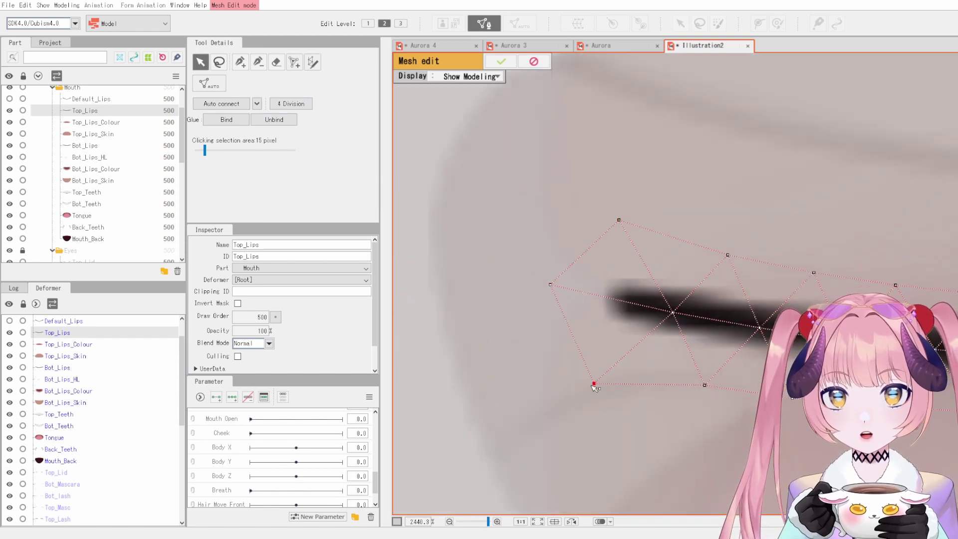
{"action": "scroll", "coordinate": [549, 349], "scroll_direction": "down", "scroll_amount": 6}
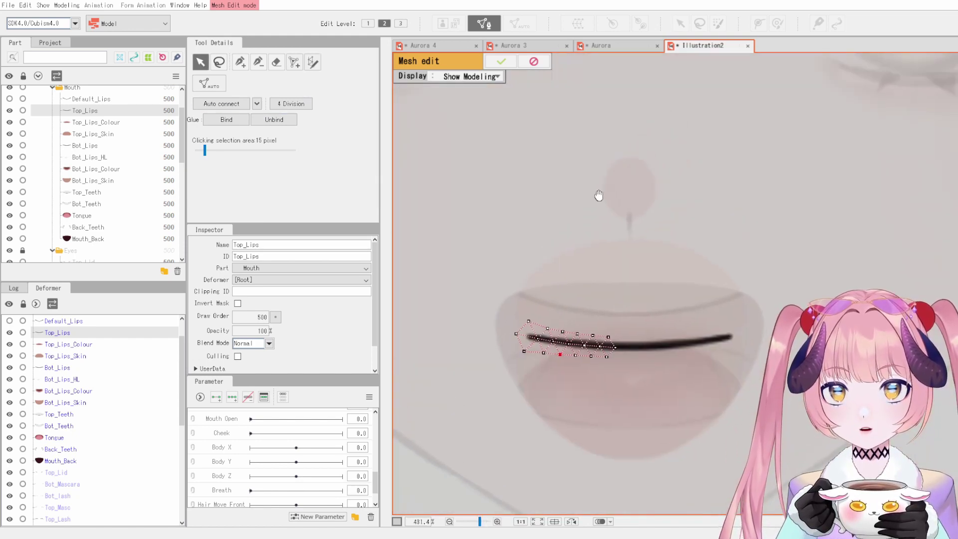
{"action": "left_click_drag", "start_coordinate": [691, 209], "coordinate": [643, 96]}
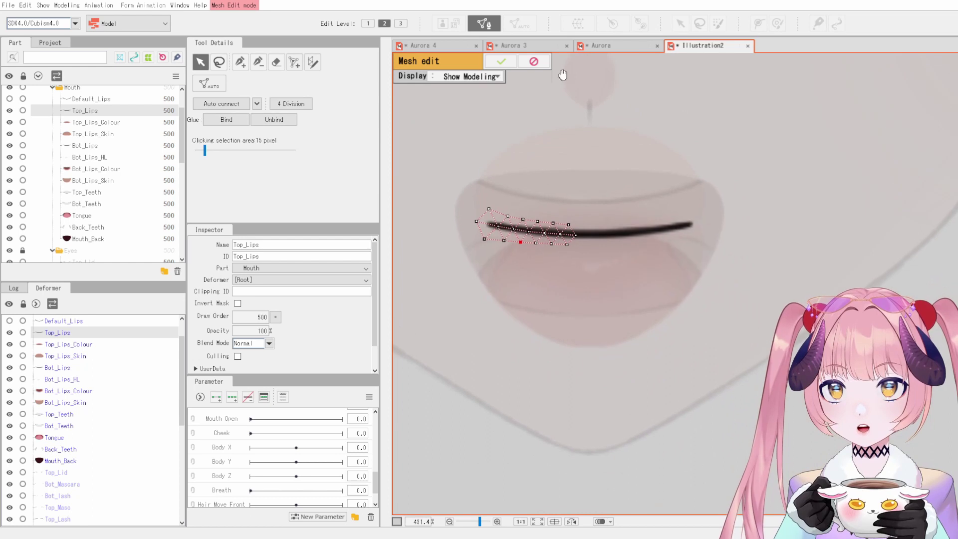
{"action": "left_click", "coordinate": [500, 61]}
{"action": "left_click_drag", "start_coordinate": [606, 219], "coordinate": [635, 244]}
{"action": "left_click_drag", "start_coordinate": [652, 182], "coordinate": [464, 311]}
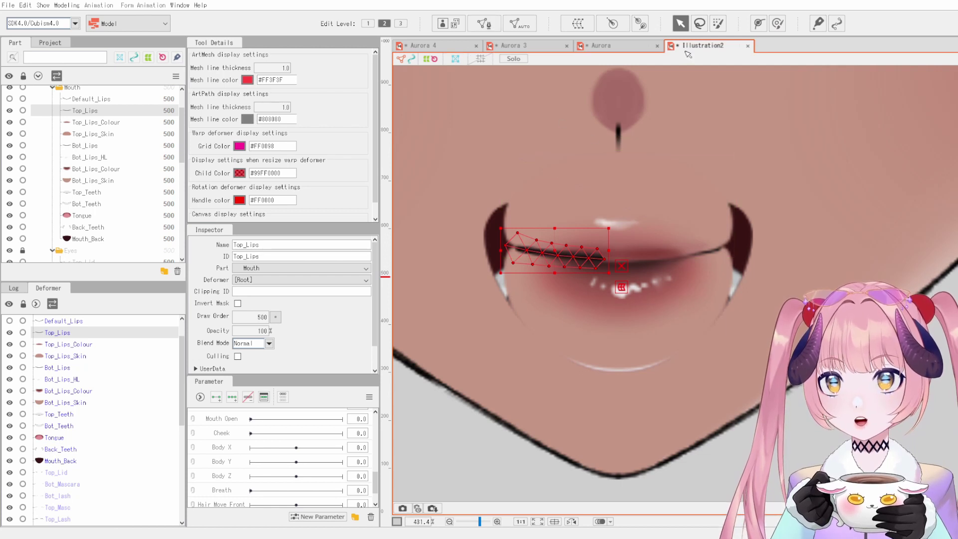
Step: Reopen the Top_Lips mesh and add a horizontally reflected copy of all its vertices for the right half of the line
{"action": "left_click", "coordinate": [483, 23]}
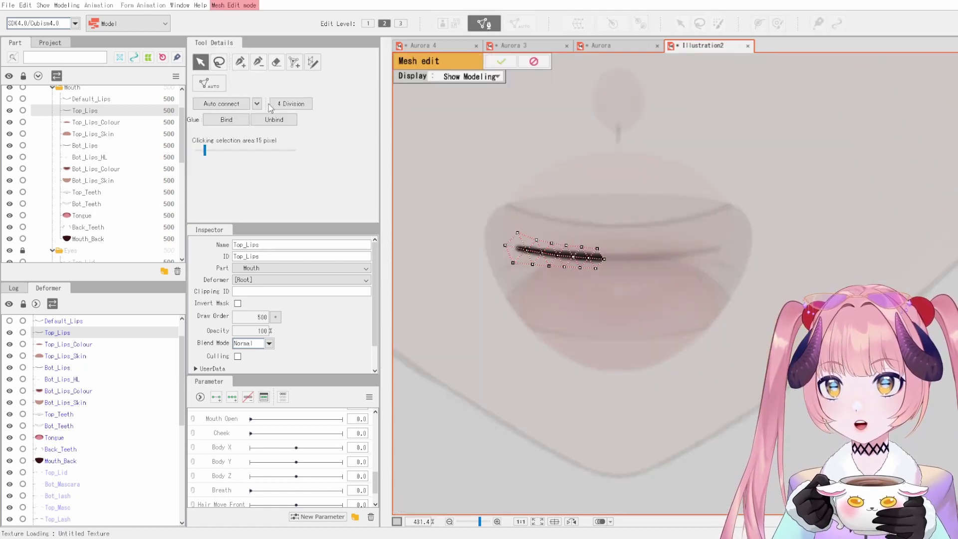
{"action": "left_click_drag", "start_coordinate": [468, 180], "coordinate": [688, 344]}
{"action": "right_click", "coordinate": [580, 255]}
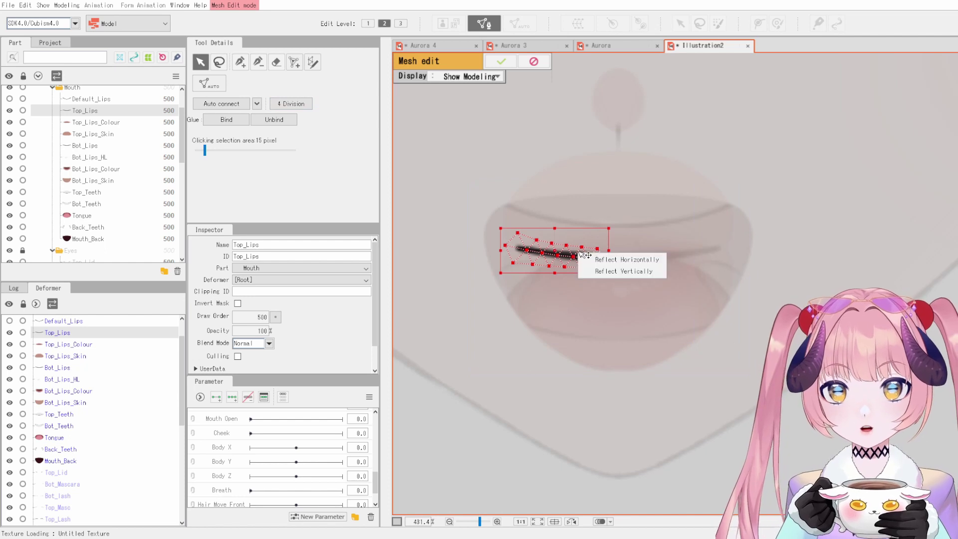
{"action": "left_click", "coordinate": [611, 260]}
{"action": "left_click", "coordinate": [643, 299]}
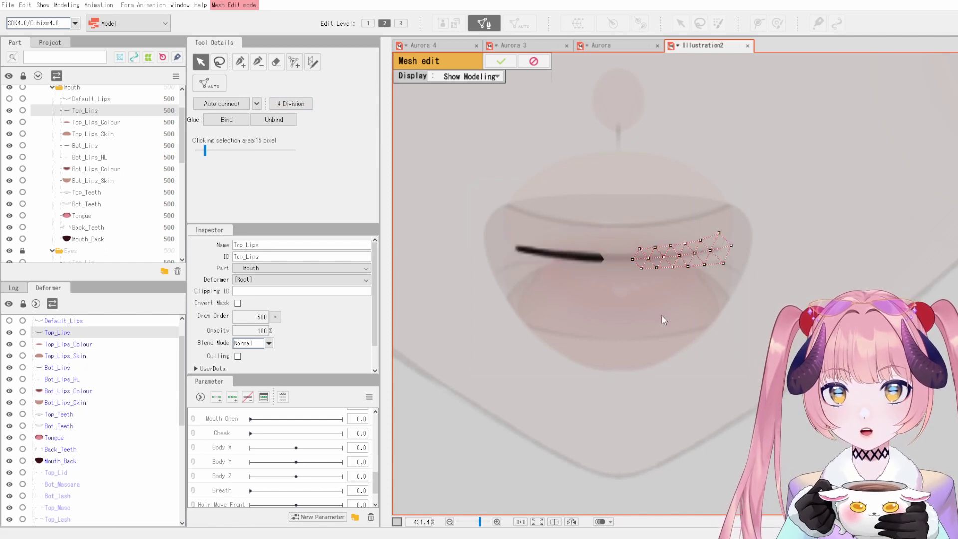
{"action": "key", "text": "ctrl+v"}
{"action": "left_click", "coordinate": [620, 317]}
Step: Set the mesh editing display to Show Model Image so the whole lip line artwork is shown
{"action": "scroll", "coordinate": [607, 250], "scroll_direction": "up", "scroll_amount": 3}
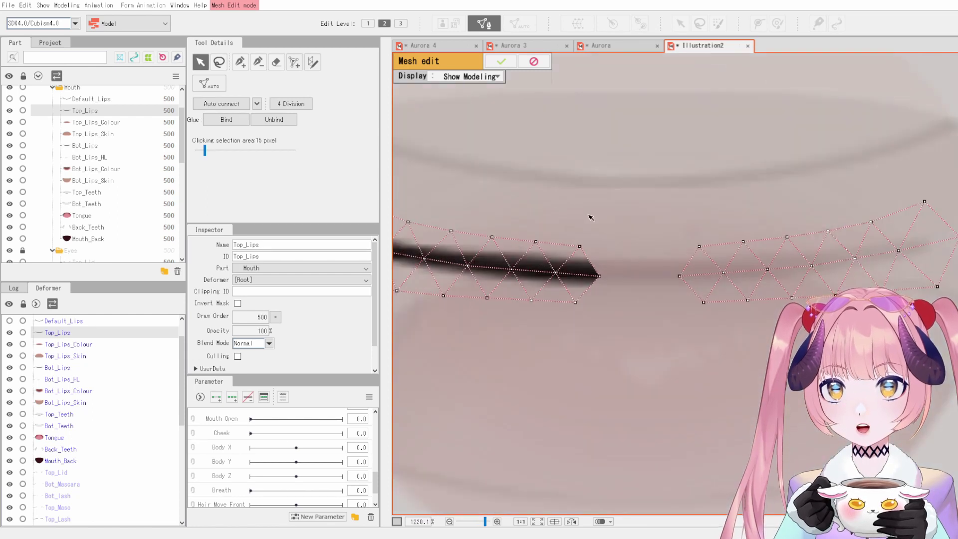
{"action": "scroll", "coordinate": [590, 217], "scroll_direction": "down", "scroll_amount": 5}
{"action": "scroll", "coordinate": [666, 223], "scroll_direction": "up", "scroll_amount": 1}
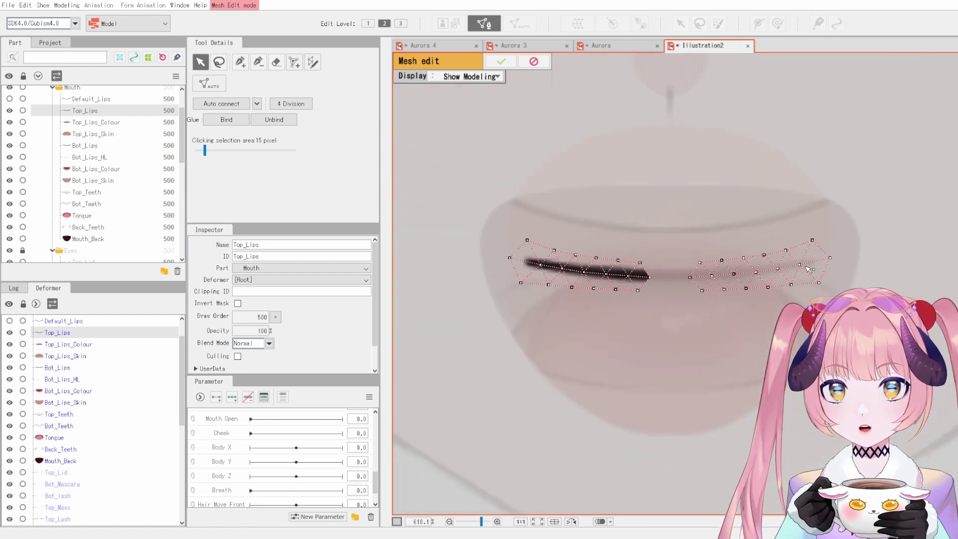
{"action": "left_click", "coordinate": [468, 76]}
{"action": "left_click", "coordinate": [484, 99]}
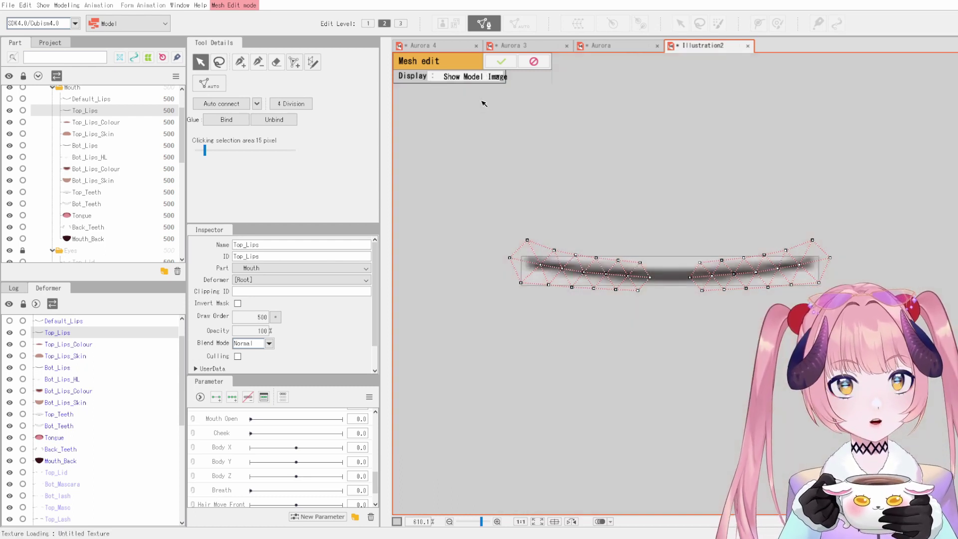
{"action": "scroll", "coordinate": [720, 301], "scroll_direction": "up", "scroll_amount": 2}
{"action": "left_click", "coordinate": [464, 79]}
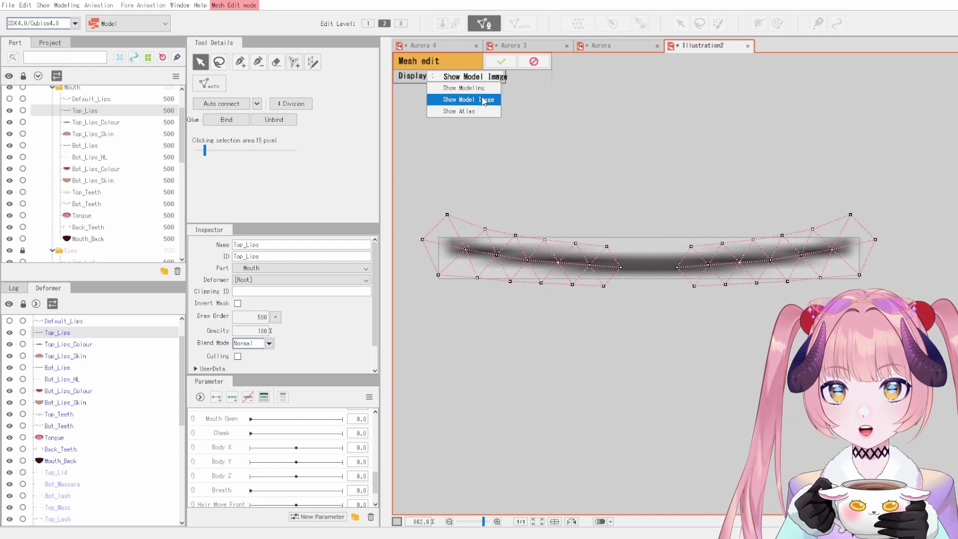
{"action": "left_click", "coordinate": [482, 100]}
Step: Add two vertices across the central gap to extend the upper row of the Top_Lips mesh, and even out their spacing
{"action": "scroll", "coordinate": [646, 257], "scroll_direction": "up", "scroll_amount": 2}
{"action": "key", "text": "p"}
{"action": "scroll", "coordinate": [524, 200], "scroll_direction": "up", "scroll_amount": 4}
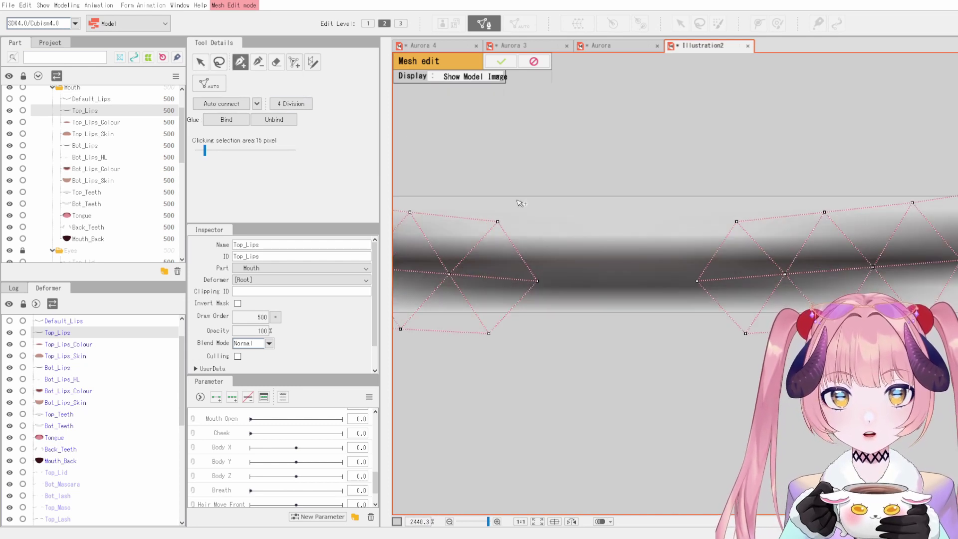
{"action": "left_click", "coordinate": [725, 221]}
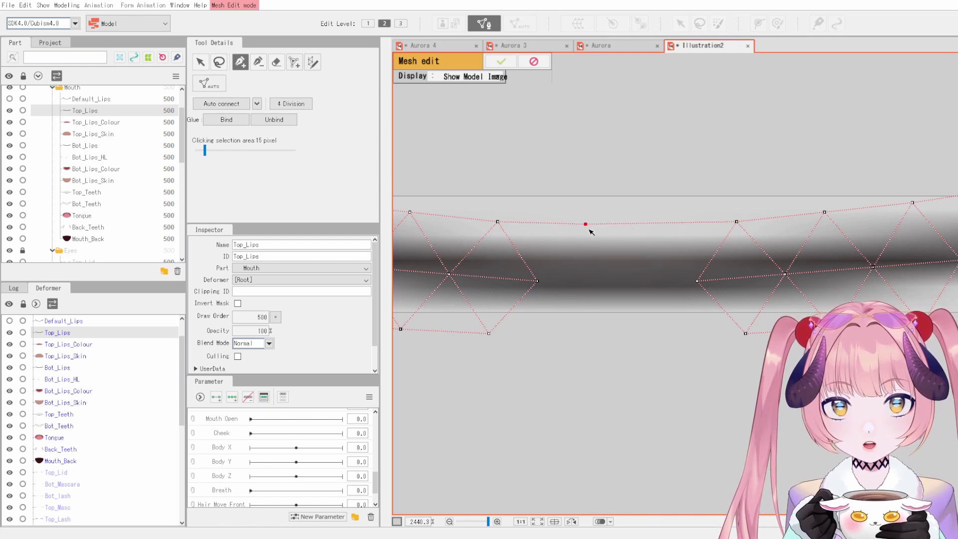
{"action": "left_click", "coordinate": [648, 225]}
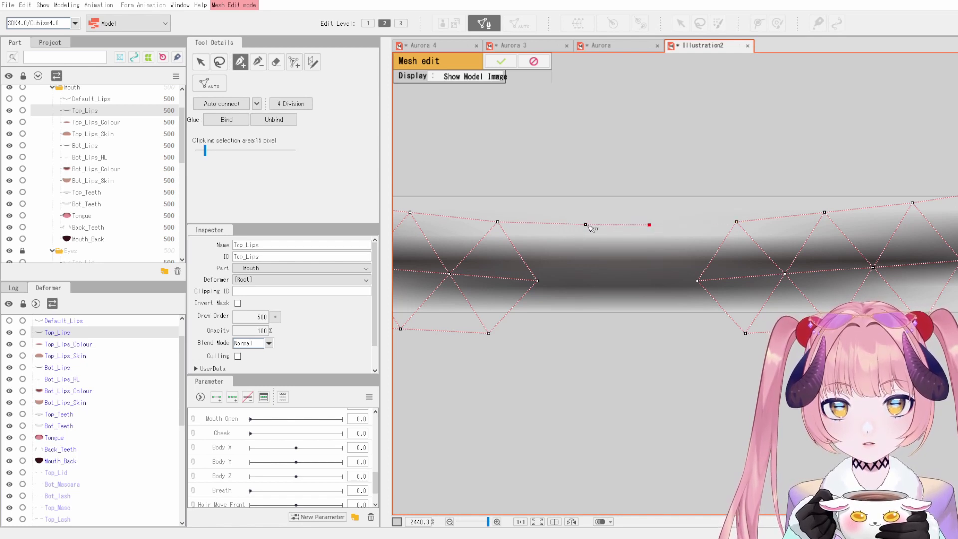
{"action": "left_click_drag", "start_coordinate": [586, 224], "coordinate": [577, 223]}
{"action": "left_click_drag", "start_coordinate": [648, 224], "coordinate": [647, 222]}
Step: Add a centre vertex on the lip line and connect it to both mesh halves and the upper row in triangles
{"action": "left_click", "coordinate": [537, 281]}
{"action": "left_click", "coordinate": [576, 223]}
{"action": "left_click", "coordinate": [603, 283]}
{"action": "left_click", "coordinate": [696, 281]}
{"action": "left_click_drag", "start_coordinate": [603, 283], "coordinate": [614, 280]}
{"action": "left_click", "coordinate": [648, 222]}
{"action": "left_click", "coordinate": [697, 281]}
{"action": "left_click", "coordinate": [736, 221]}
{"action": "left_click", "coordinate": [648, 222]}
{"action": "left_click_drag", "start_coordinate": [647, 222], "coordinate": [652, 223]}
Step: Bridge the lower row of the mesh with two vertices under the central gap, fine-tune their positions and apply the mesh
{"action": "left_click", "coordinate": [537, 281]}
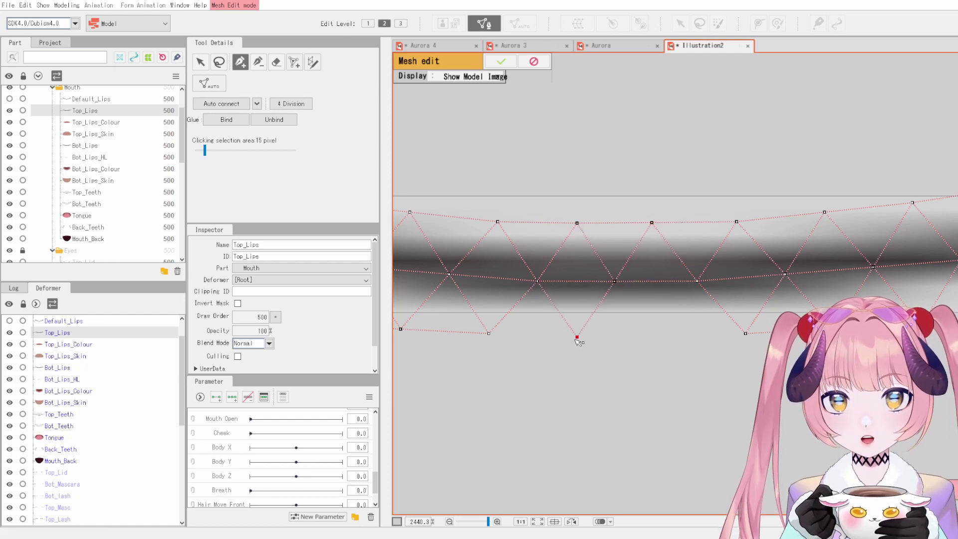
{"action": "left_click", "coordinate": [657, 342]}
{"action": "left_click", "coordinate": [745, 333]}
{"action": "left_click", "coordinate": [574, 337]}
{"action": "left_click", "coordinate": [489, 333]}
{"action": "left_click_drag", "start_coordinate": [574, 336], "coordinate": [569, 342]}
{"action": "left_click_drag", "start_coordinate": [489, 333], "coordinate": [488, 338]}
{"action": "scroll", "coordinate": [531, 349], "scroll_direction": "down", "scroll_amount": 3}
{"action": "left_click", "coordinate": [501, 61]}
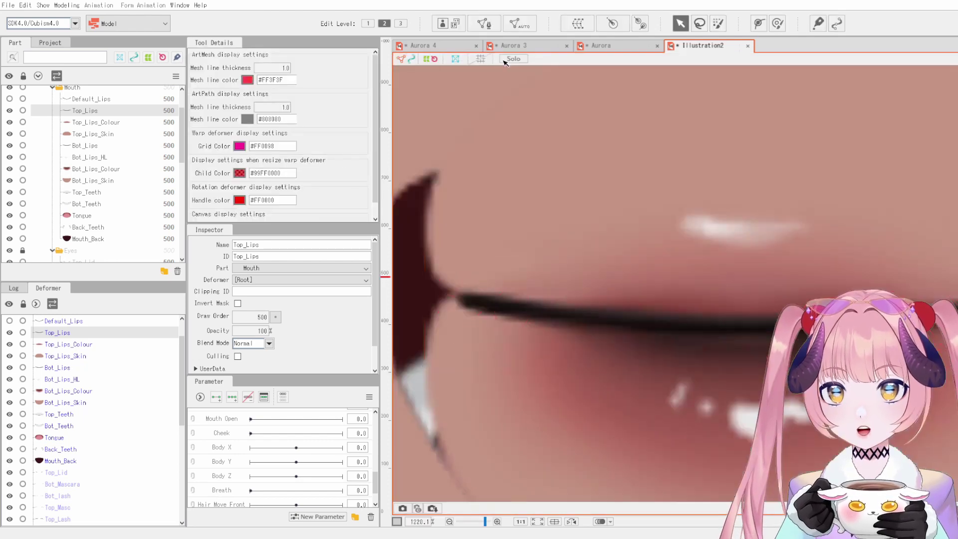
Step: Reselect the Top_Lips line and examine its completed mesh in relation to the whole mouth
{"action": "scroll", "coordinate": [848, 214], "scroll_direction": "down", "scroll_amount": 8}
{"action": "left_click", "coordinate": [736, 411]}
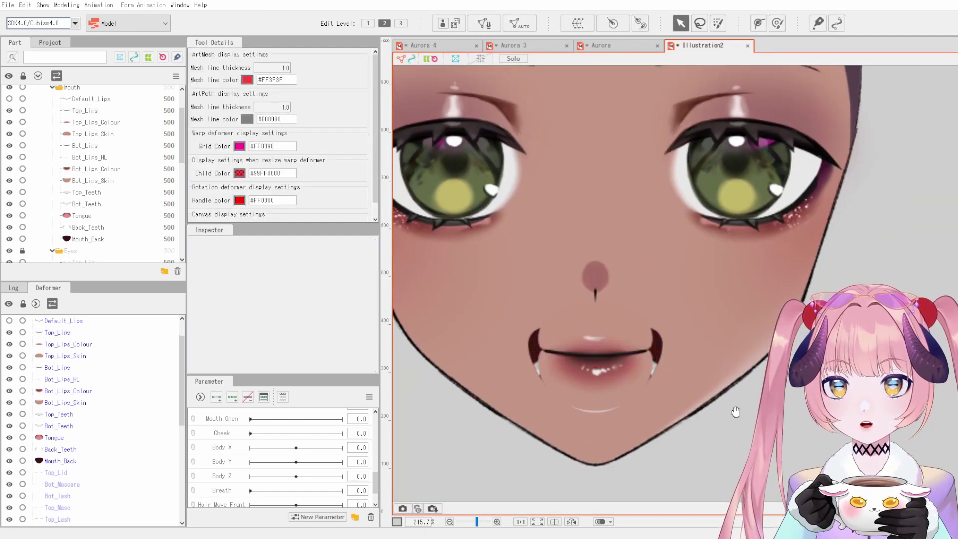
{"action": "left_click", "coordinate": [643, 349]}
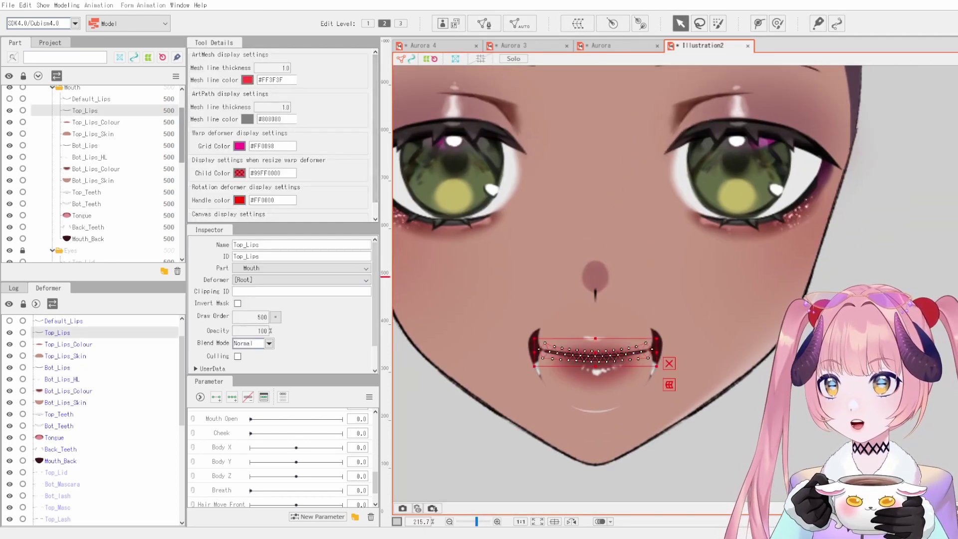
{"action": "left_click_drag", "start_coordinate": [635, 331], "coordinate": [665, 316]}
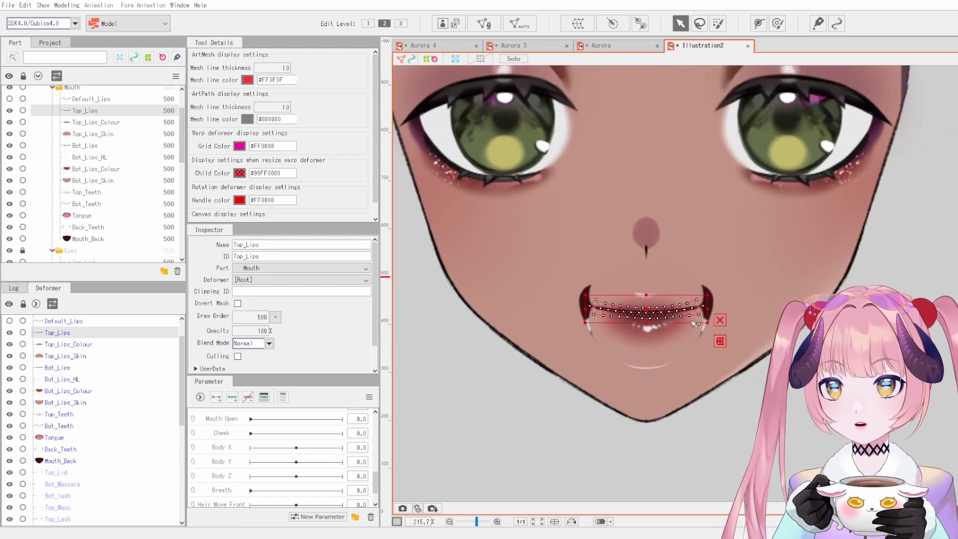
{"action": "scroll", "coordinate": [693, 322], "scroll_direction": "up", "scroll_amount": 2}
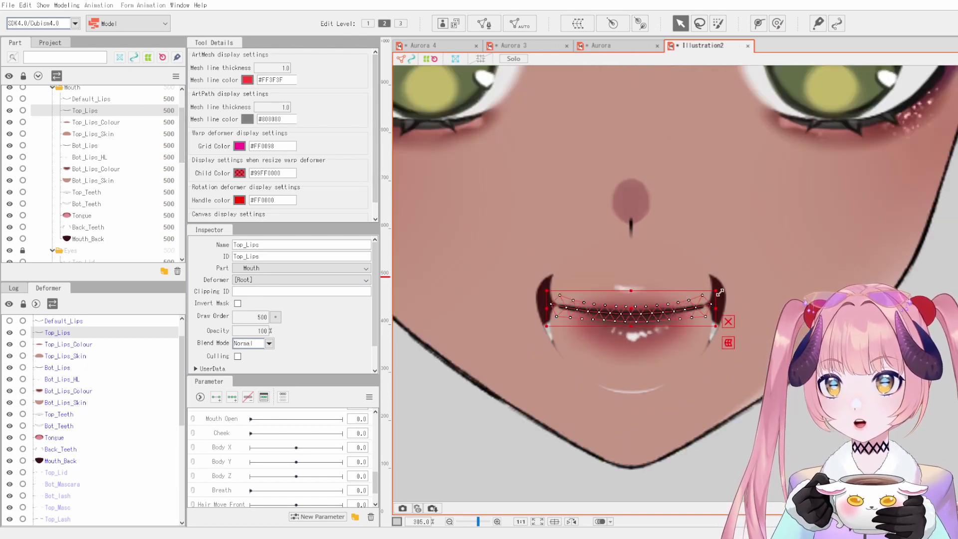
Step: Hide the inner mouth layers Top_Teeth, Bot_Teeth, Tongue, Back_Teeth and Mouth_Back
{"action": "left_click", "coordinate": [87, 239]}
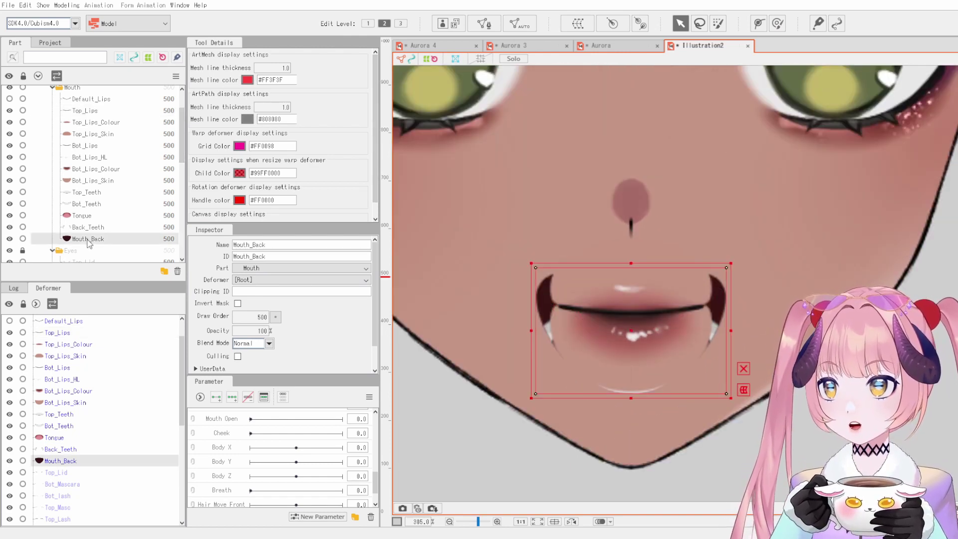
{"action": "left_click", "coordinate": [89, 195], "text": "shift"}
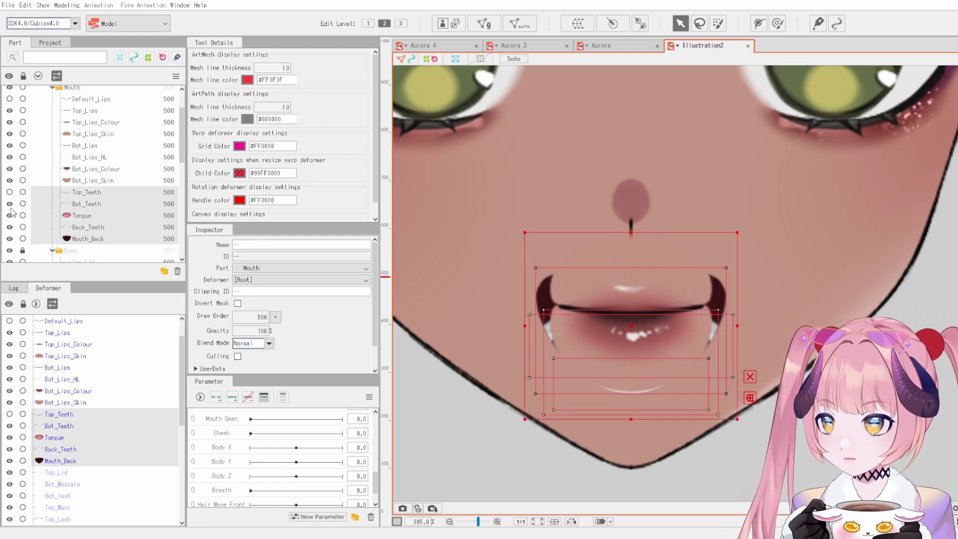
{"action": "left_click", "coordinate": [10, 216]}
{"action": "left_click", "coordinate": [10, 227]}
{"action": "left_click", "coordinate": [10, 238]}
{"action": "left_click", "coordinate": [2, 238]}
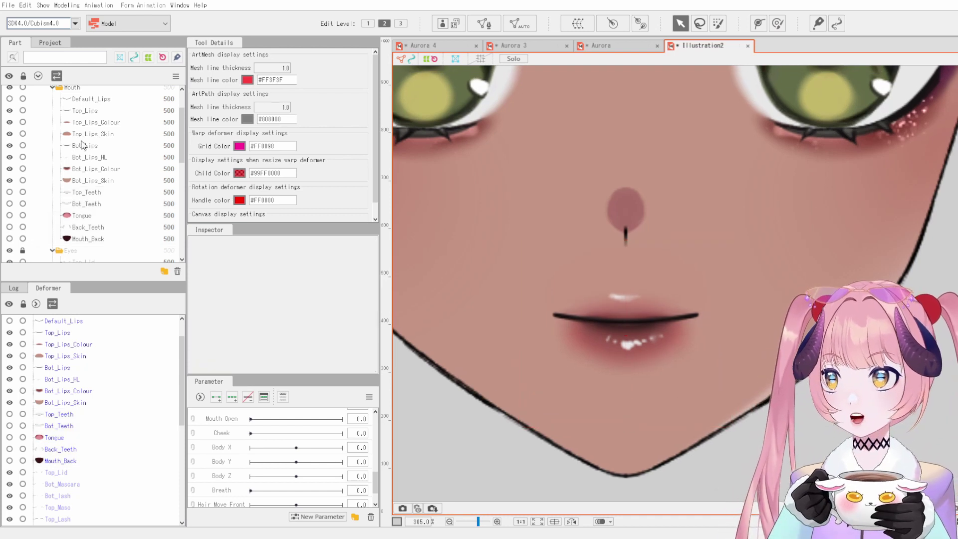
Step: Hide Bot_Lips_Colour, Bot_Lips_Skin and Bot_Lips_HL, and select the Top_Lips line
{"action": "left_click", "coordinate": [10, 169]}
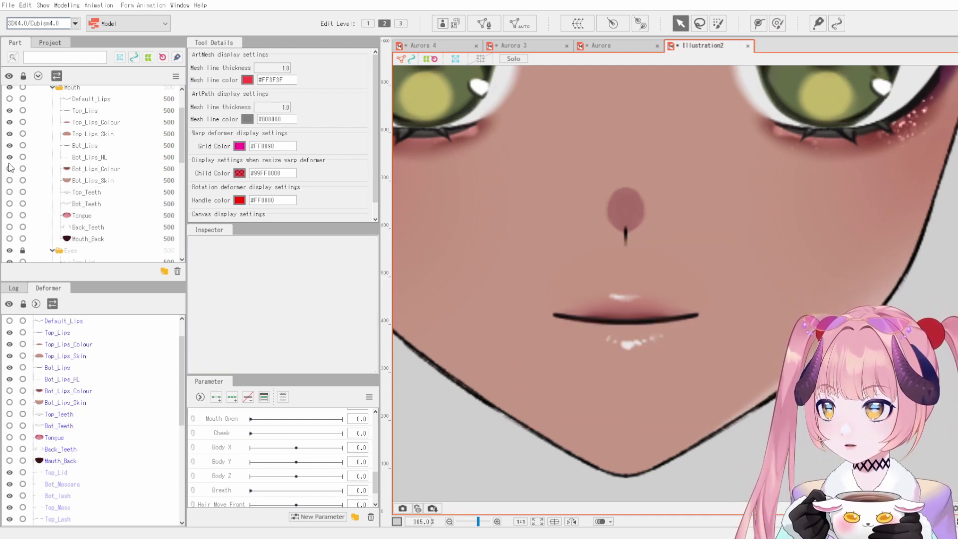
{"action": "left_click", "coordinate": [10, 157]}
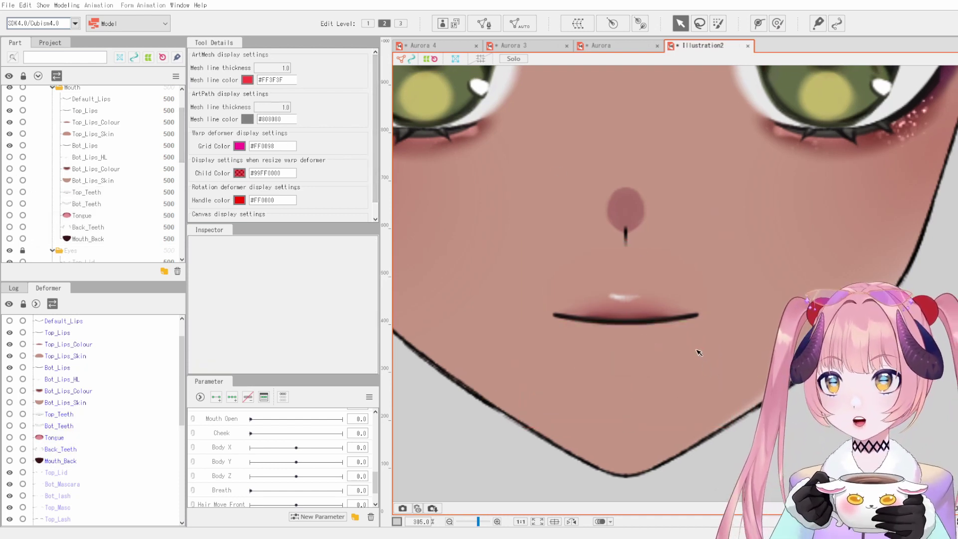
{"action": "left_click", "coordinate": [103, 110]}
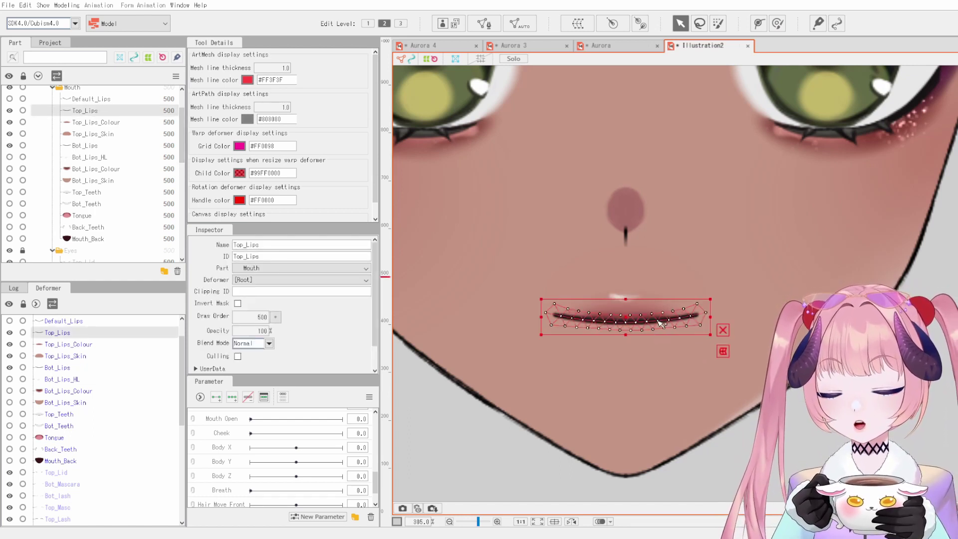
Step: Select all vertices of the Top_Lips mesh and copy them
{"action": "left_click_drag", "start_coordinate": [637, 326], "coordinate": [643, 335]}
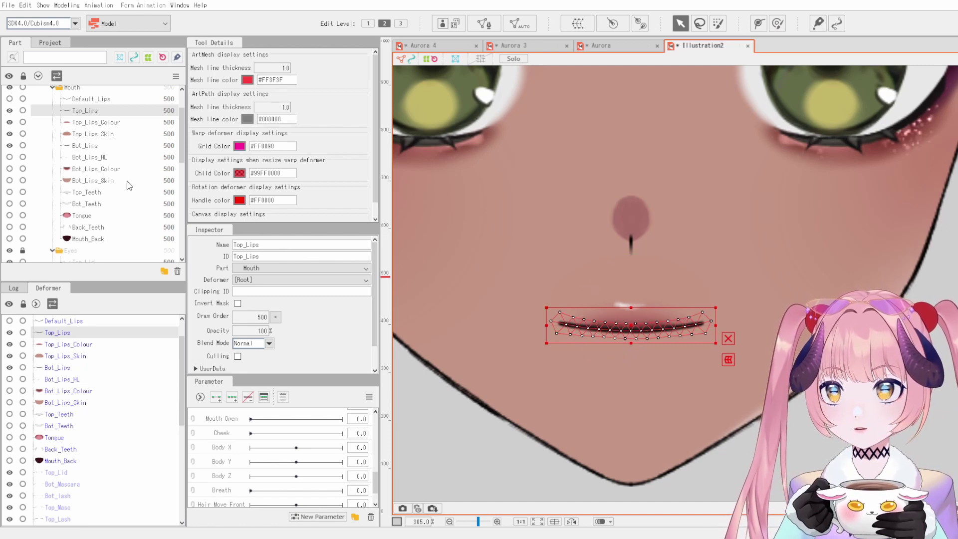
{"action": "left_click_drag", "start_coordinate": [814, 257], "coordinate": [260, 451]}
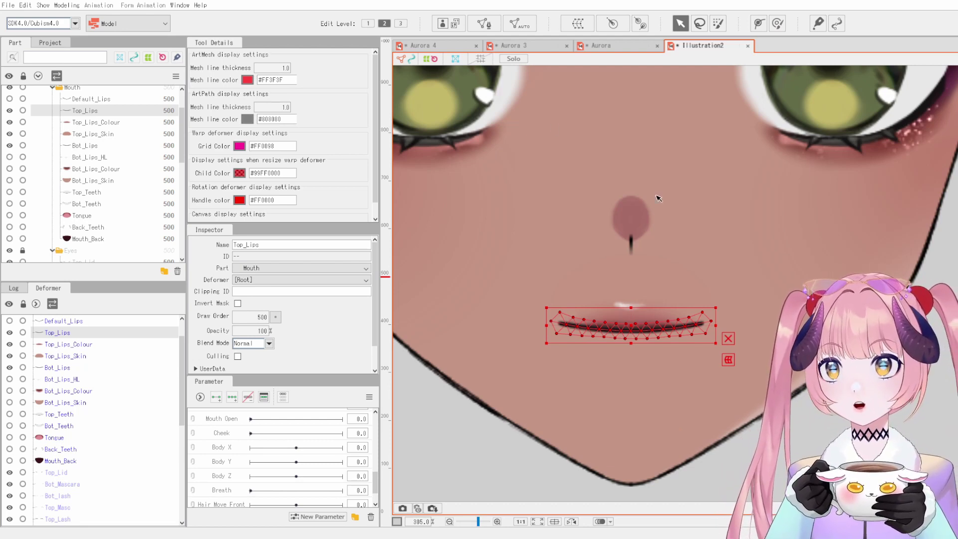
{"action": "left_click", "coordinate": [606, 158]}
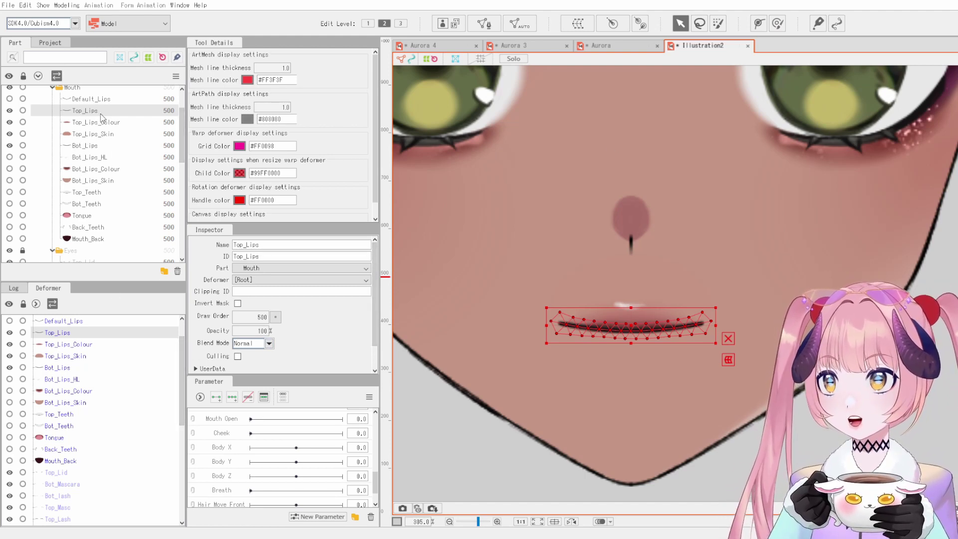
Step: Open Top_Lips_Skin for mesh editing and replace its default mesh with the copied Top_Lips mesh
{"action": "left_click", "coordinate": [94, 135]}
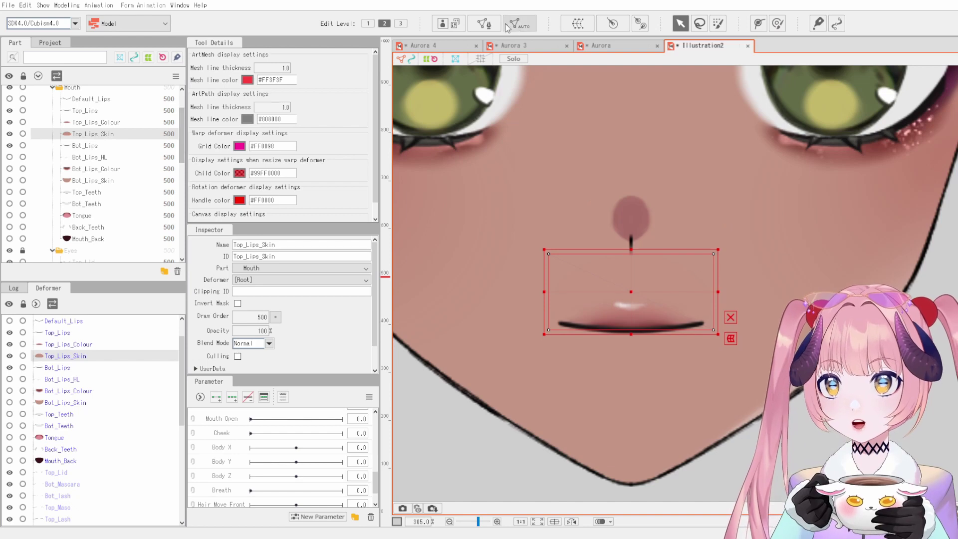
{"action": "left_click", "coordinate": [485, 23]}
{"action": "key", "text": "e"}
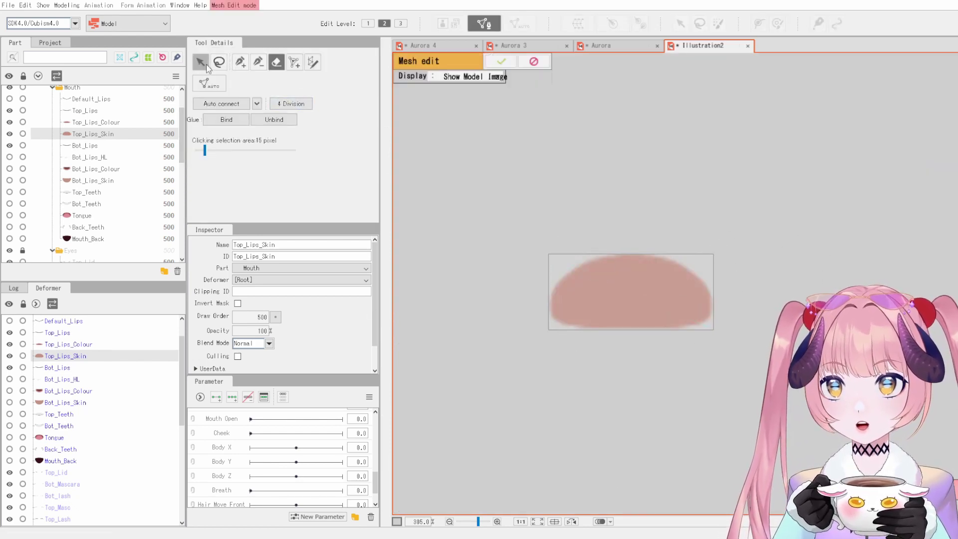
{"action": "key", "text": "v"}
{"action": "left_click_drag", "start_coordinate": [753, 342], "coordinate": [541, 303]}
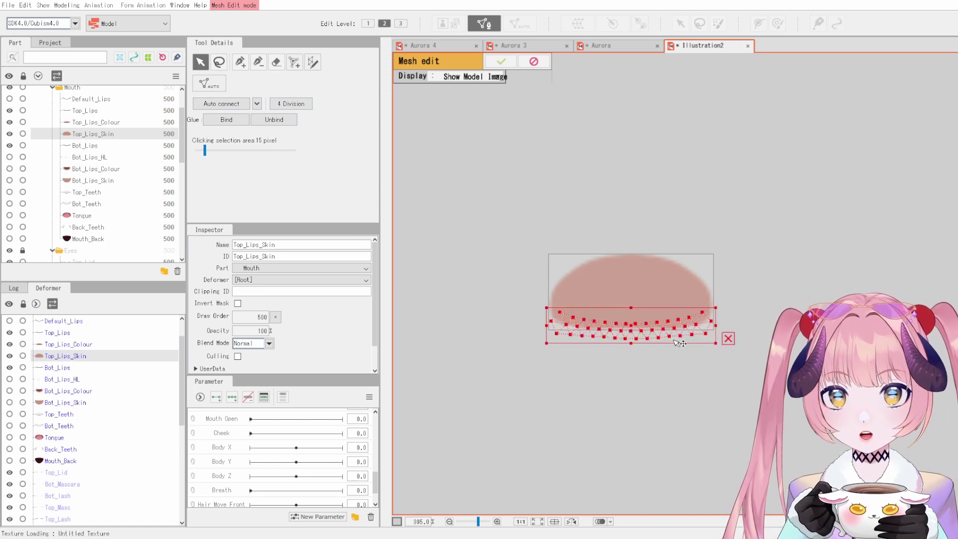
{"action": "left_click", "coordinate": [659, 313]}
{"action": "scroll", "coordinate": [659, 313], "scroll_direction": "up", "scroll_amount": 3}
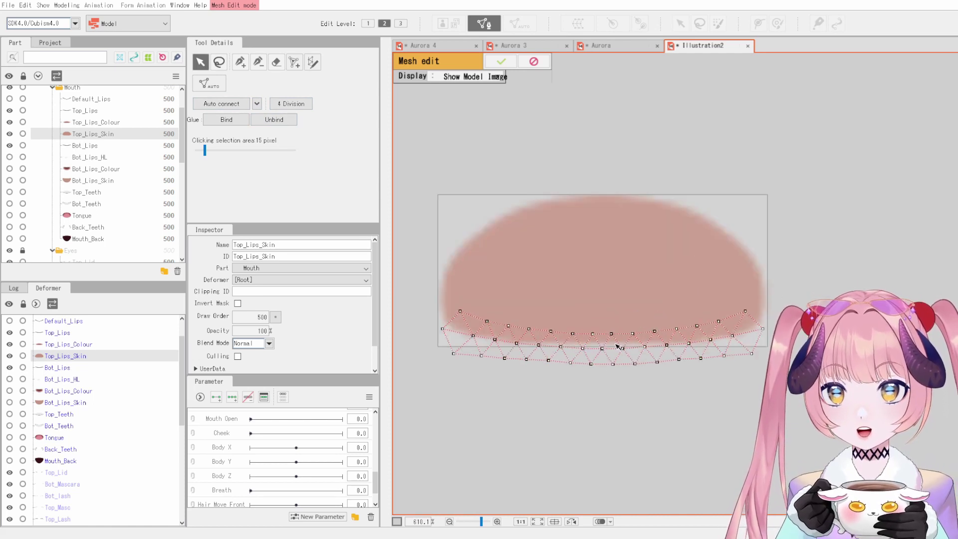
Step: Extend the Top_Lips_Skin mesh from its left end with widely spaced outline vertices arching over the skin shape
{"action": "left_click_drag", "start_coordinate": [457, 321], "coordinate": [496, 329]}
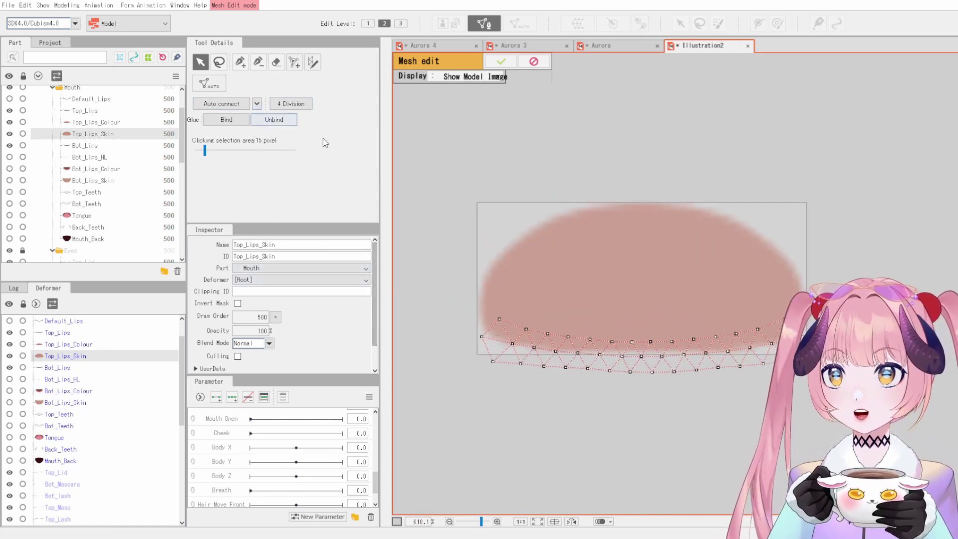
{"action": "left_click", "coordinate": [241, 60]}
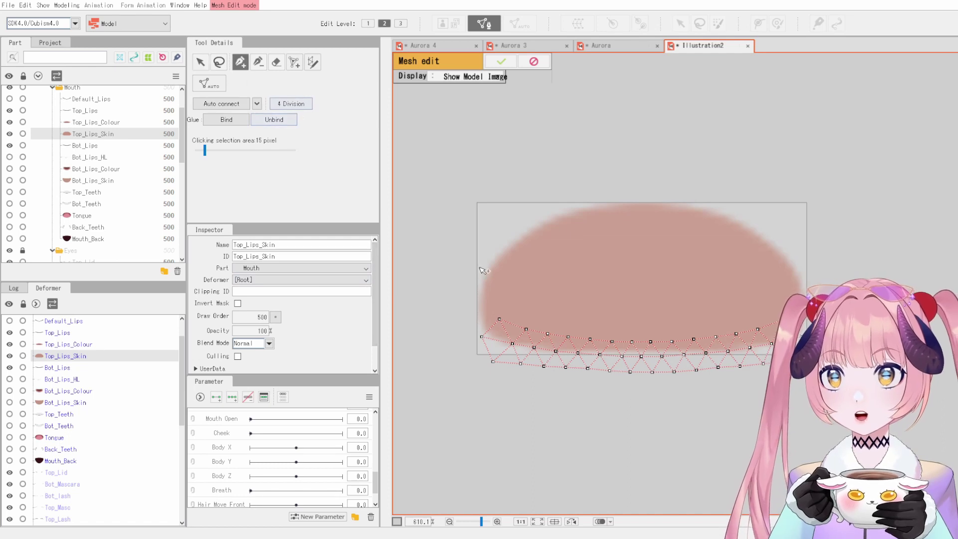
{"action": "left_click", "coordinate": [481, 338]}
{"action": "left_click", "coordinate": [459, 296]}
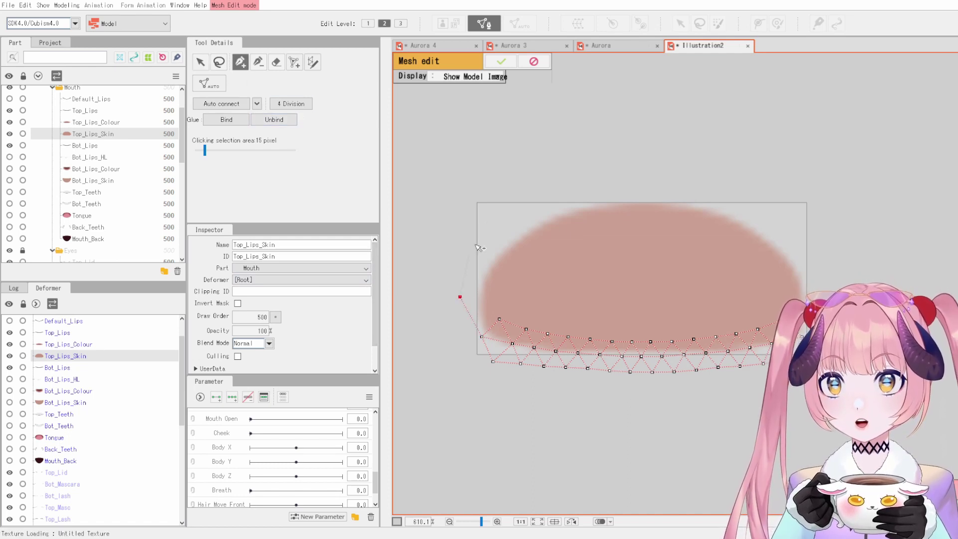
{"action": "left_click", "coordinate": [495, 223]}
{"action": "left_click", "coordinate": [579, 182]}
{"action": "left_click", "coordinate": [685, 178]}
{"action": "left_click", "coordinate": [771, 214]}
Step: Even out the upper outline vertices, close the outline at the mesh's right end, and apply the auto-connected mesh
{"action": "left_click_drag", "start_coordinate": [685, 178], "coordinate": [694, 180]}
{"action": "left_click", "coordinate": [577, 181]}
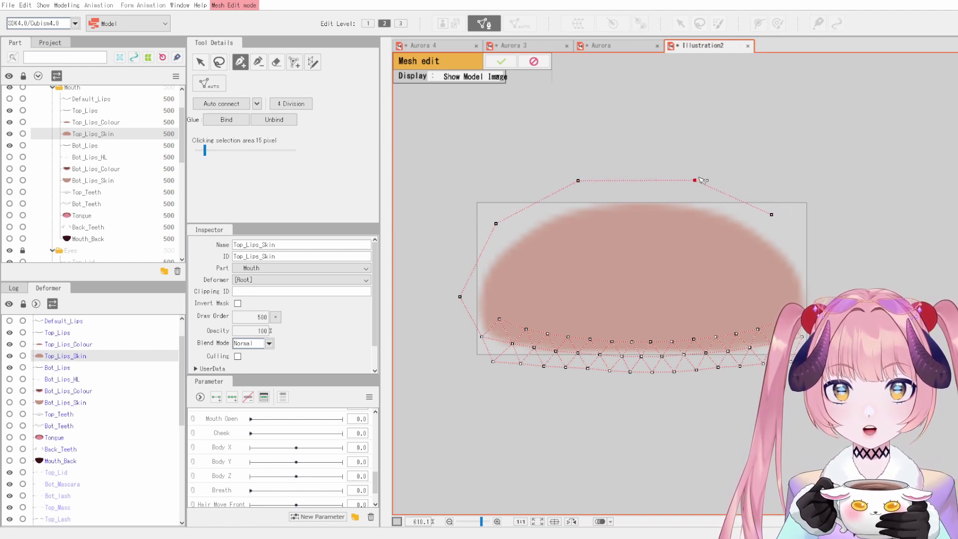
{"action": "left_click", "coordinate": [771, 214]}
{"action": "left_click", "coordinate": [812, 250]}
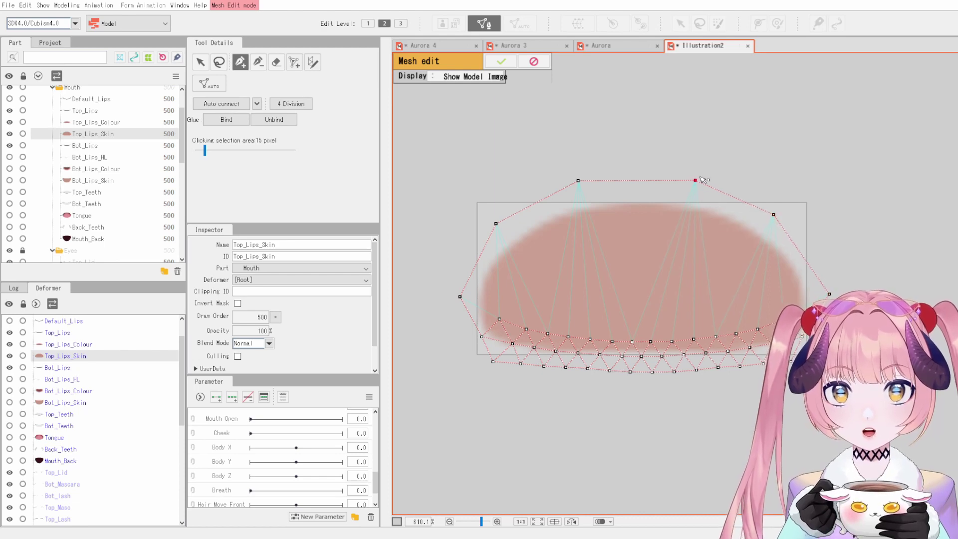
{"action": "left_click_drag", "start_coordinate": [585, 184], "coordinate": [587, 180]}
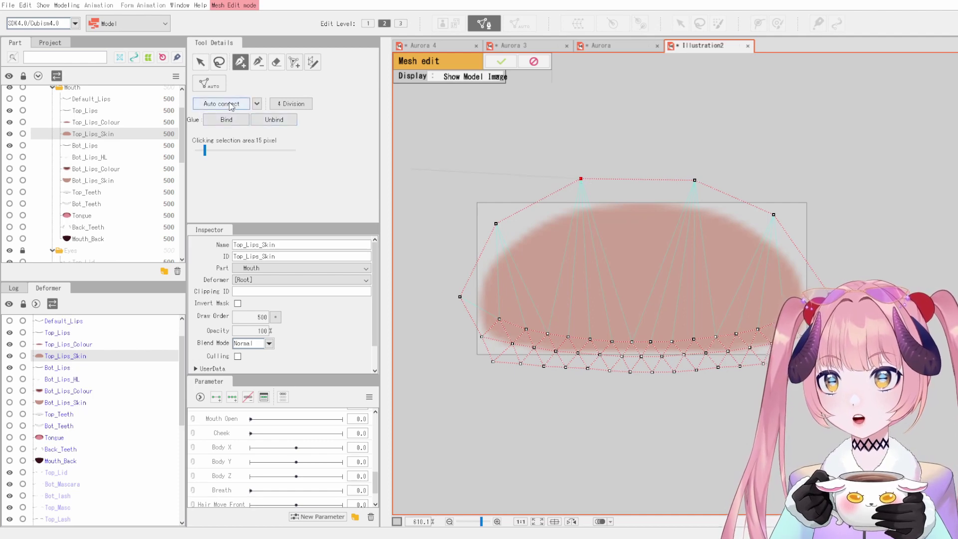
{"action": "left_click", "coordinate": [504, 60]}
{"action": "scroll", "coordinate": [661, 271], "scroll_direction": "down", "scroll_amount": 2}
{"action": "left_click_drag", "start_coordinate": [663, 270], "coordinate": [671, 310]}
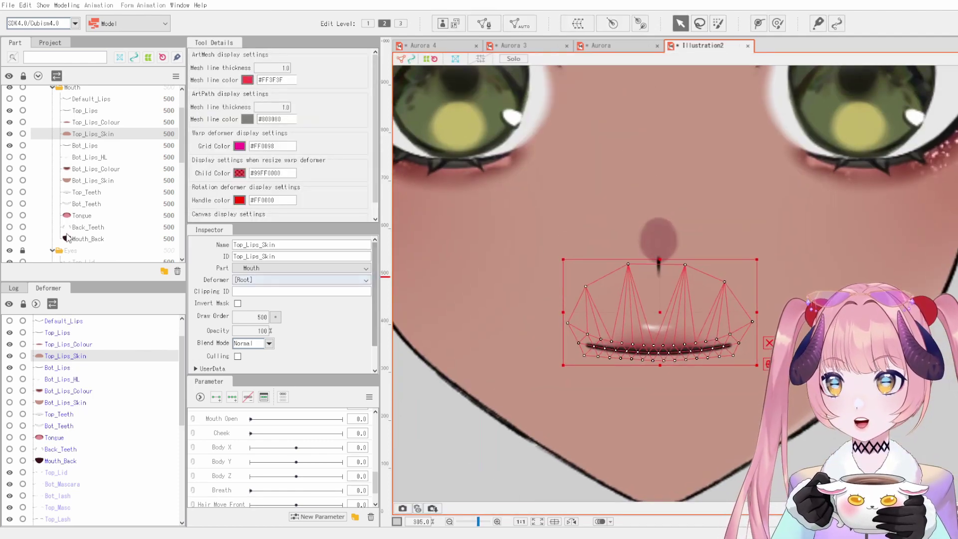
Step: Bind the matching vertices of Top_Lips and Top_Lips_Skin together with glue and apply the mesh edit
{"action": "left_click", "coordinate": [94, 124]}
{"action": "left_click", "coordinate": [98, 131]}
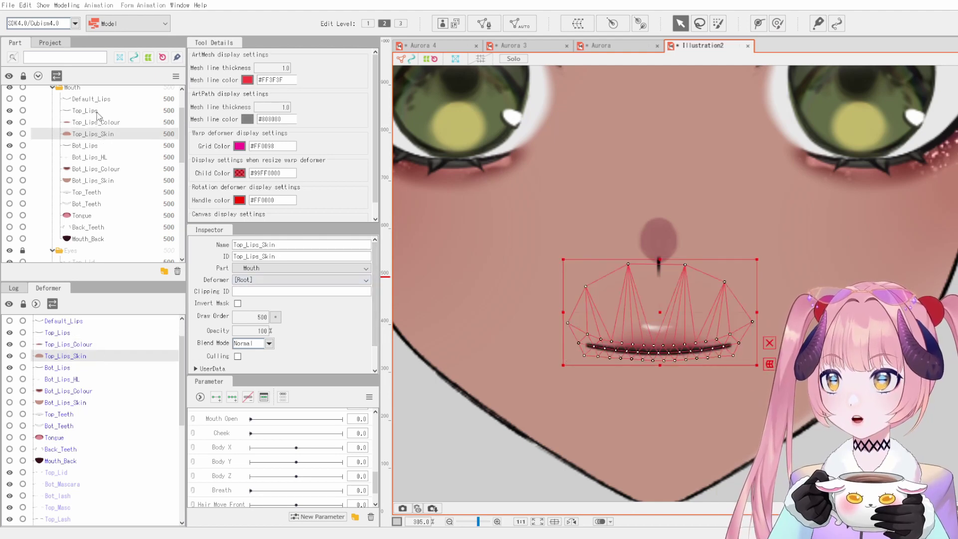
{"action": "left_click", "coordinate": [99, 111], "text": "ctrl"}
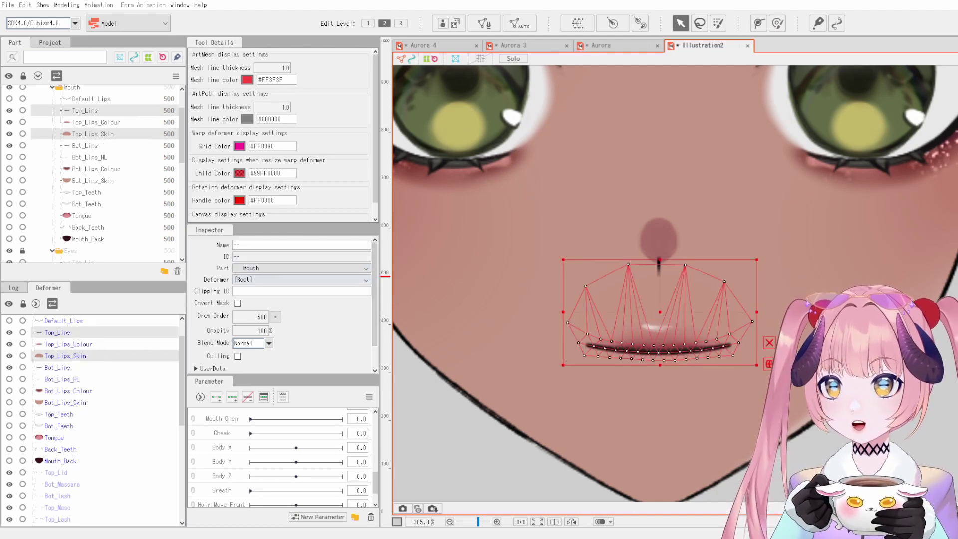
{"action": "scroll", "coordinate": [674, 340], "scroll_direction": "up", "scroll_amount": 2}
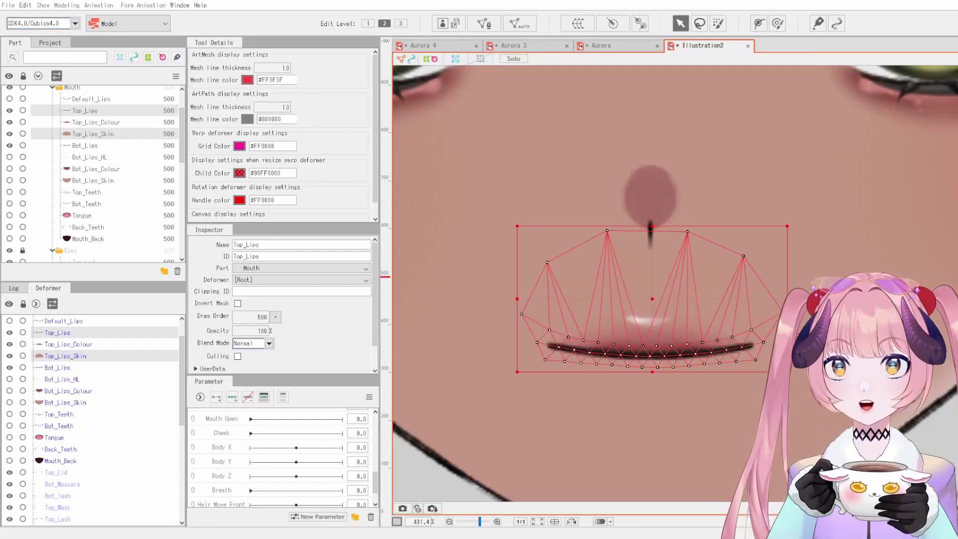
{"action": "left_click", "coordinate": [484, 26]}
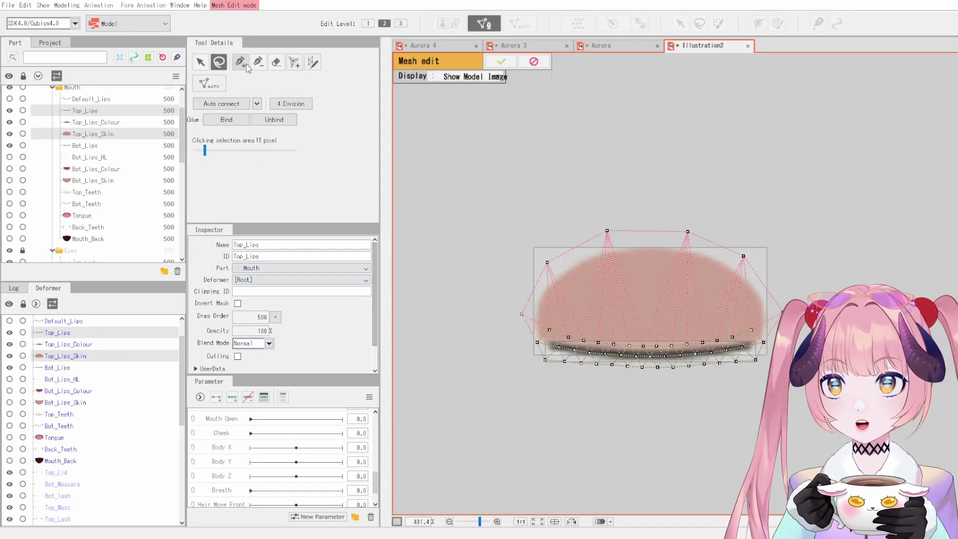
{"action": "mouse_move", "coordinate": [496, 395]}
{"action": "left_mouse_down"}
{"action": "mouse_move", "coordinate": [848, 199]}
{"action": "mouse_move", "coordinate": [843, 384]}
{"action": "mouse_move", "coordinate": [737, 385]}
{"action": "left_mouse_up"}
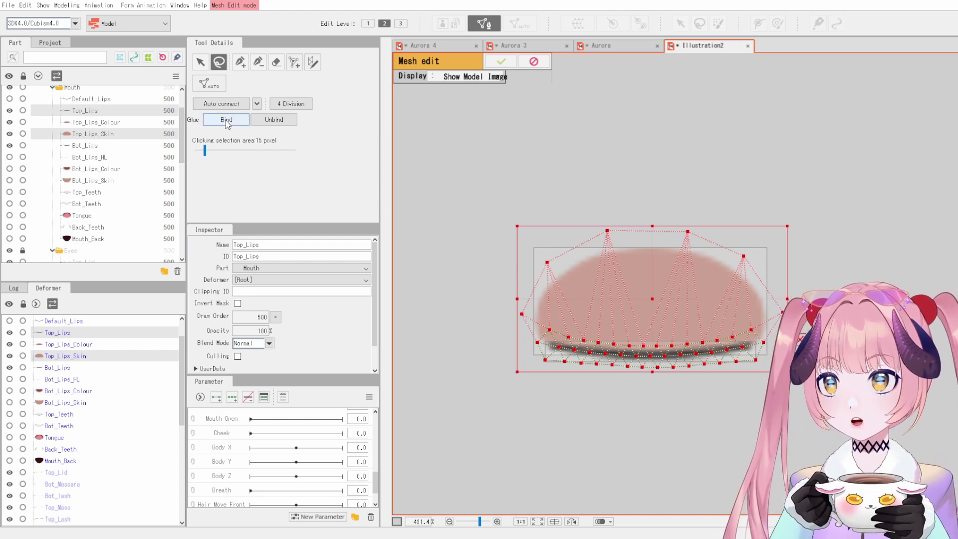
{"action": "key", "text": "ctrl+g"}
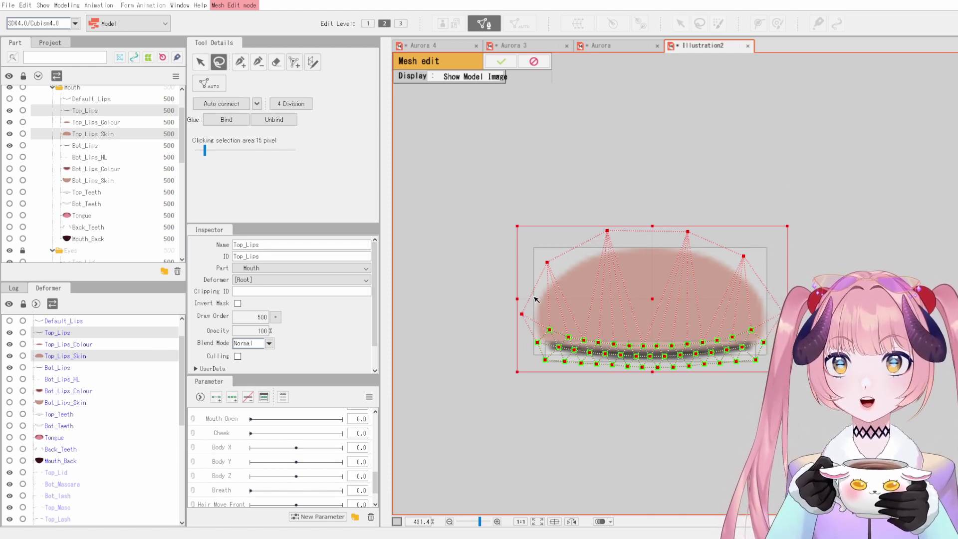
{"action": "left_click", "coordinate": [501, 61]}
{"action": "scroll", "coordinate": [747, 294], "scroll_direction": "down", "scroll_amount": 3}
{"action": "left_click_drag", "start_coordinate": [747, 294], "coordinate": [669, 296]}
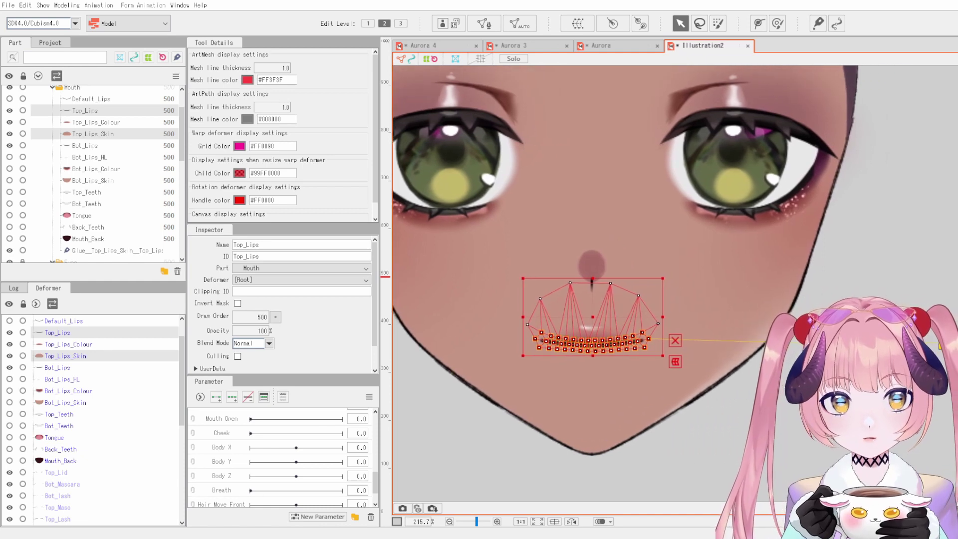
Step: Paint the weights of Glue__Top_Lips_Skin__Top_Lips fully red across the whole lip mesh with the size 262 brush
{"action": "left_click", "coordinate": [117, 250]}
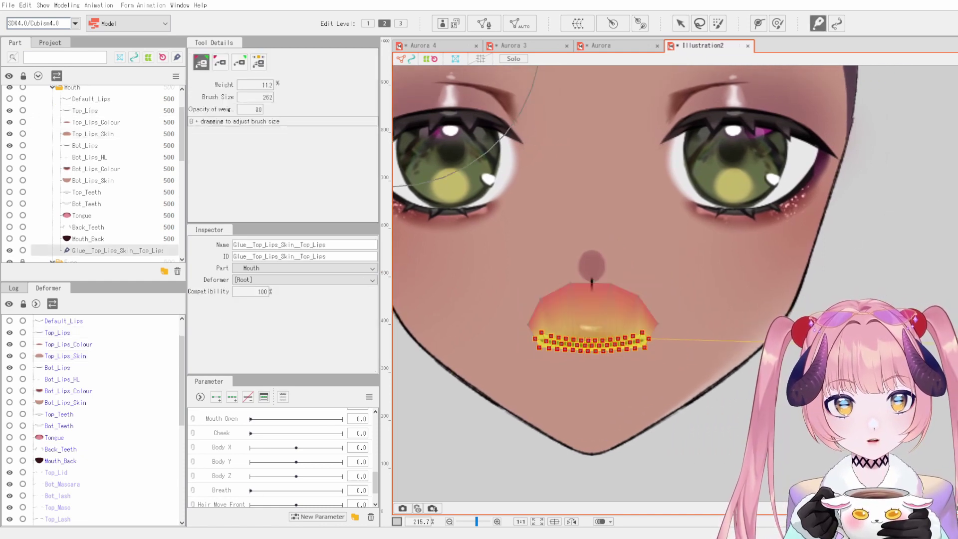
{"action": "left_click_drag", "start_coordinate": [446, 253], "coordinate": [505, 222]}
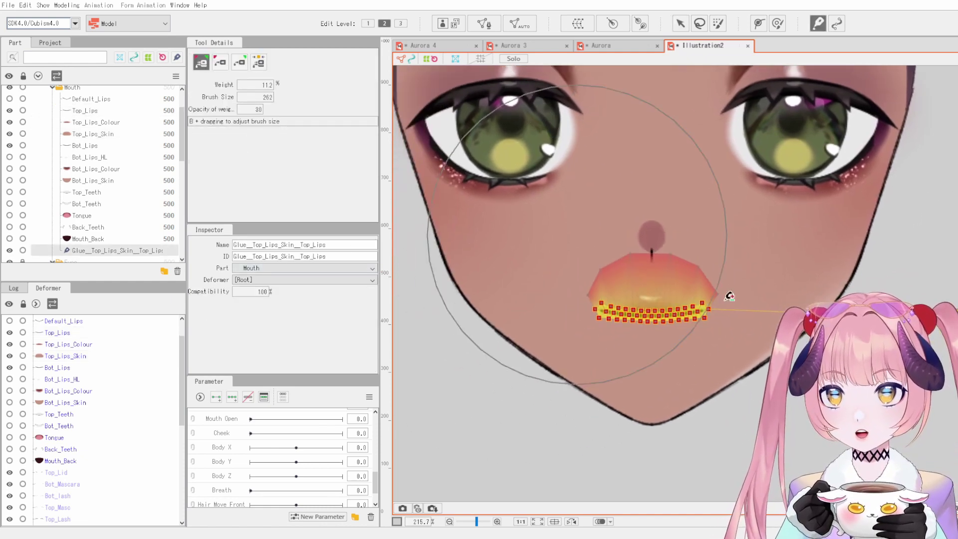
{"action": "mouse_move", "coordinate": [623, 299]}
{"action": "left_mouse_down"}
{"action": "mouse_move", "coordinate": [592, 349]}
{"action": "mouse_move", "coordinate": [727, 332]}
{"action": "left_mouse_up"}
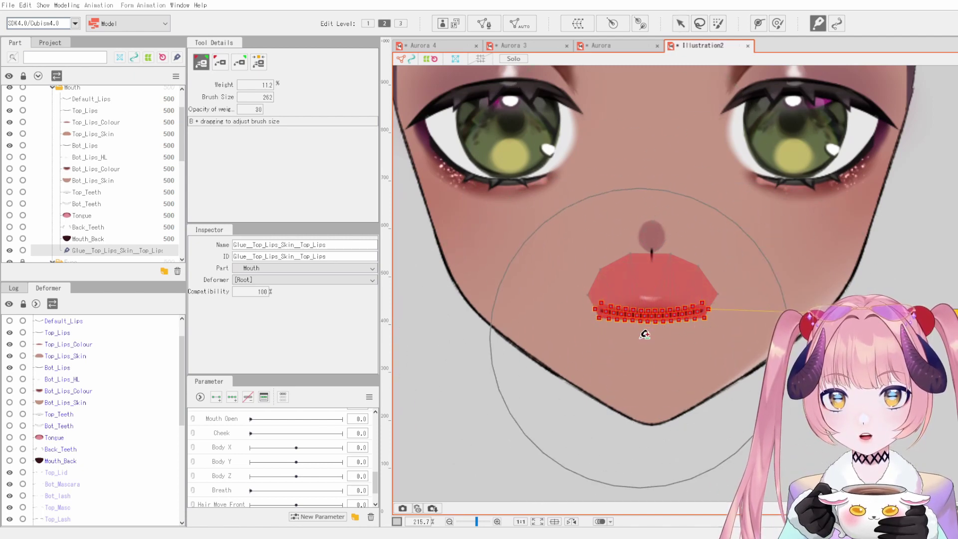
{"action": "scroll", "coordinate": [641, 331], "scroll_direction": "up", "scroll_amount": 5}
{"action": "key", "text": "v"}
{"action": "left_click", "coordinate": [634, 214]}
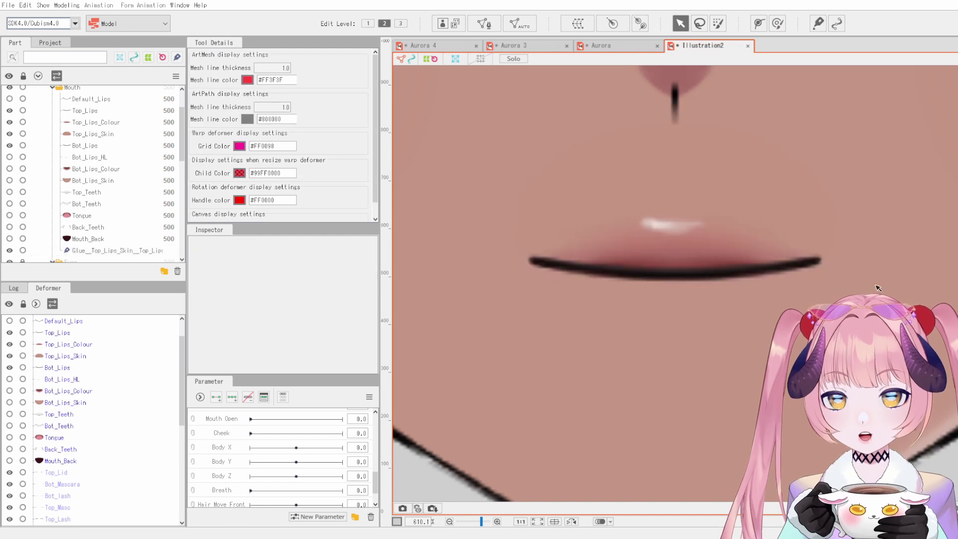
Step: Examine the top lip's glue weights and compare the deform paths on Top_Lips and Top_Lips_Skin
{"action": "left_click", "coordinate": [621, 272]}
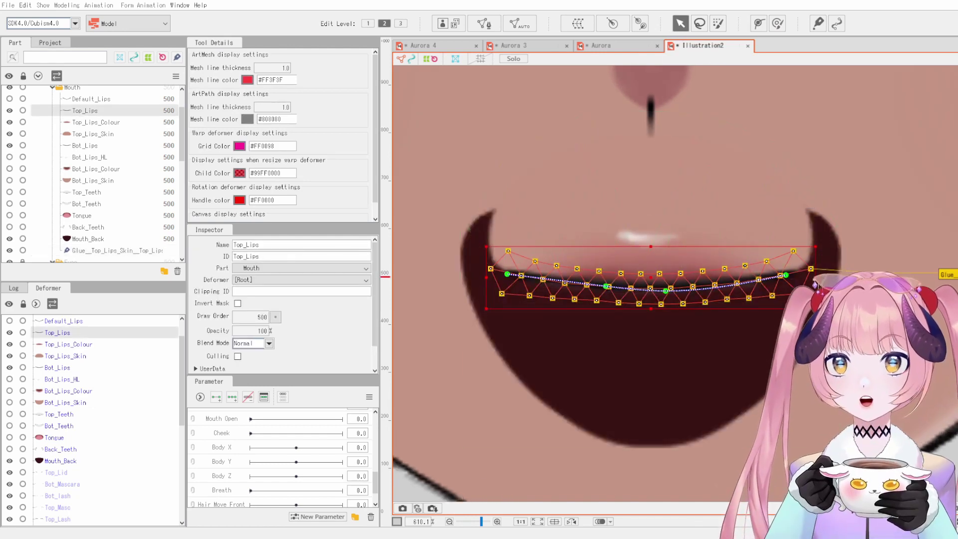
{"action": "left_click", "coordinate": [947, 274]}
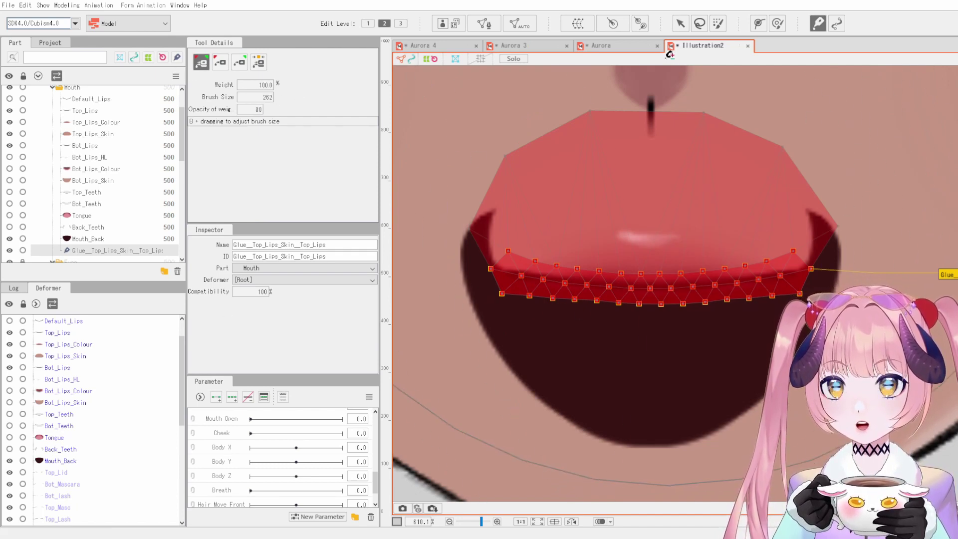
{"action": "left_click", "coordinate": [678, 24]}
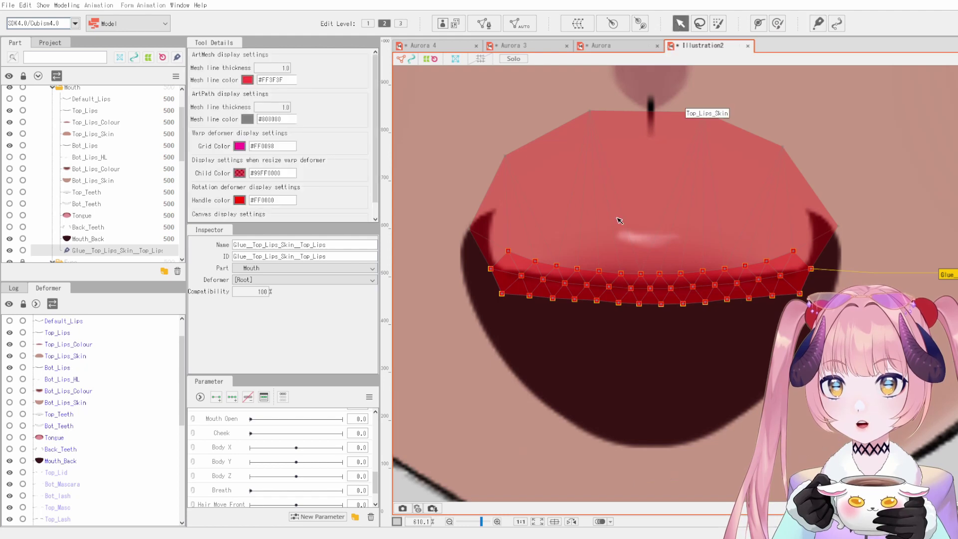
{"action": "left_click", "coordinate": [109, 99]}
{"action": "left_click", "coordinate": [112, 111]}
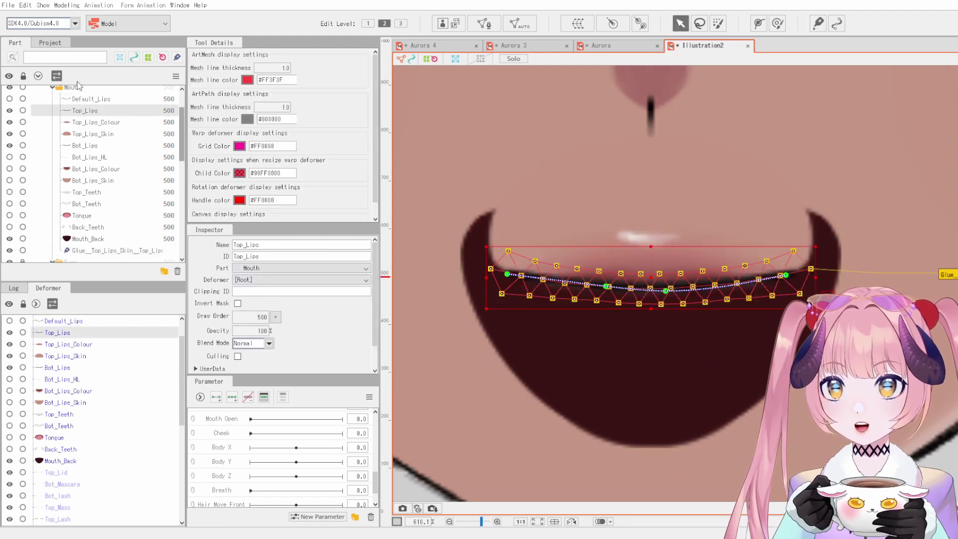
{"action": "left_click", "coordinate": [93, 133]}
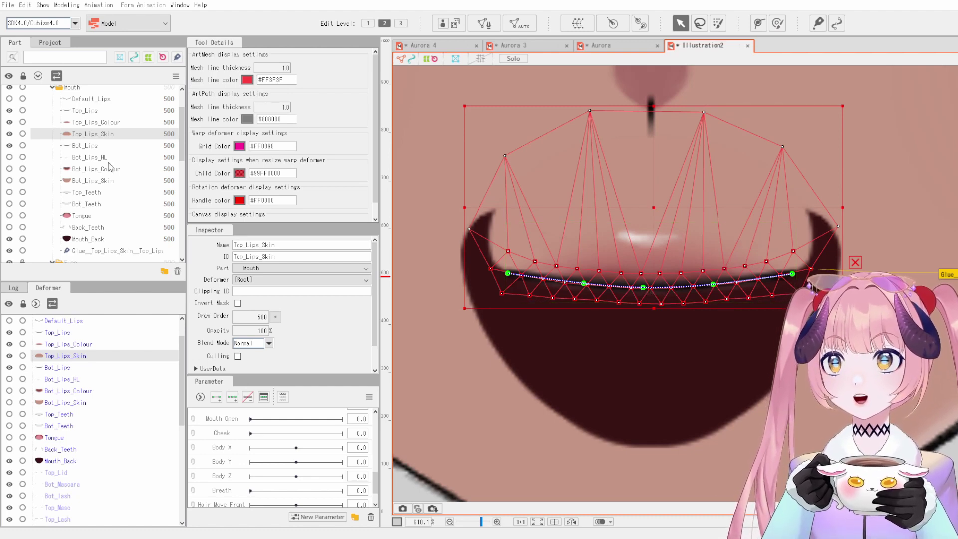
{"action": "left_click", "coordinate": [86, 111]}
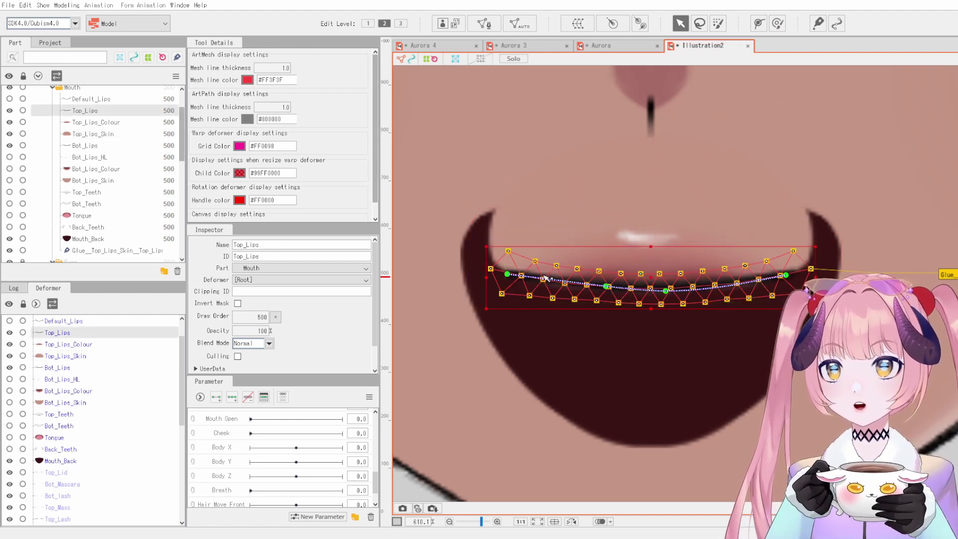
{"action": "left_click", "coordinate": [508, 274]}
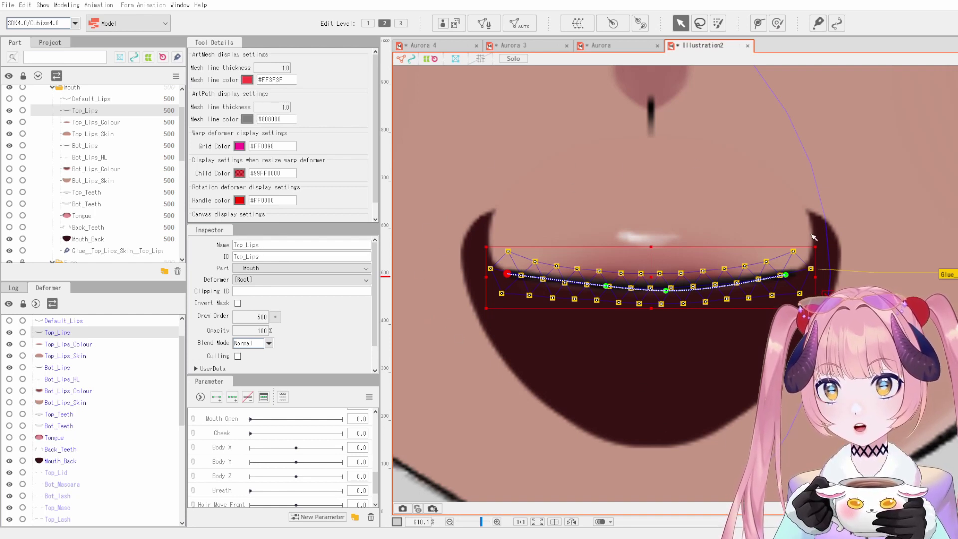
{"action": "left_click", "coordinate": [748, 82]}
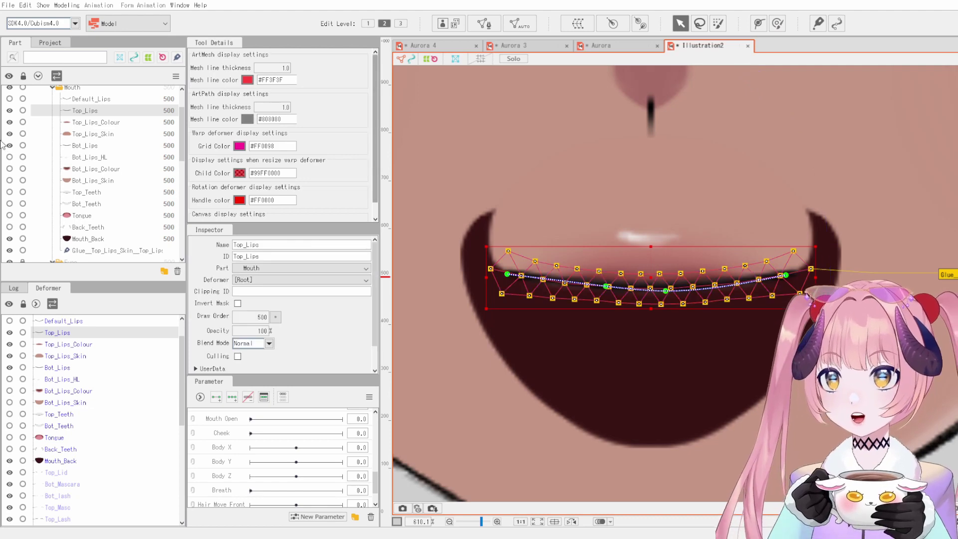
Step: Bend the Top_Lips_Skin deform path by pulling its middle point down and the neighbouring left point up, and inspect the lip line closely
{"action": "left_click", "coordinate": [86, 134]}
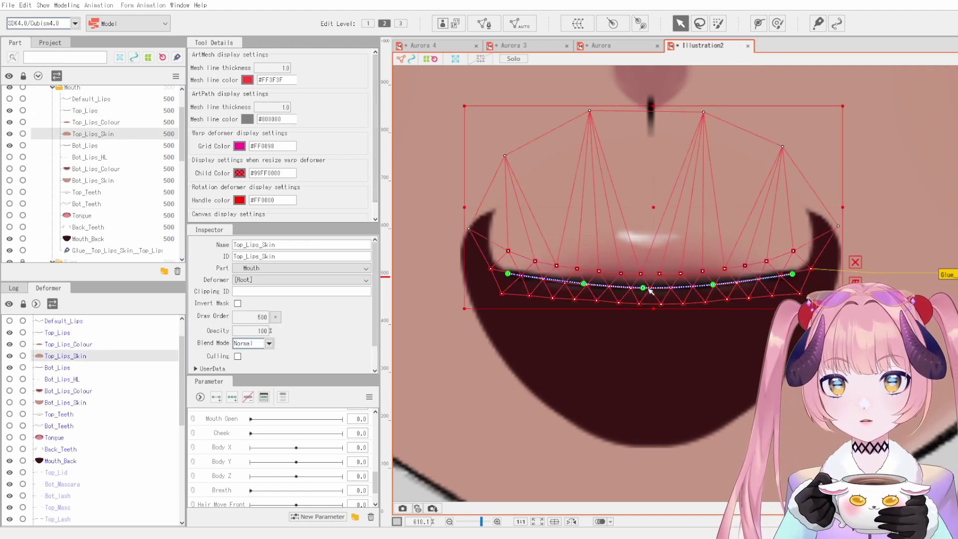
{"action": "left_click_drag", "start_coordinate": [647, 292], "coordinate": [626, 391]}
{"action": "left_click_drag", "start_coordinate": [584, 286], "coordinate": [629, 166]}
{"action": "scroll", "coordinate": [553, 223], "scroll_direction": "up", "scroll_amount": 10}
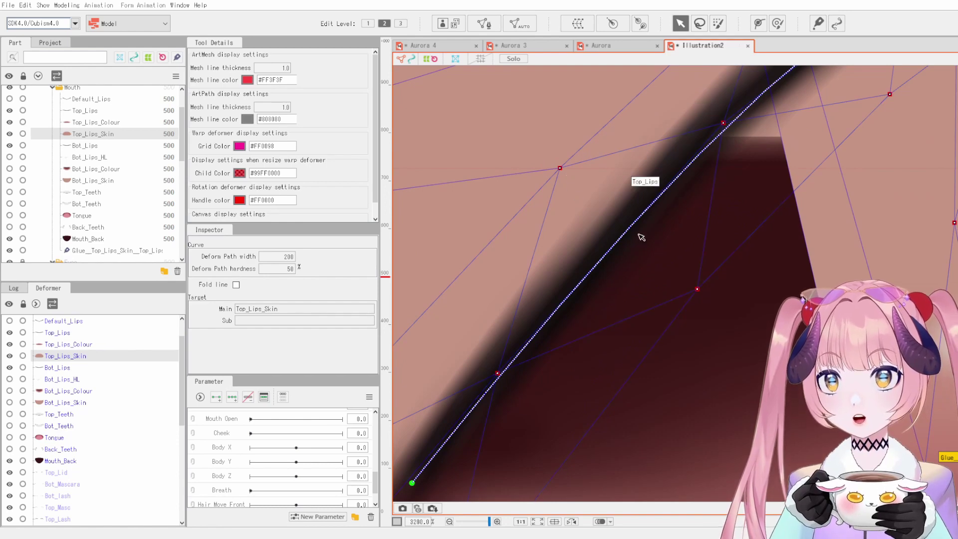
Step: Undo the bends made to the Top_Lips_Skin deform path
{"action": "scroll", "coordinate": [597, 255], "scroll_direction": "down", "scroll_amount": 6}
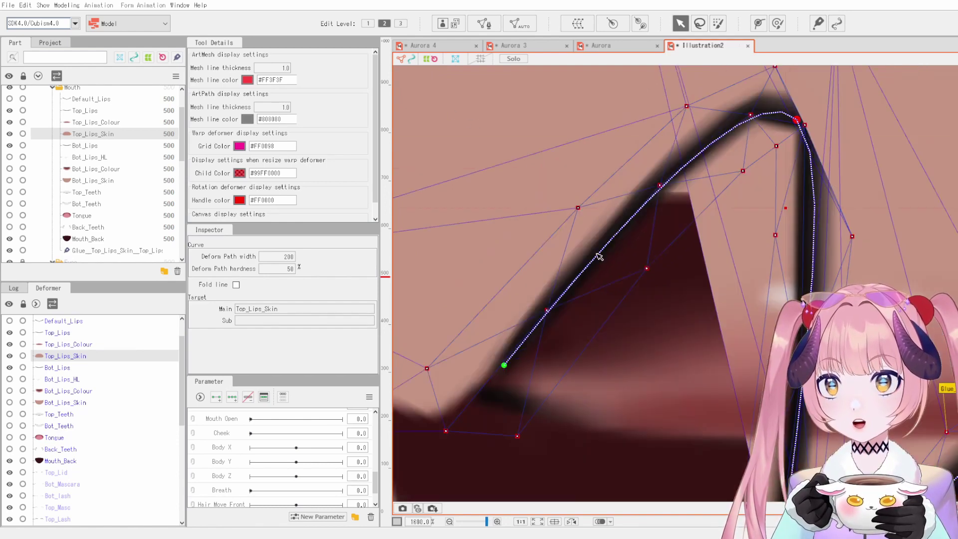
{"action": "key", "text": "ctrl+z"}
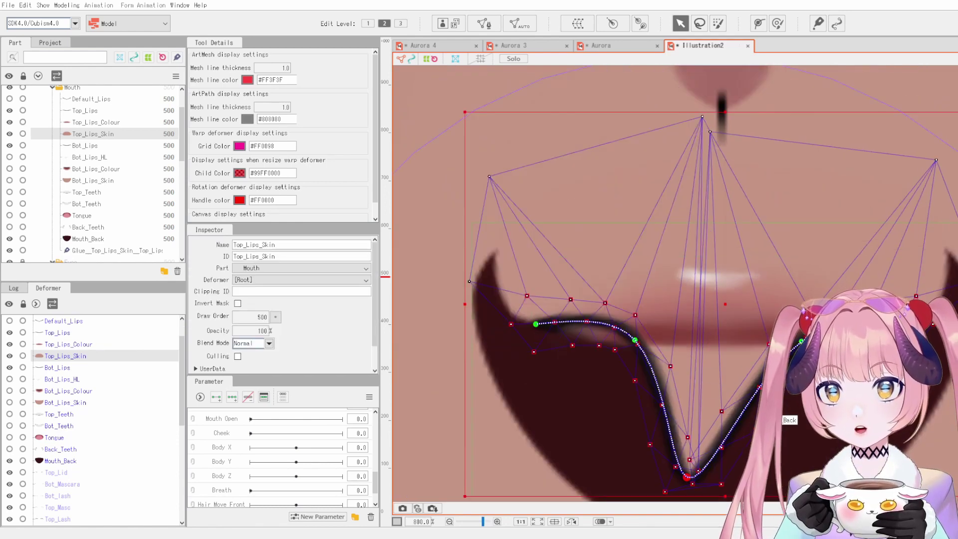
Step: Clip Top_Lips_Colour to the top lip's skin layer by setting its clipping ID to Top_Lips_Skin
{"action": "left_click", "coordinate": [92, 124]}
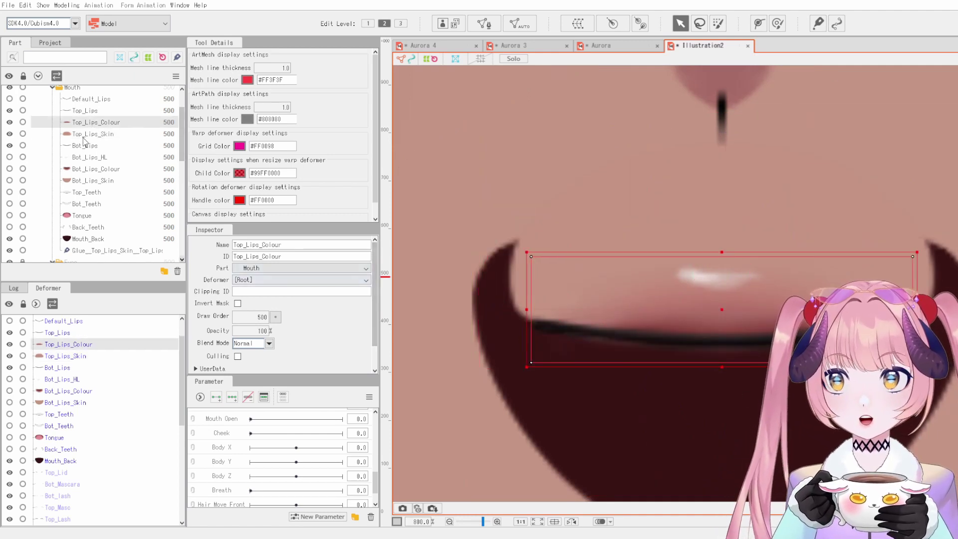
{"action": "left_click", "coordinate": [89, 134]}
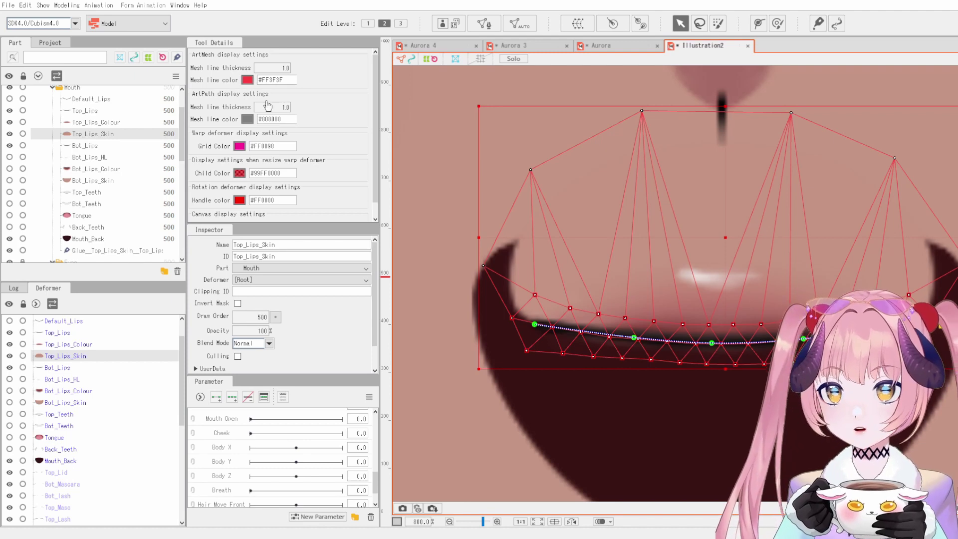
{"action": "left_click", "coordinate": [122, 122]}
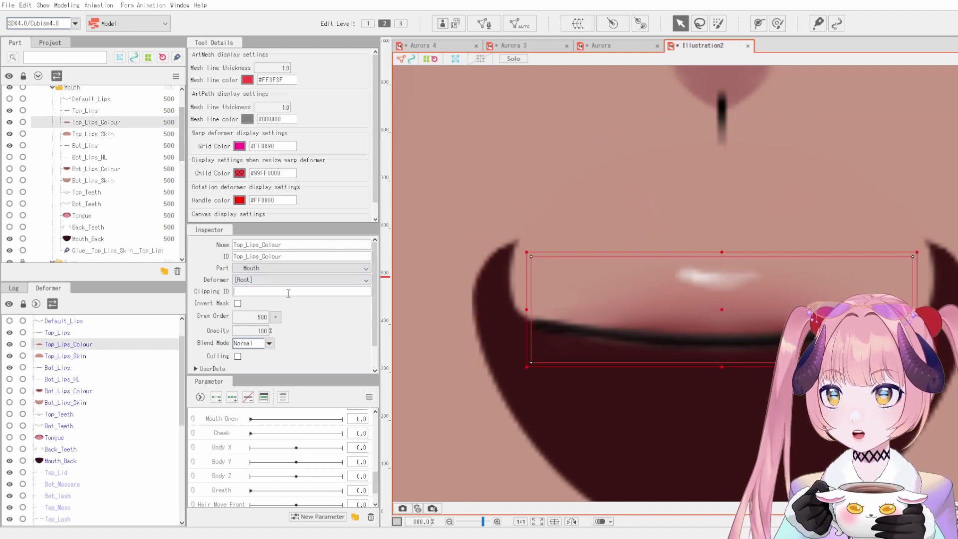
{"action": "type", "text": "Top_Lips_Skin"}
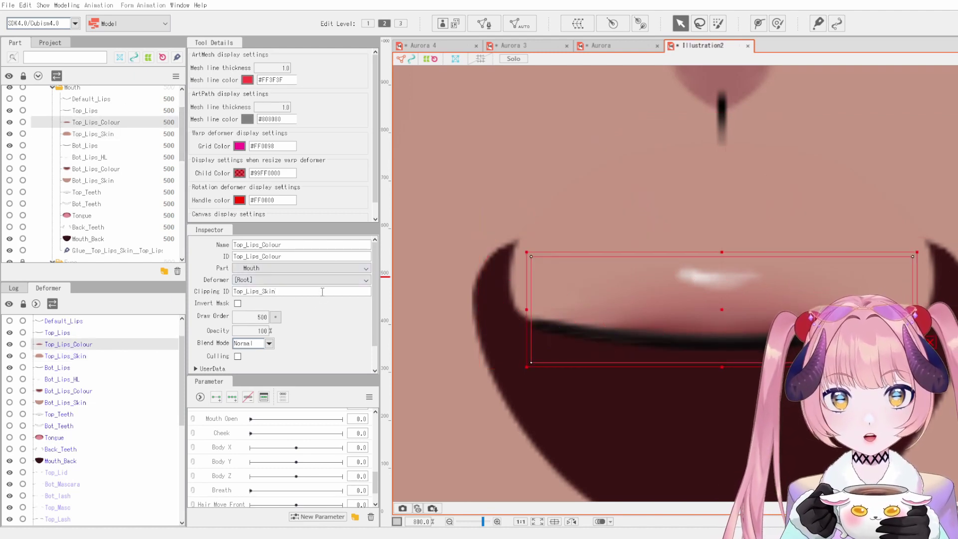
Step: Try pulling Top_Lips_Skin upward to test the clipped lip colour, undo the change and deselect the mesh
{"action": "left_click", "coordinate": [116, 134]}
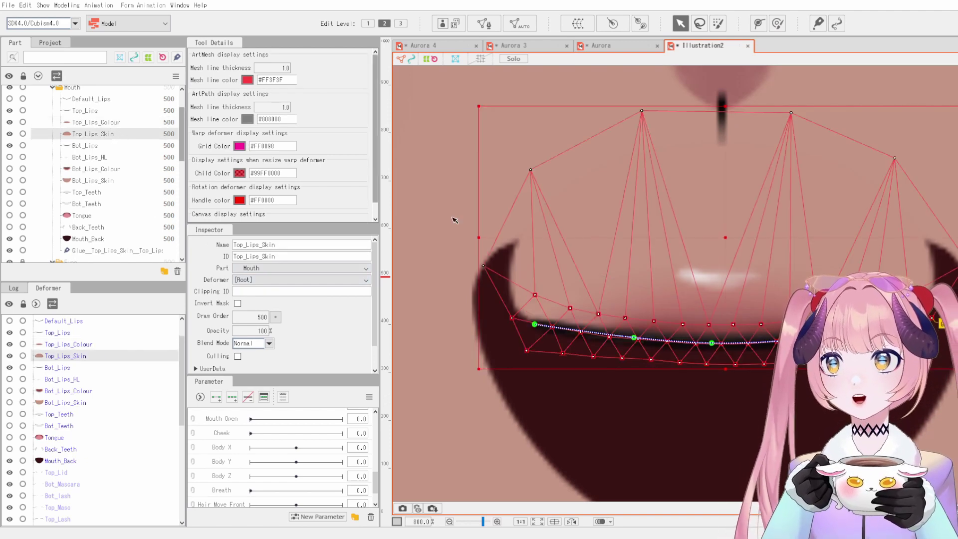
{"action": "scroll", "coordinate": [624, 315], "scroll_direction": "down", "scroll_amount": 2}
{"action": "left_click_drag", "start_coordinate": [624, 315], "coordinate": [671, 140]}
{"action": "key", "text": "ctrl+z"}
{"action": "scroll", "coordinate": [695, 298], "scroll_direction": "down", "scroll_amount": 5}
{"action": "left_click_drag", "start_coordinate": [692, 239], "coordinate": [677, 302]}
{"action": "left_click", "coordinate": [931, 333]}
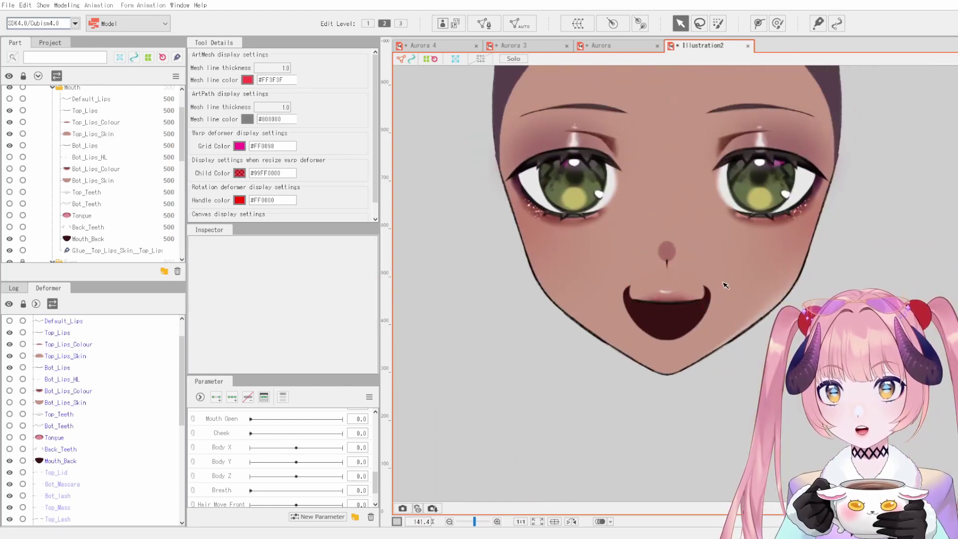
Step: Examine the meshes and clipping of Top_Lips, Top_Lips_Colour and Top_Lips_Skin and the weights of the glue joining line and skin
{"action": "scroll", "coordinate": [722, 285], "scroll_direction": "up", "scroll_amount": 2}
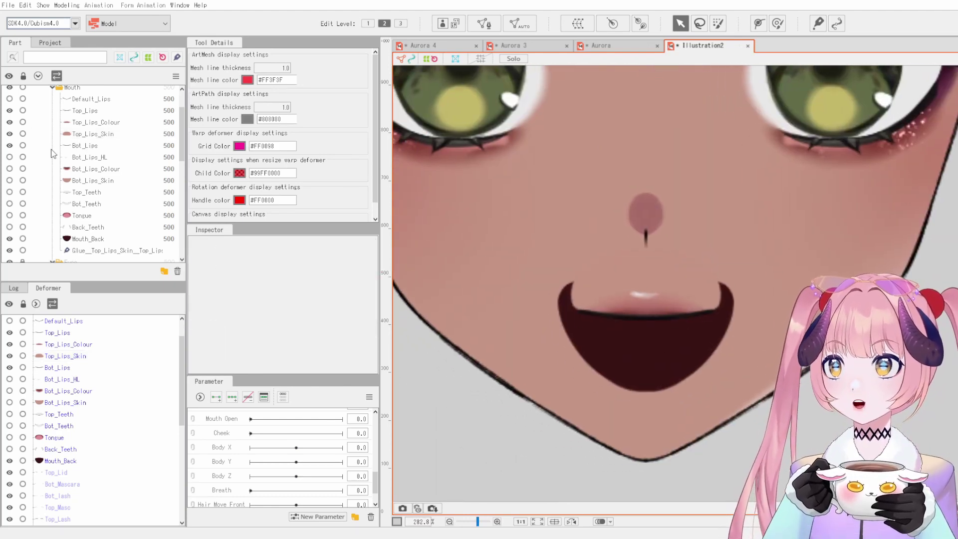
{"action": "left_click", "coordinate": [652, 319]}
{"action": "scroll", "coordinate": [652, 319], "scroll_direction": "up", "scroll_amount": 2}
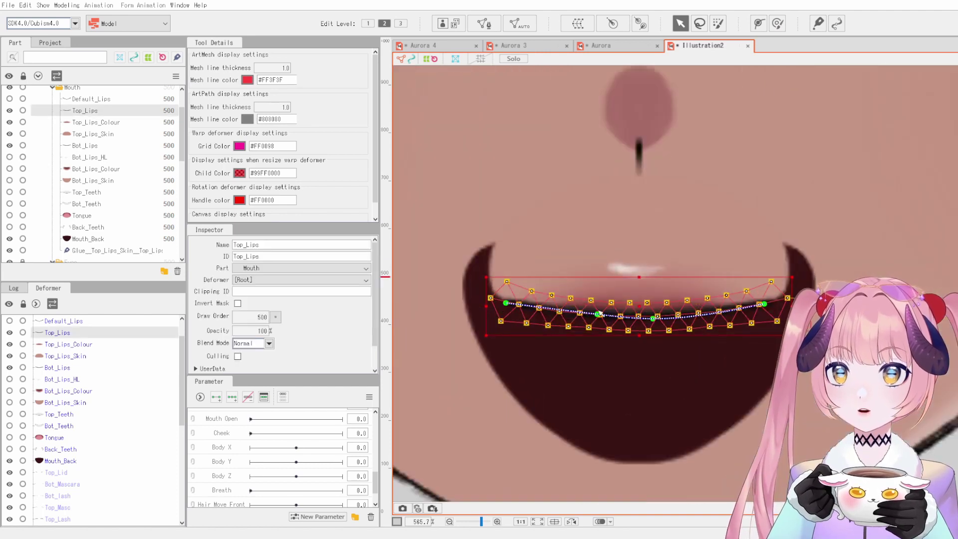
{"action": "left_click", "coordinate": [91, 100]}
{"action": "left_click", "coordinate": [97, 113]}
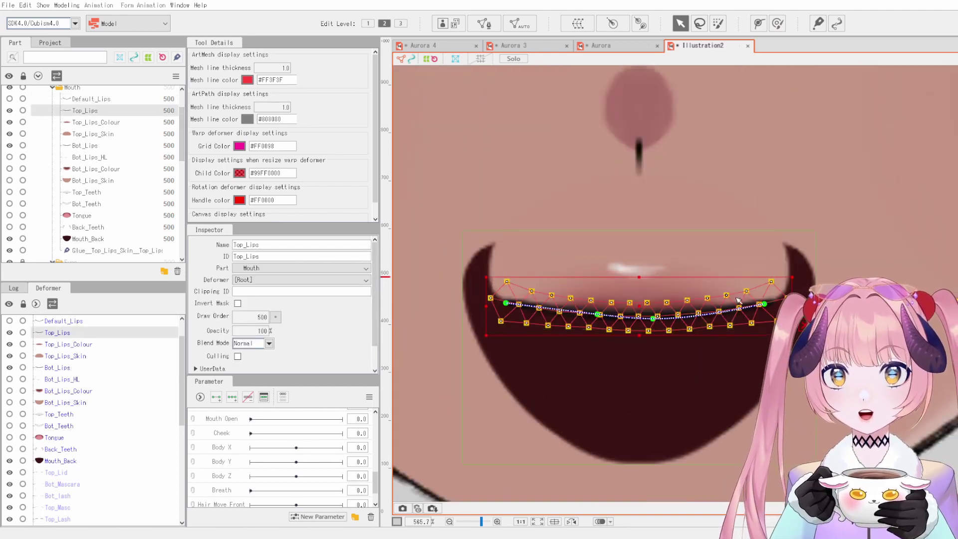
{"action": "left_click", "coordinate": [88, 124]}
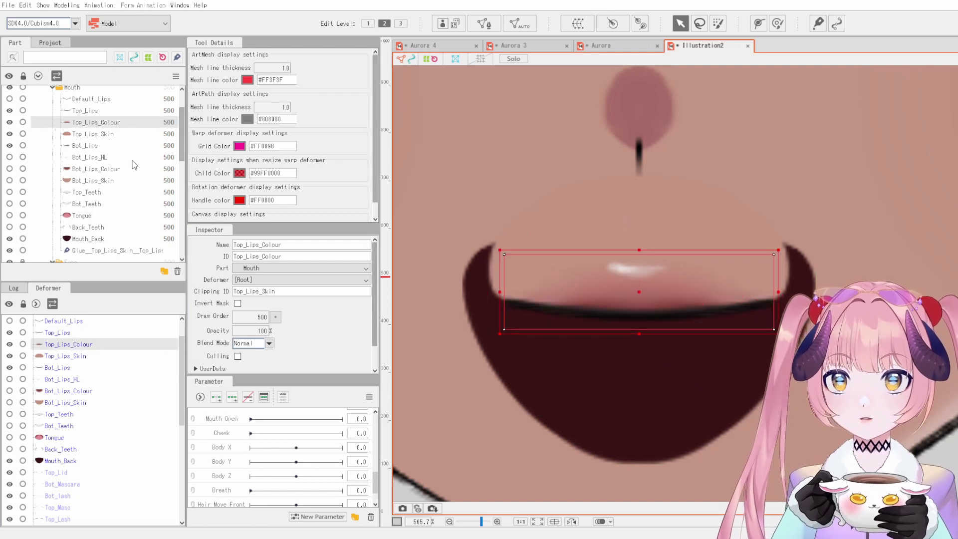
{"action": "left_click", "coordinate": [93, 133]}
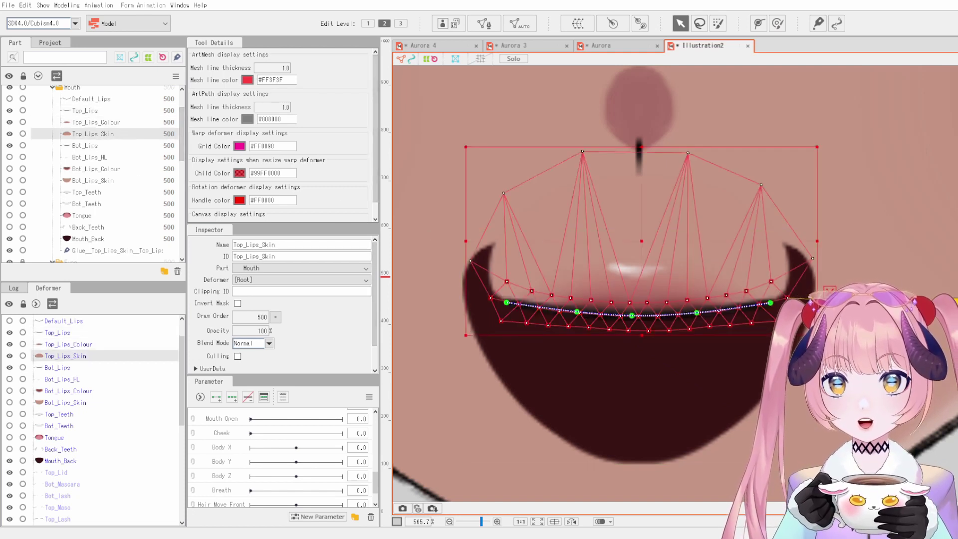
{"action": "left_click", "coordinate": [112, 125]}
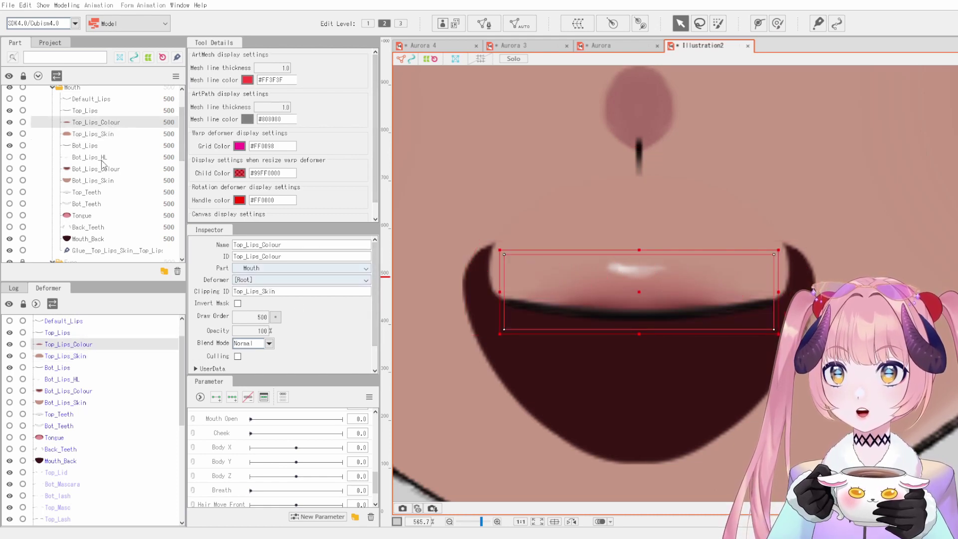
{"action": "left_click", "coordinate": [90, 135]}
{"action": "left_click", "coordinate": [100, 249]}
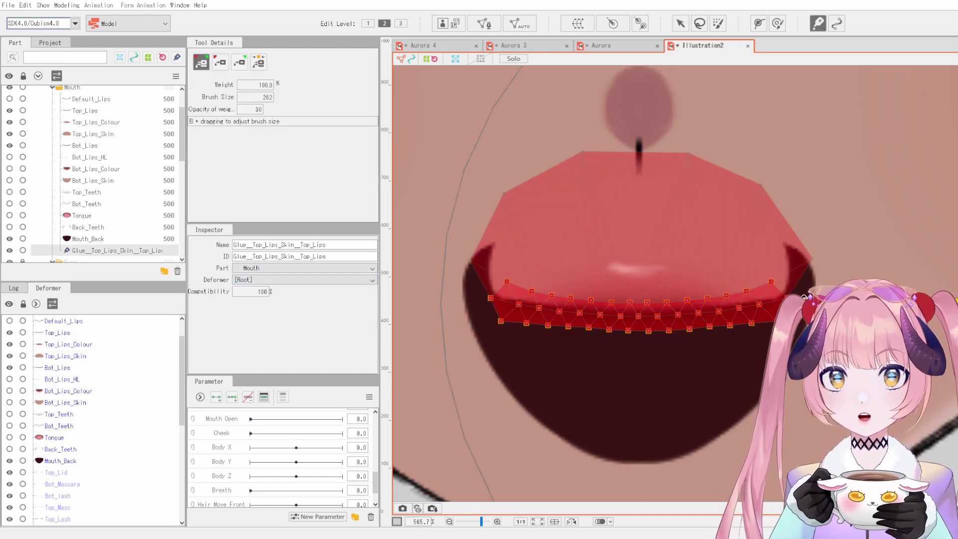
Step: Try displacing Top_Lips_Skin over the open mouth to test glue and clipping together, and undo the change
{"action": "left_click", "coordinate": [82, 135]}
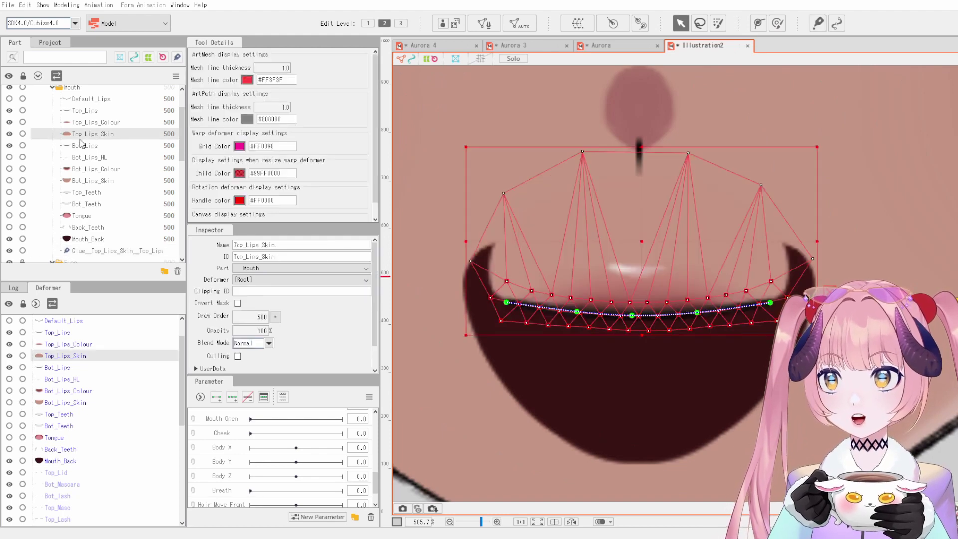
{"action": "left_click_drag", "start_coordinate": [623, 372], "coordinate": [675, 419]}
{"action": "key", "text": "ctrl+z"}
{"action": "scroll", "coordinate": [743, 267], "scroll_direction": "down", "scroll_amount": 3}
{"action": "left_click_drag", "start_coordinate": [766, 274], "coordinate": [741, 339]}
{"action": "left_click", "coordinate": [771, 341]}
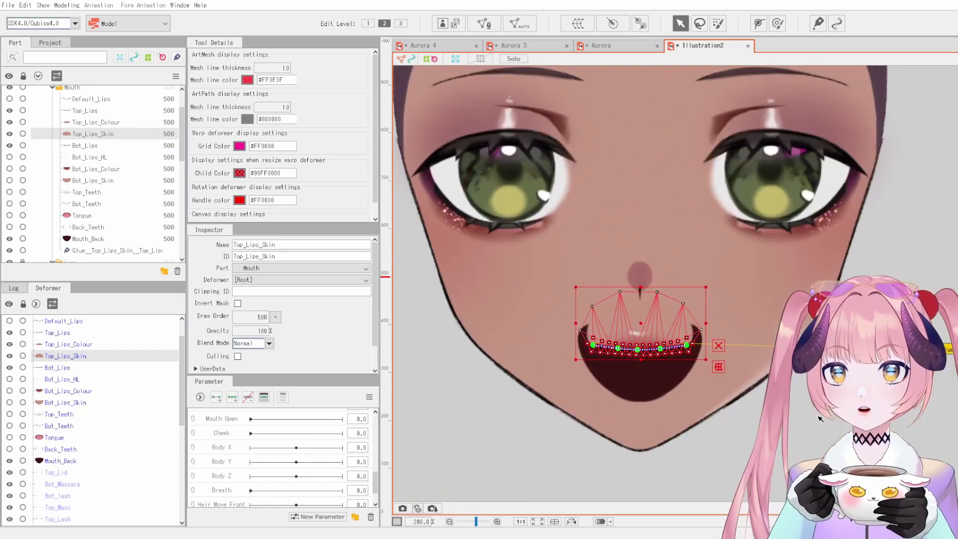
Step: Show Bot_Lips_HL, Bot_Lips_Colour and Bot_Lips_Skin and hide Mouth_Back to display the closed mouth
{"action": "scroll", "coordinate": [771, 342], "scroll_direction": "down", "scroll_amount": 1}
{"action": "scroll", "coordinate": [492, 276], "scroll_direction": "down", "scroll_amount": 1}
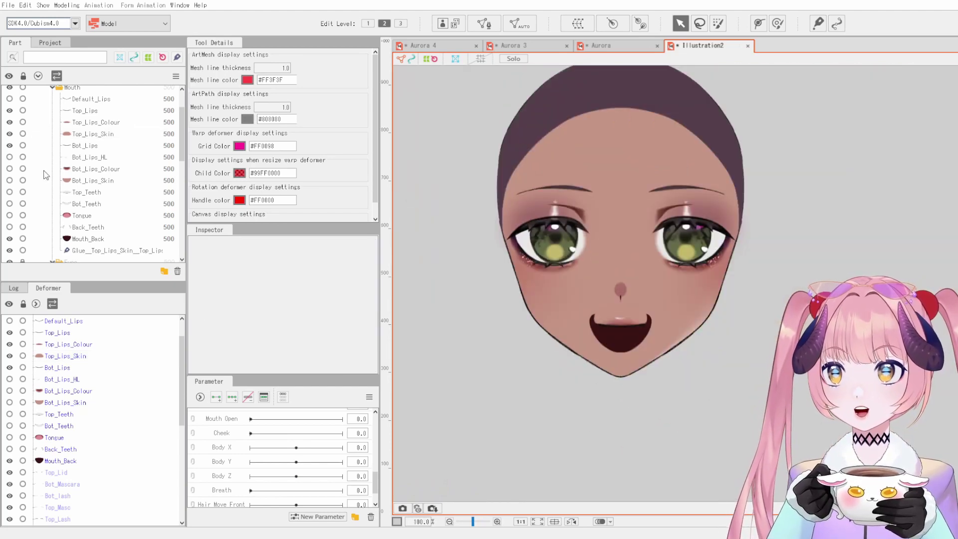
{"action": "left_click", "coordinate": [10, 157]}
{"action": "left_click", "coordinate": [9, 168]}
{"action": "left_click", "coordinate": [10, 180]}
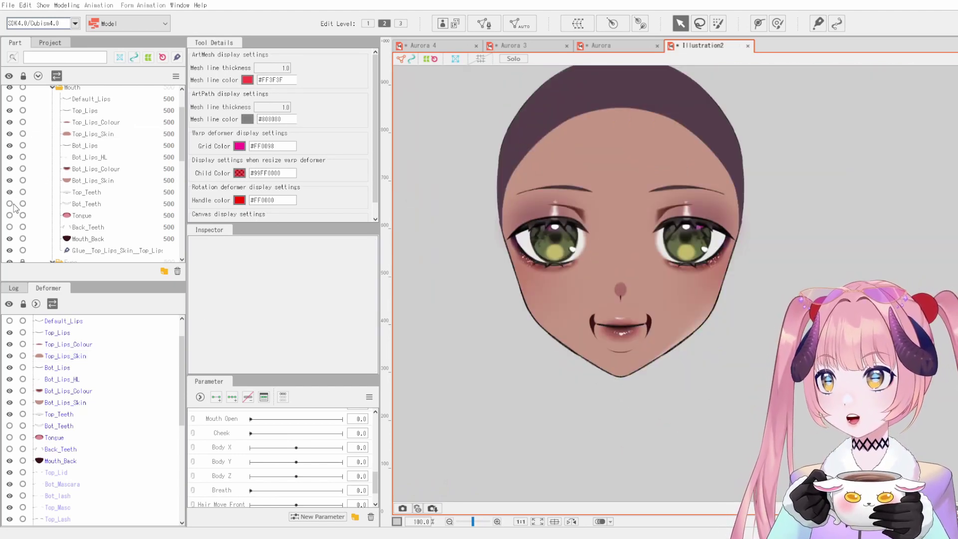
{"action": "left_click", "coordinate": [9, 238]}
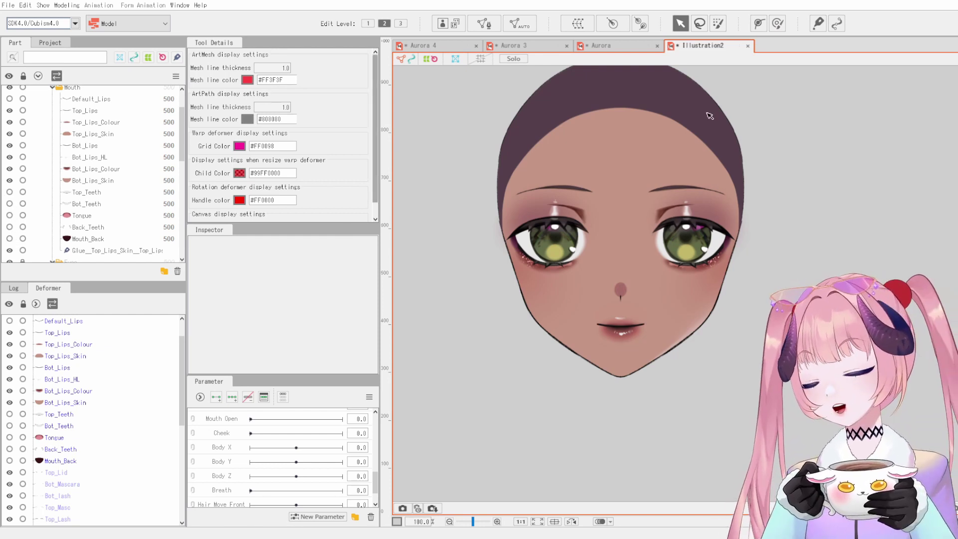
Step: Try moving the whole Top_Lips_Skin mesh down over the bottom lip, undo the move and deselect it
{"action": "scroll", "coordinate": [612, 304], "scroll_direction": "up", "scroll_amount": 3}
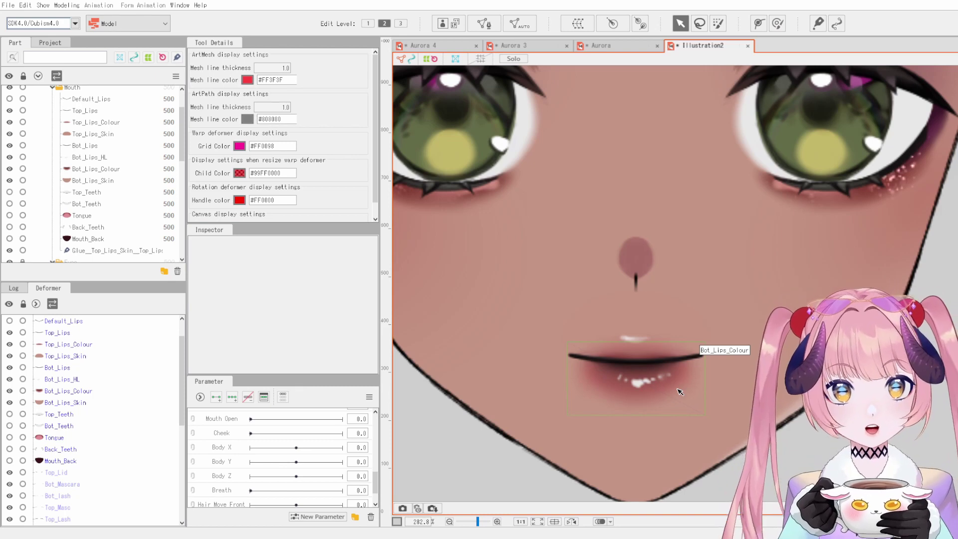
{"action": "left_click", "coordinate": [642, 327]}
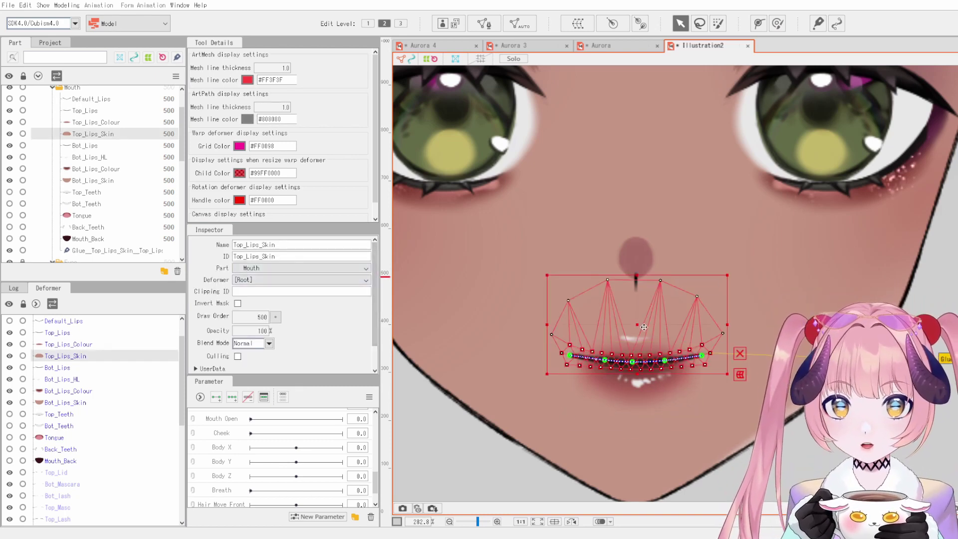
{"action": "left_click_drag", "start_coordinate": [642, 328], "coordinate": [648, 405]}
{"action": "key", "text": "ctrl+z"}
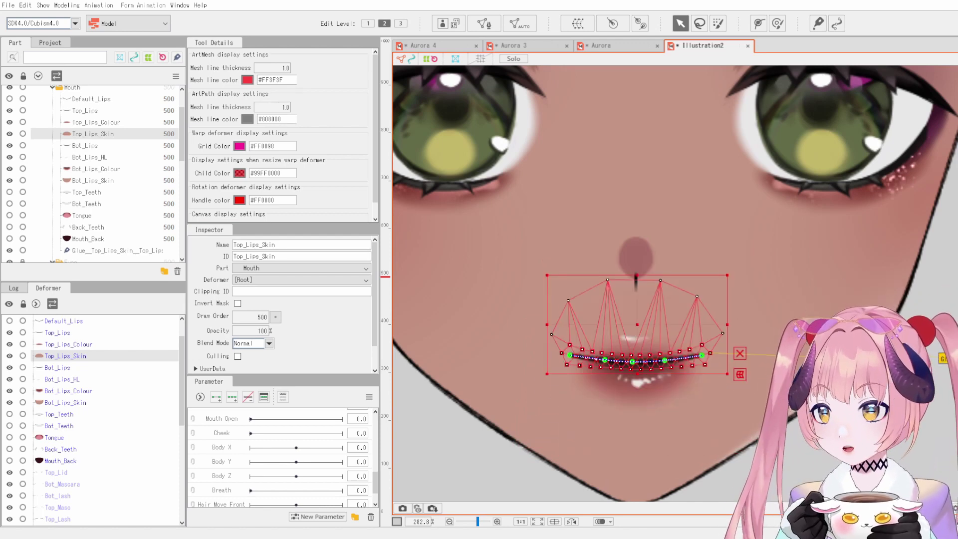
{"action": "scroll", "coordinate": [519, 259], "scroll_direction": "down", "scroll_amount": 1}
{"action": "left_click_drag", "start_coordinate": [729, 318], "coordinate": [759, 342]}
{"action": "left_click", "coordinate": [760, 343]}
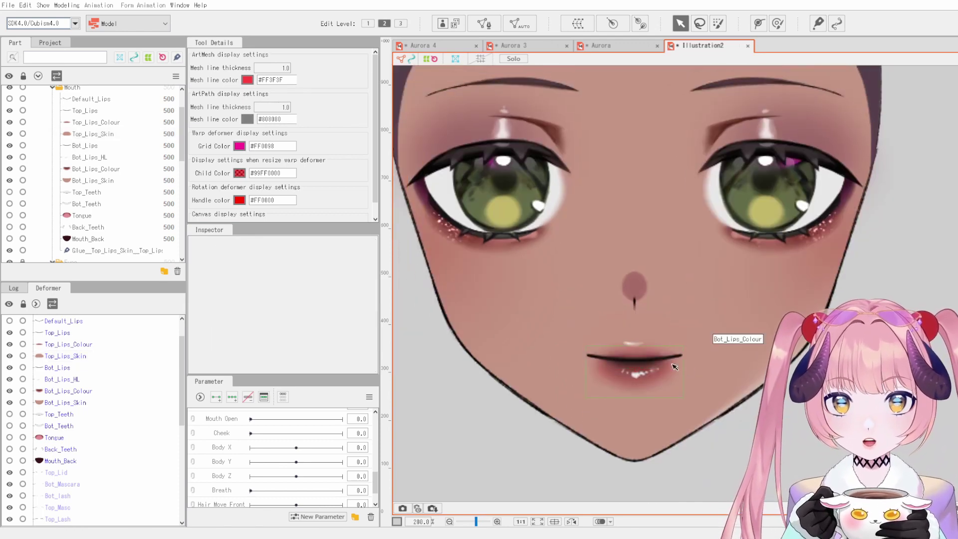
Step: Examine the Top_Lips line against the bottom lip up close and within the whole face
{"action": "left_click", "coordinate": [621, 360]}
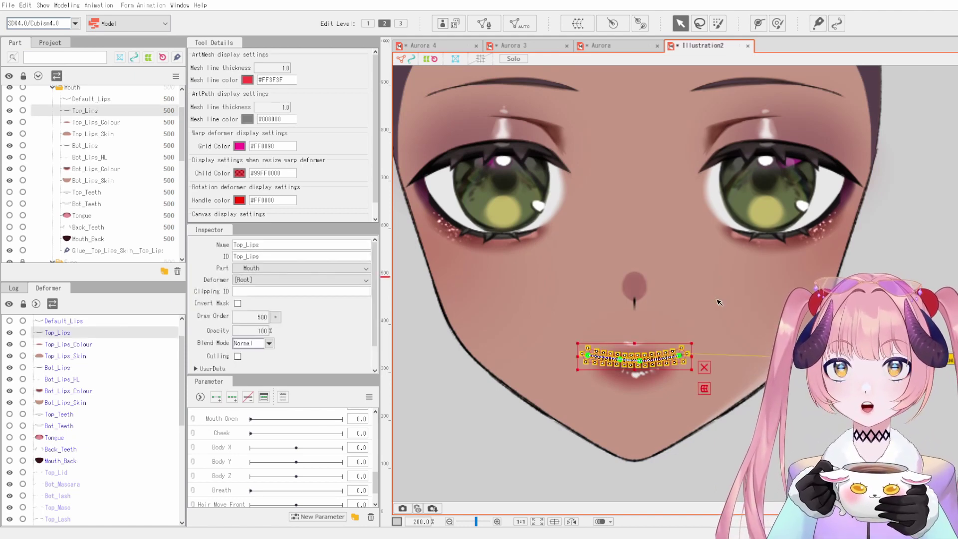
{"action": "scroll", "coordinate": [690, 399], "scroll_direction": "up", "scroll_amount": 3}
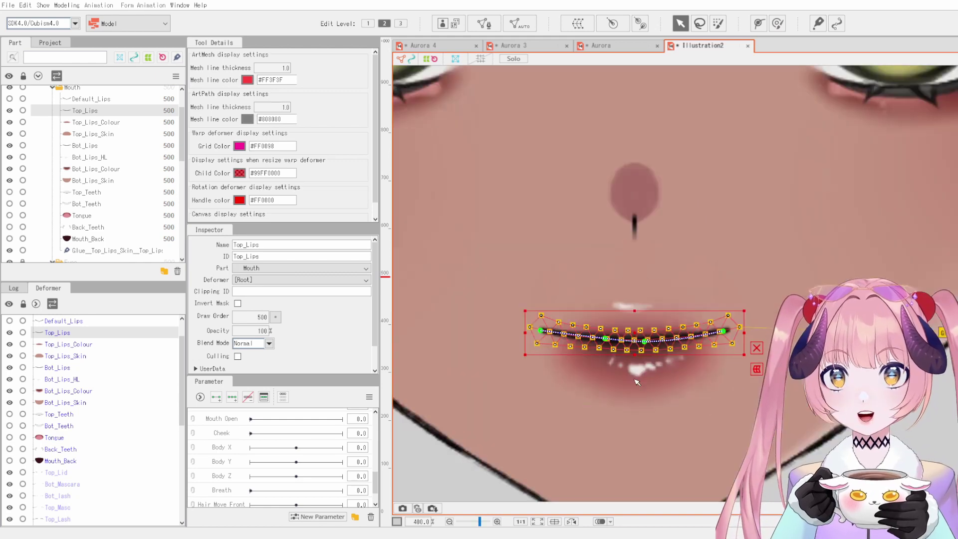
{"action": "scroll", "coordinate": [689, 255], "scroll_direction": "down", "scroll_amount": 3}
{"action": "left_click_drag", "start_coordinate": [726, 240], "coordinate": [733, 334]}
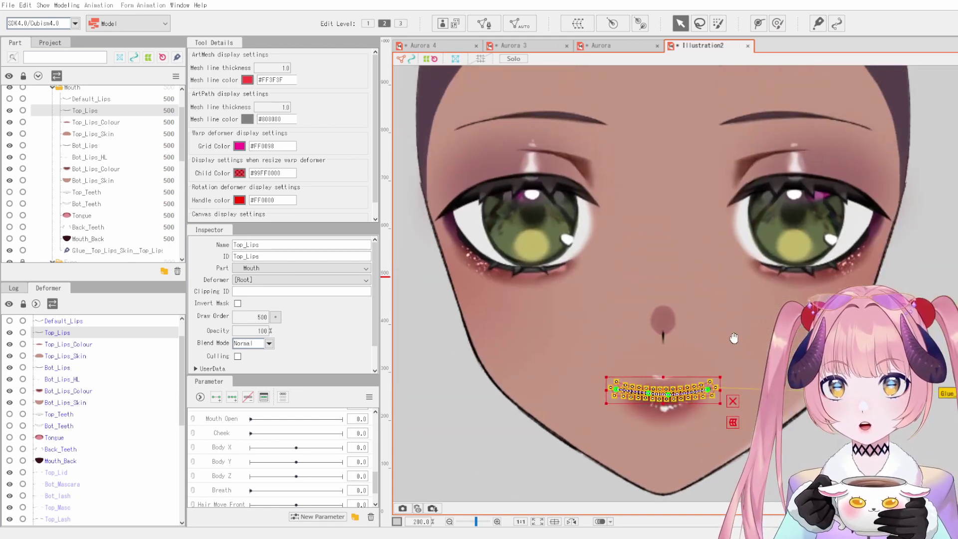
{"action": "scroll", "coordinate": [720, 229], "scroll_direction": "down", "scroll_amount": 1}
{"action": "left_click_drag", "start_coordinate": [708, 252], "coordinate": [695, 280]}
{"action": "left_click", "coordinate": [808, 309]}
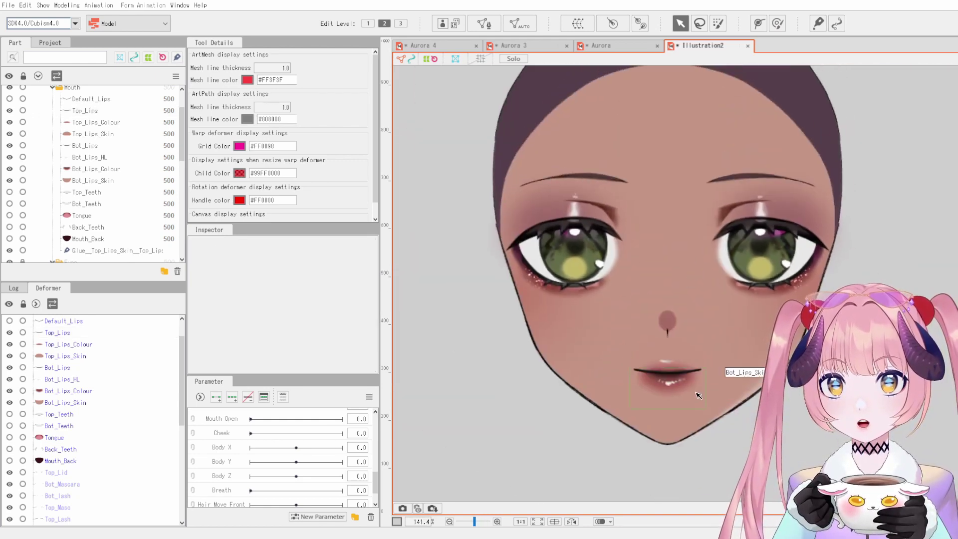